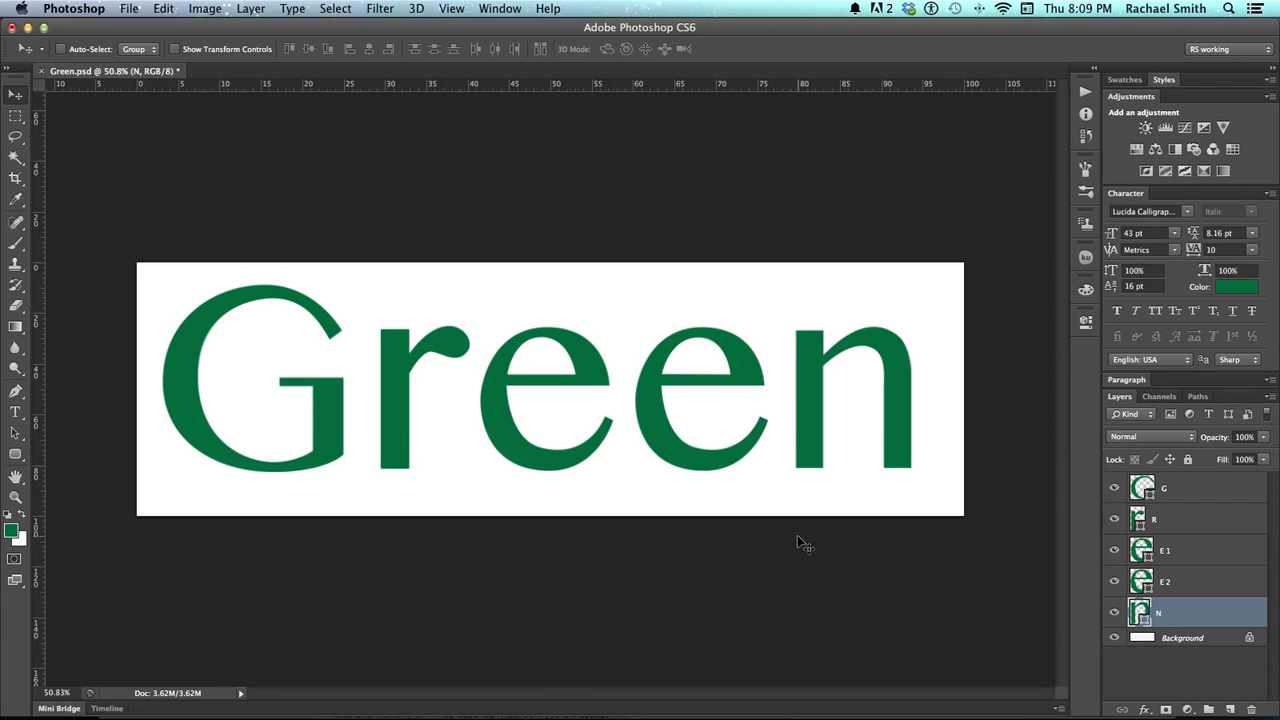
- Examine the Coca-Cola logo's lettering in Chrome as a style reference, and return to Photoshop
{"action": "key", "text": "super+Tab"}
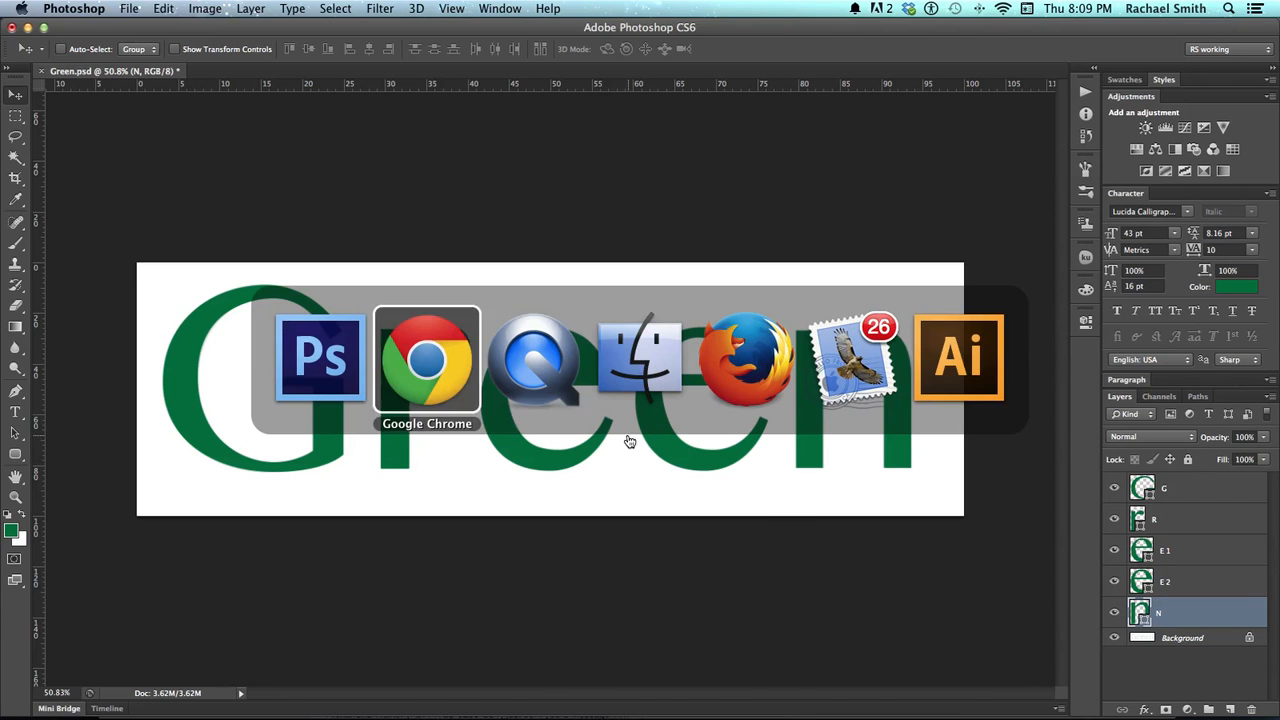
{"action": "left_click", "coordinate": [437, 395]}
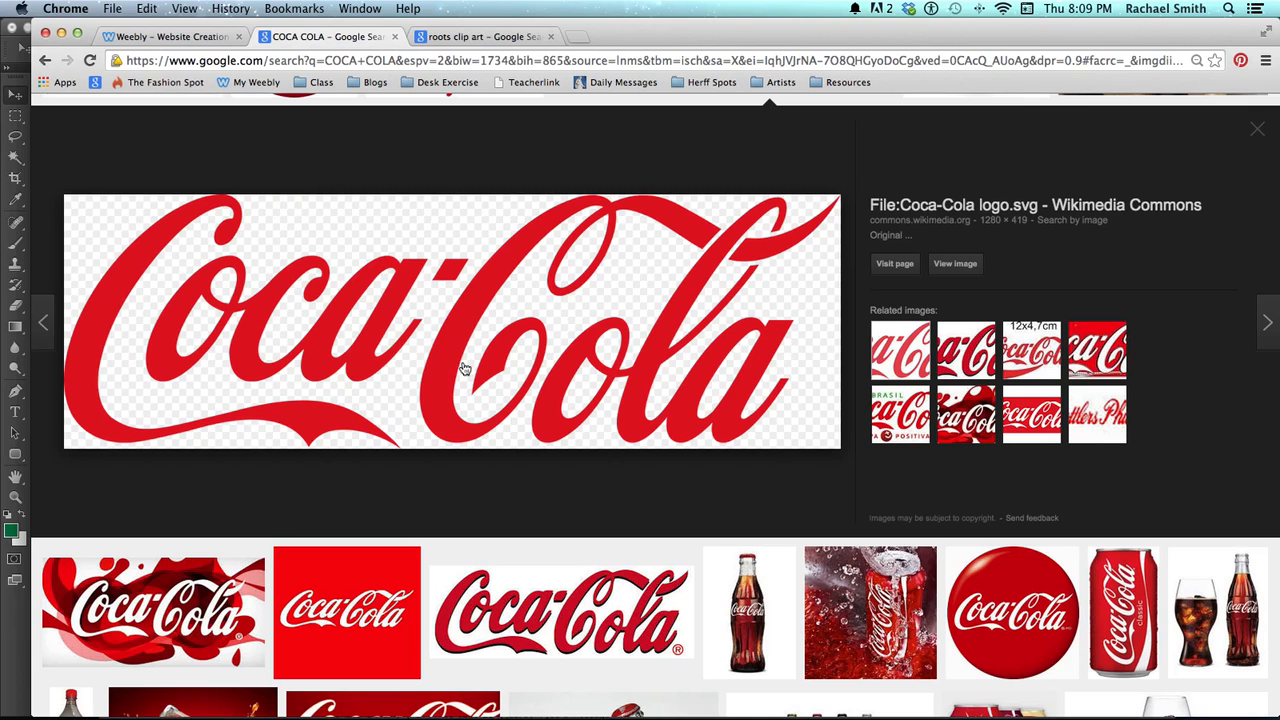
{"action": "key", "text": "super+Tab"}
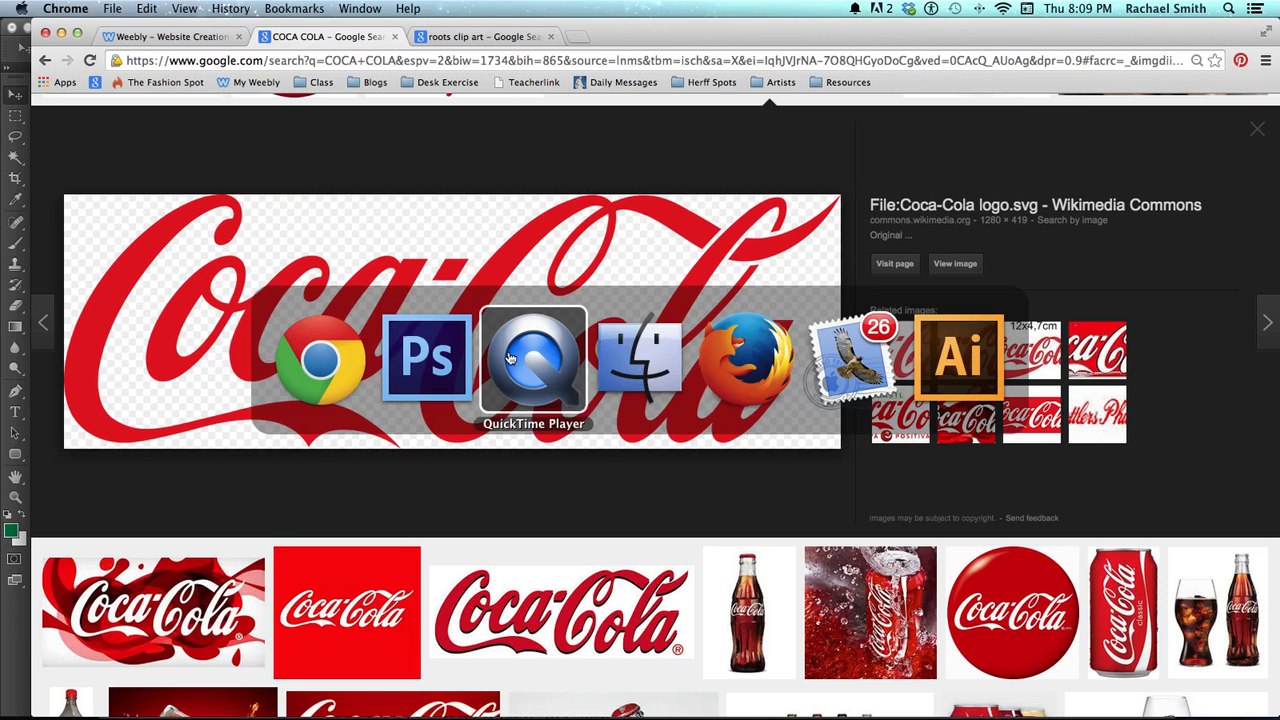
{"action": "left_click", "coordinate": [438, 365]}
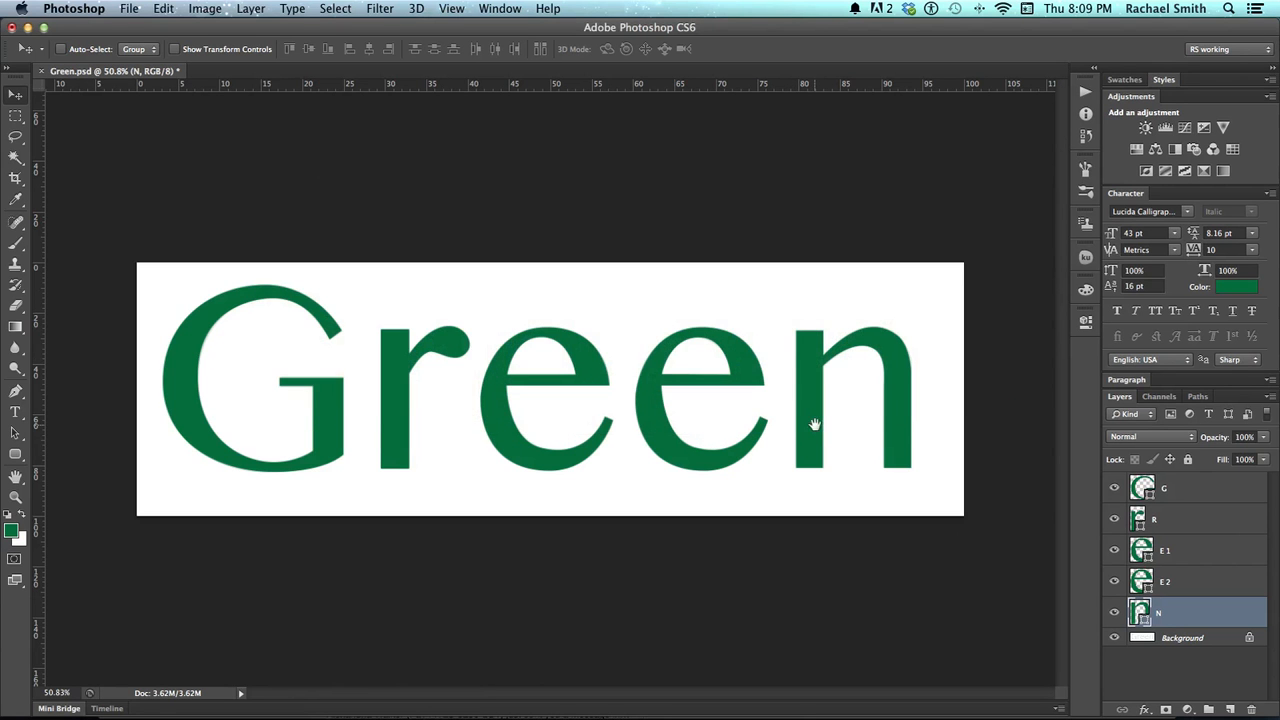
- Try drawing a curved foot shape from the n's lower-right corner with the Pen tool, and delete its layer
{"action": "key", "text": "z"}
{"action": "left_click", "coordinate": [900, 460]}
{"action": "left_click", "coordinate": [900, 455]}
{"action": "left_click_drag", "start_coordinate": [903, 451], "coordinate": [623, 451]}
{"action": "left_click", "coordinate": [623, 451]}
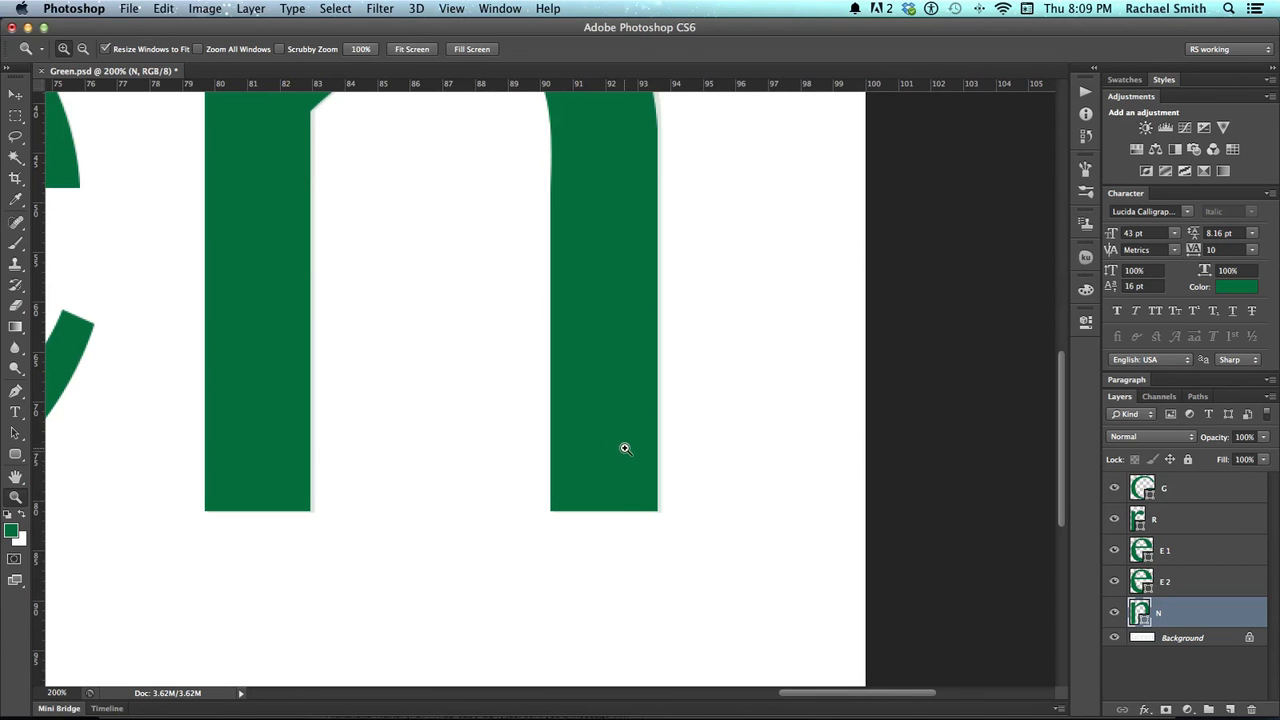
{"action": "key", "text": "p"}
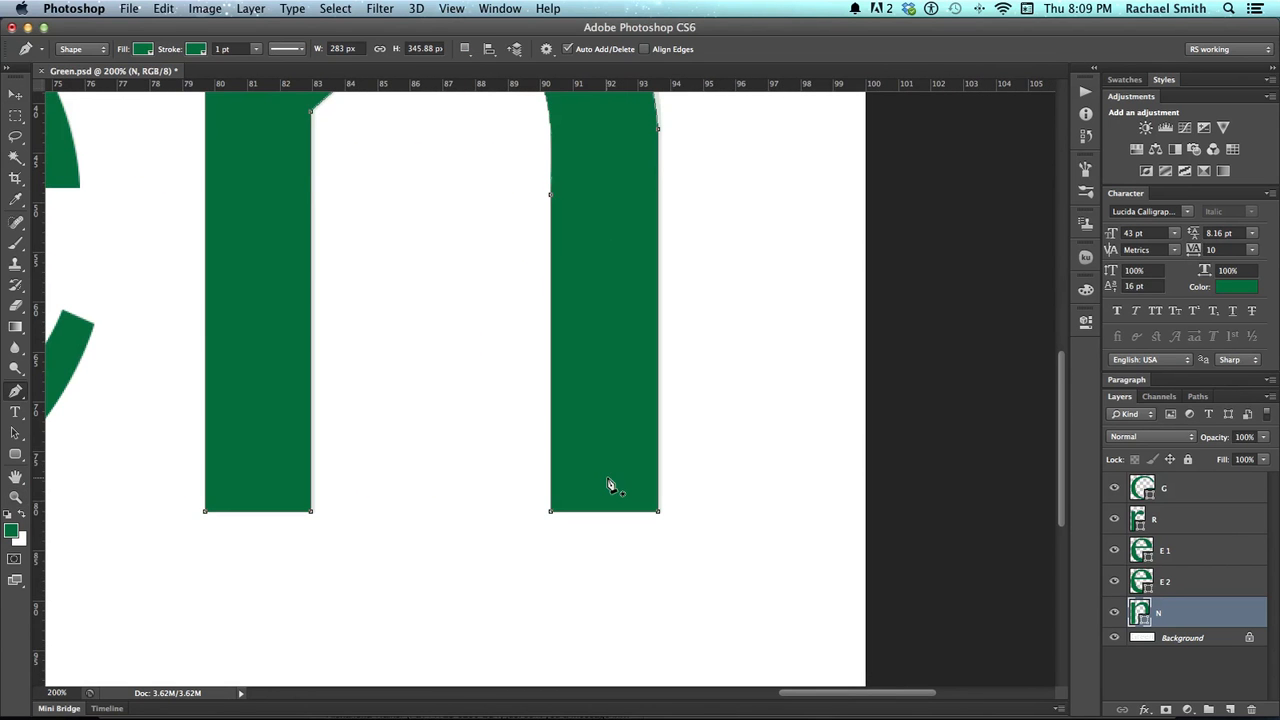
{"action": "left_click", "coordinate": [662, 517]}
{"action": "left_click_drag", "start_coordinate": [736, 535], "coordinate": [829, 537]}
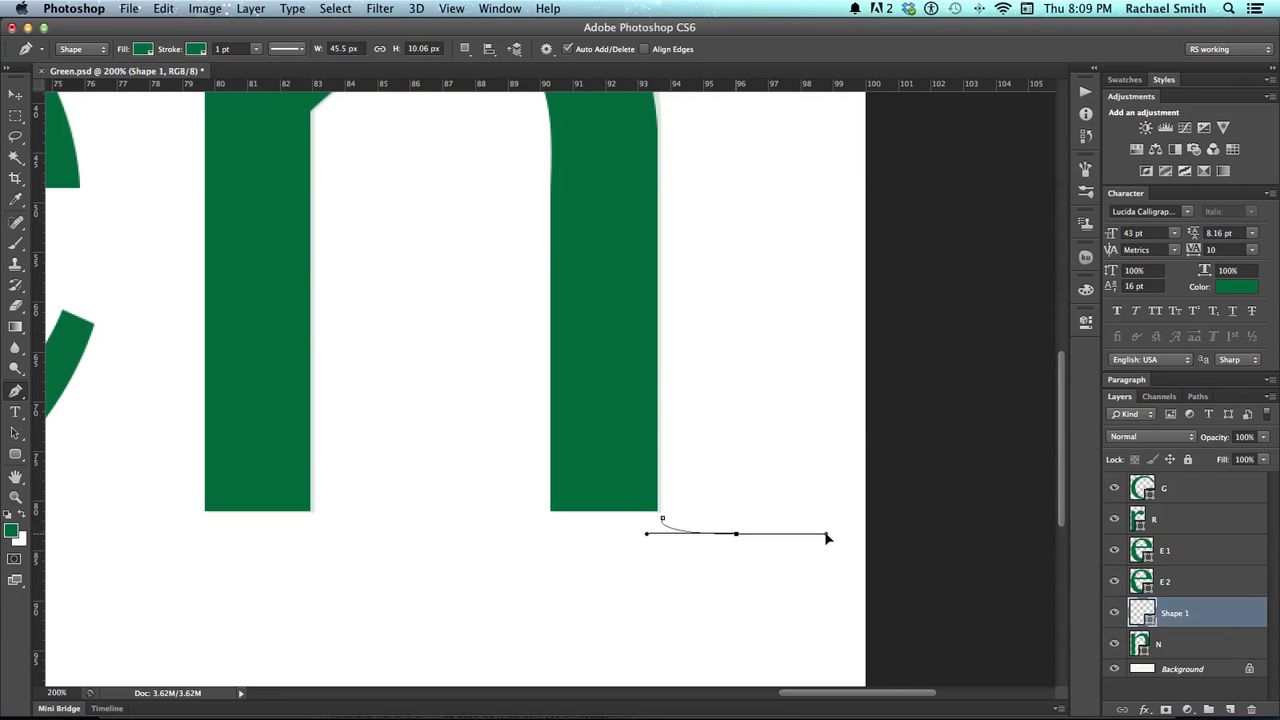
{"action": "left_click_drag", "start_coordinate": [814, 596], "coordinate": [807, 627]}
{"action": "left_click_drag", "start_coordinate": [650, 640], "coordinate": [591, 632]}
{"action": "left_click_drag", "start_coordinate": [577, 551], "coordinate": [573, 543]}
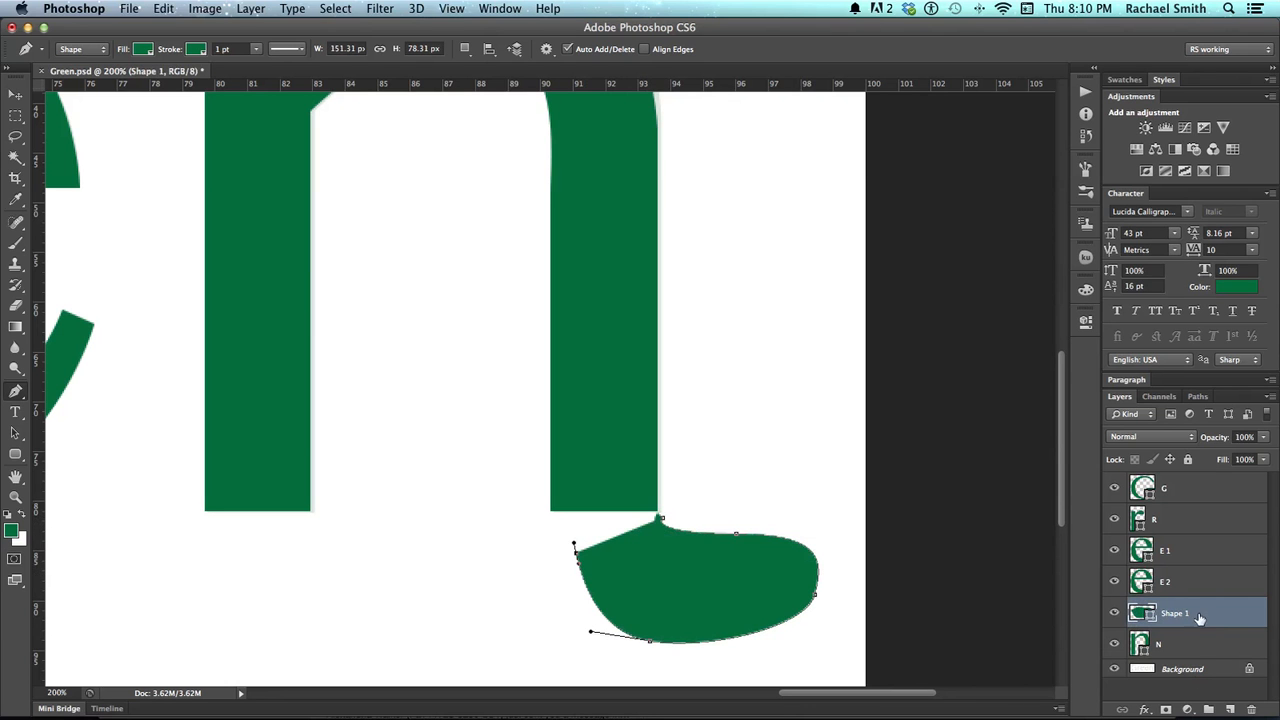
{"action": "left_click", "coordinate": [1251, 709]}
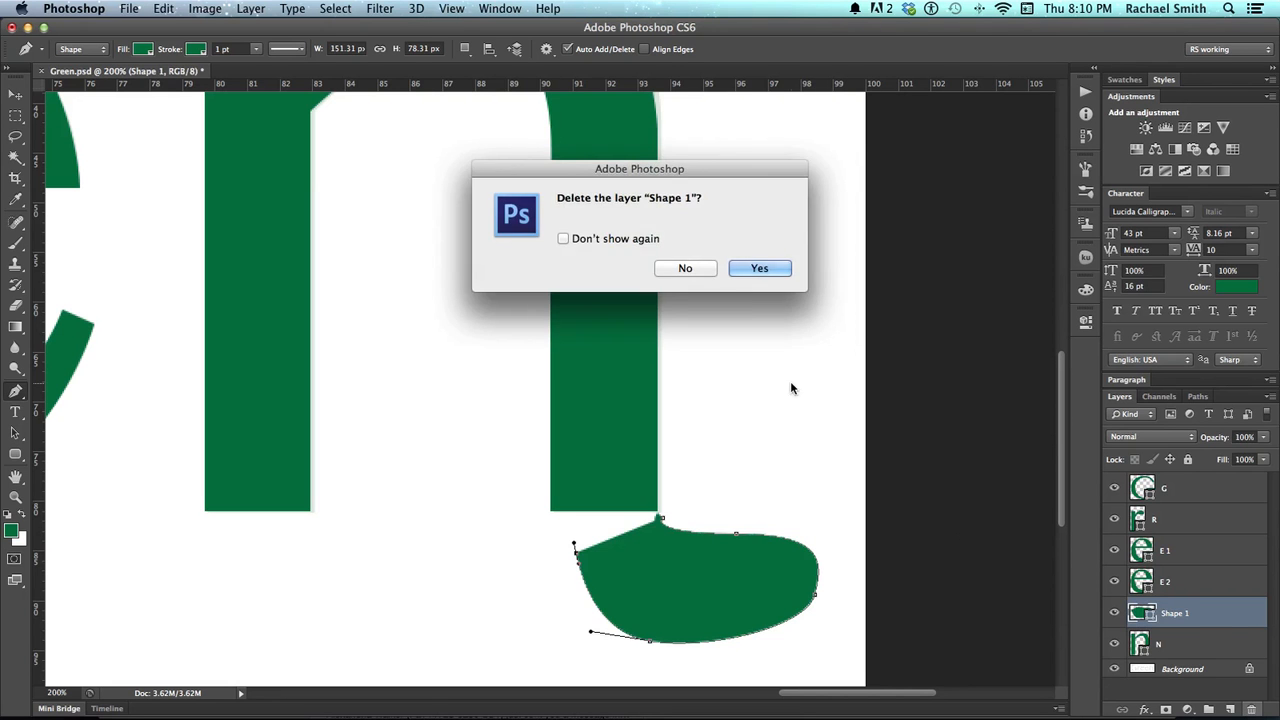
{"action": "left_click", "coordinate": [766, 268]}
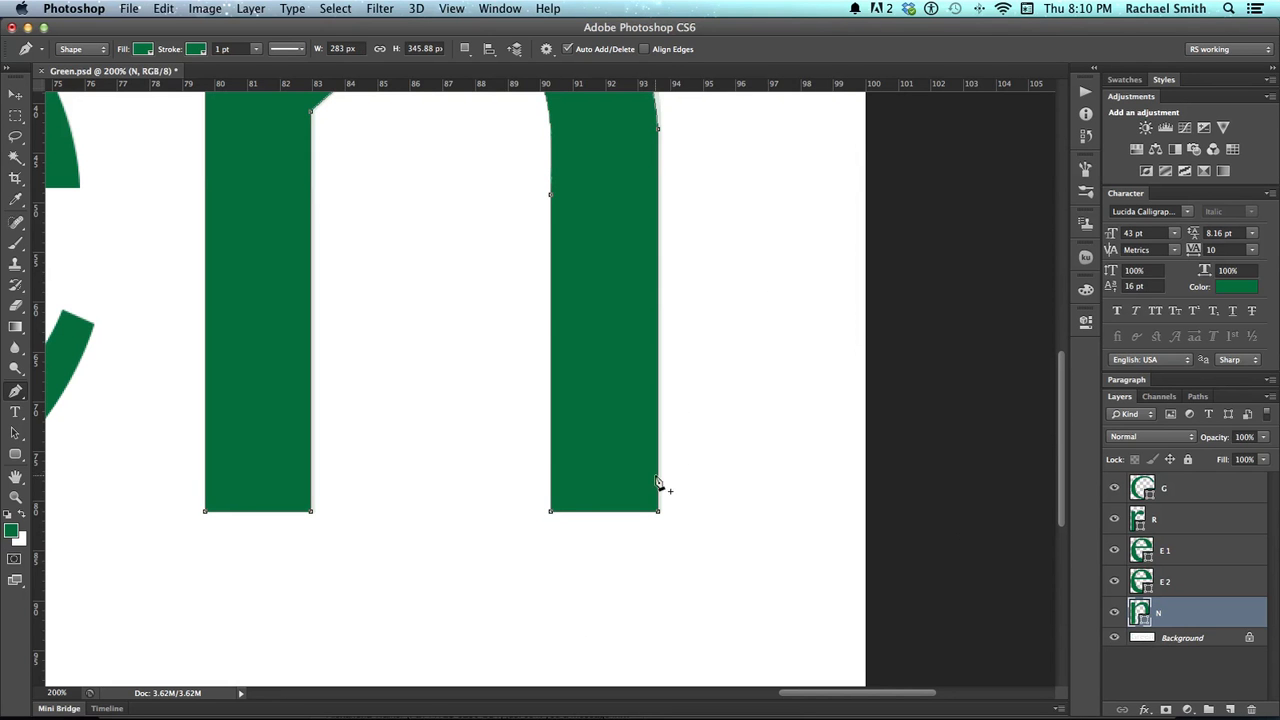
- Try pulling the lower-right corner point of the n outward horizontally, and undo the move
{"action": "left_click_drag", "start_coordinate": [657, 357], "coordinate": [606, 465]}
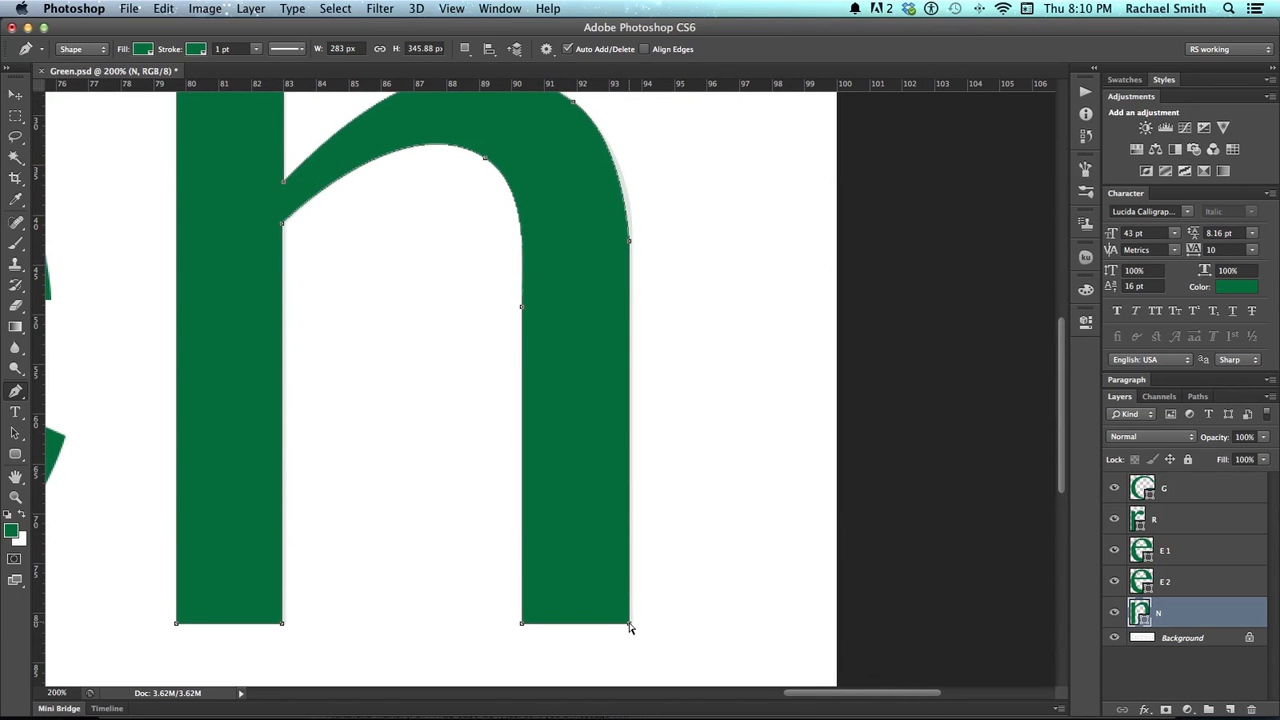
{"action": "left_click_drag", "start_coordinate": [630, 625], "coordinate": [707, 624]}
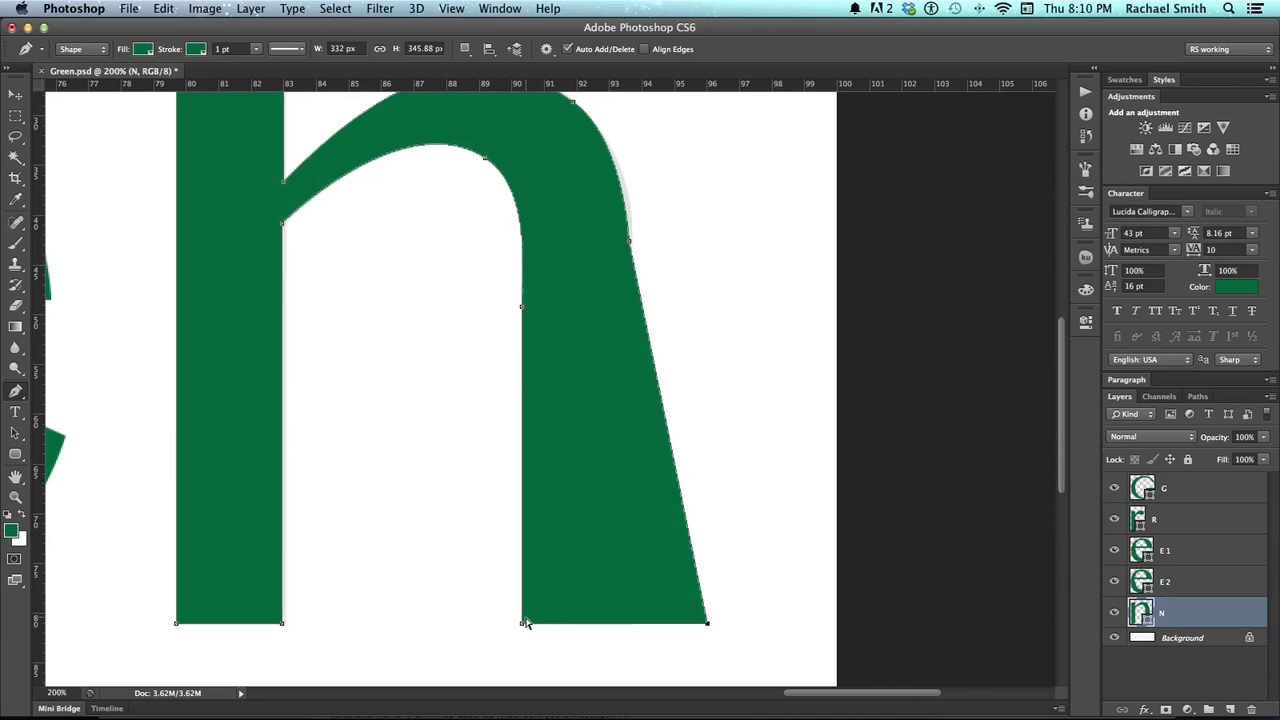
{"action": "key", "text": "super+z"}
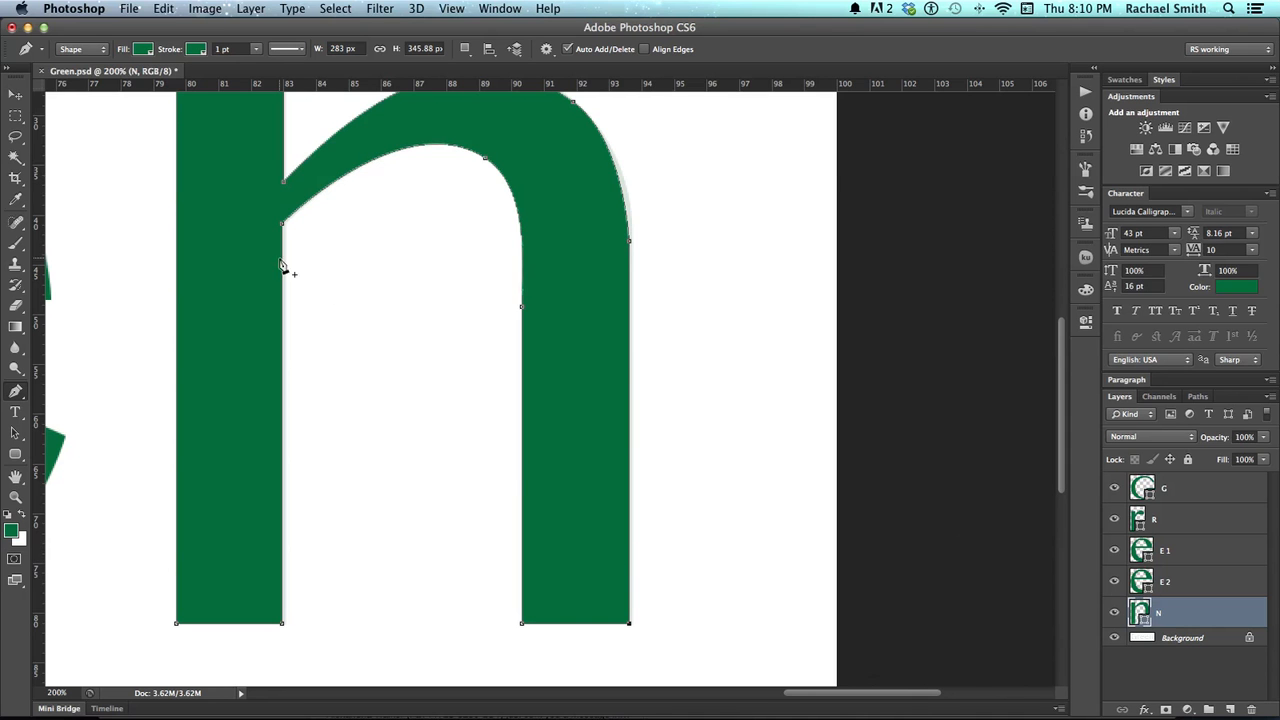
- Set the n shape's fill to none so that only its green outline is drawn
{"action": "left_click", "coordinate": [143, 49]}
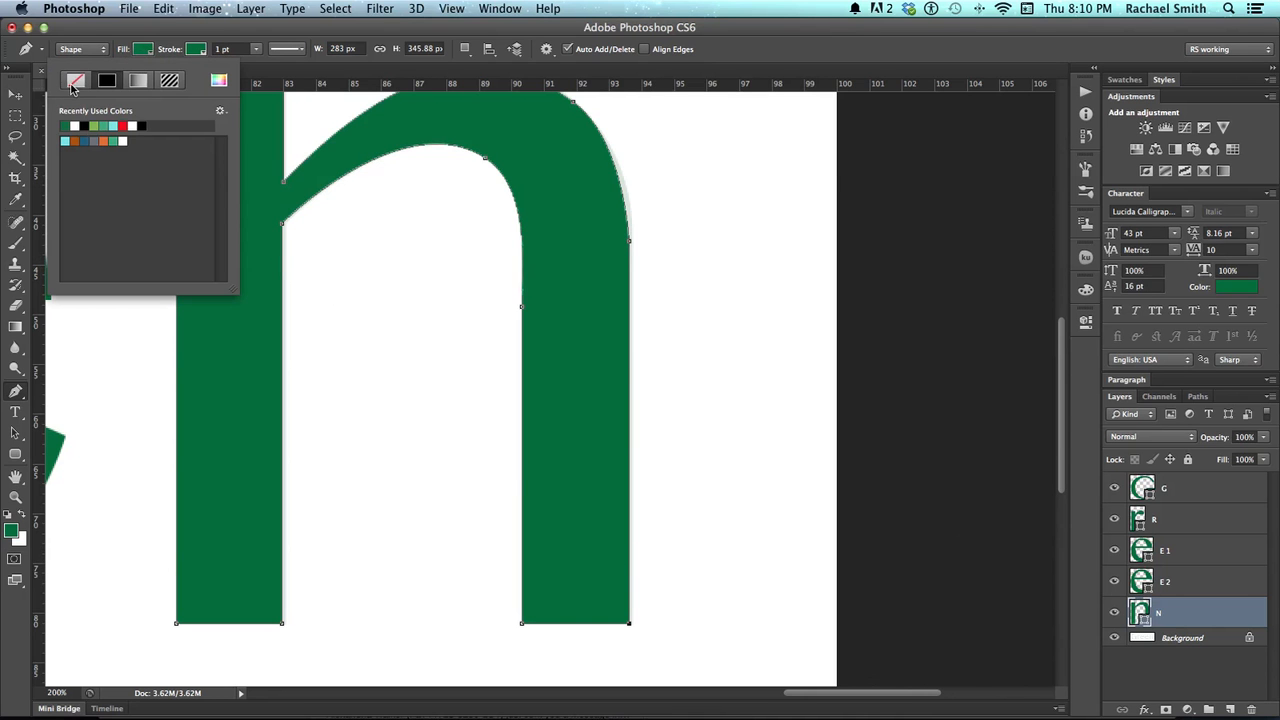
{"action": "left_click", "coordinate": [74, 81]}
{"action": "left_click", "coordinate": [702, 380]}
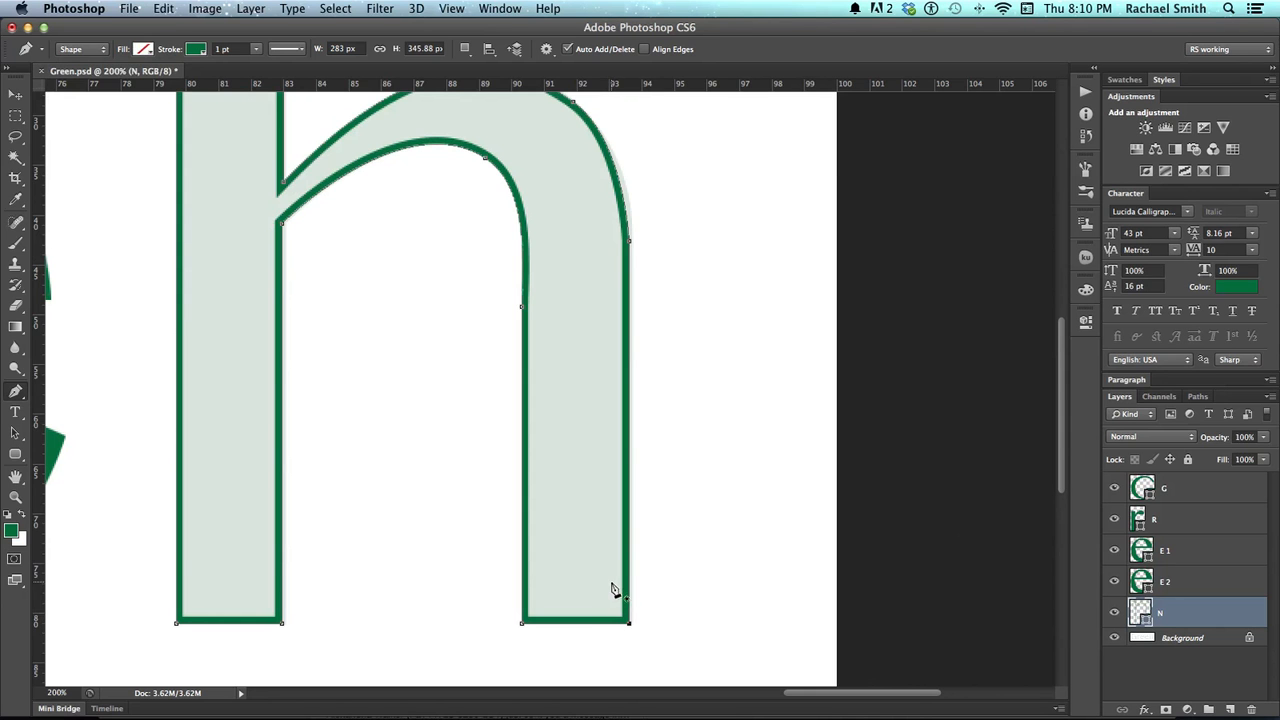
- Try adding an anchor point on the bottom edge of the n's right stem and deleting it, and undo the deletion
{"action": "key", "text": "z"}
{"action": "left_click", "coordinate": [575, 621]}
{"action": "key", "text": "p"}
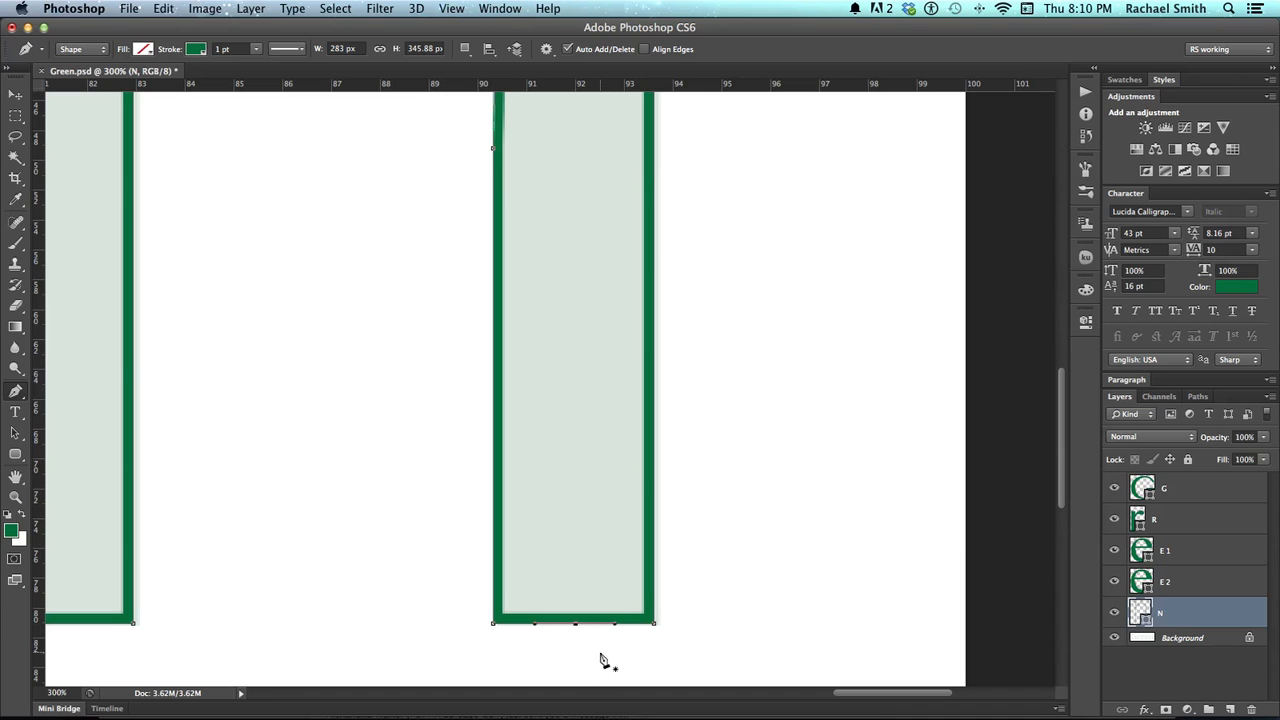
{"action": "key", "text": "BackSpace"}
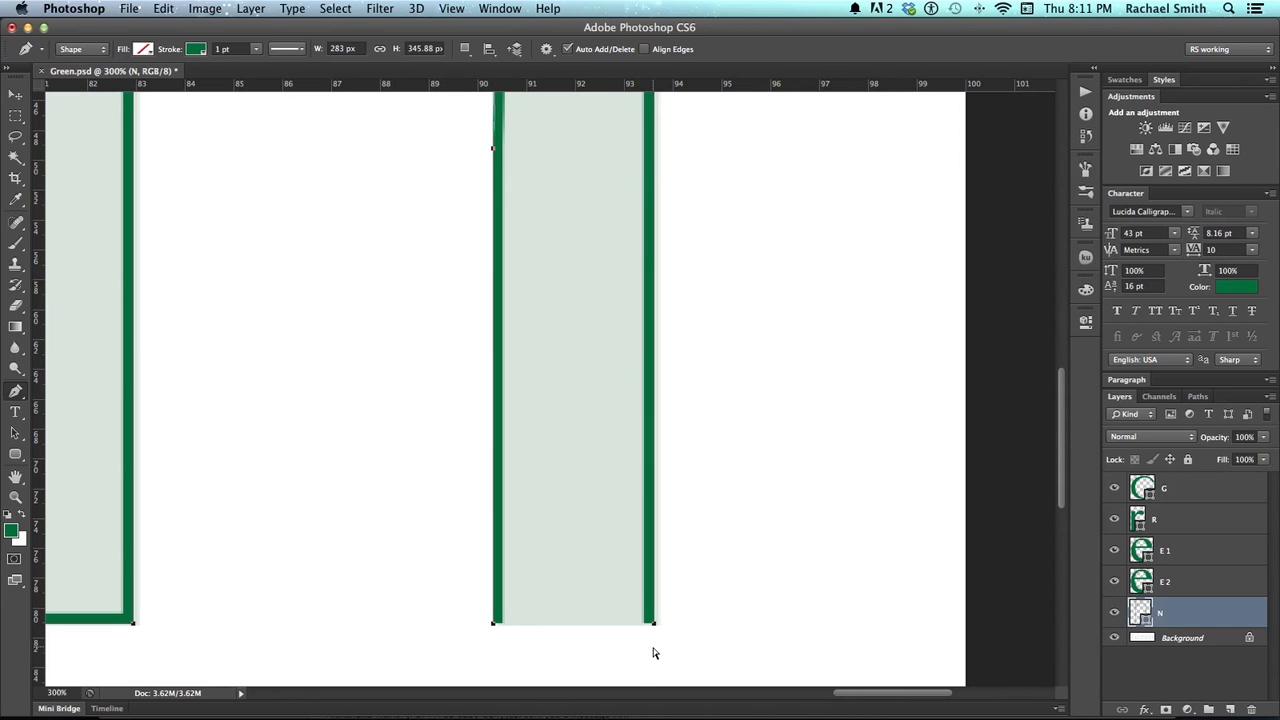
{"action": "key", "text": "super+z"}
{"action": "key", "text": "alt+super+z"}
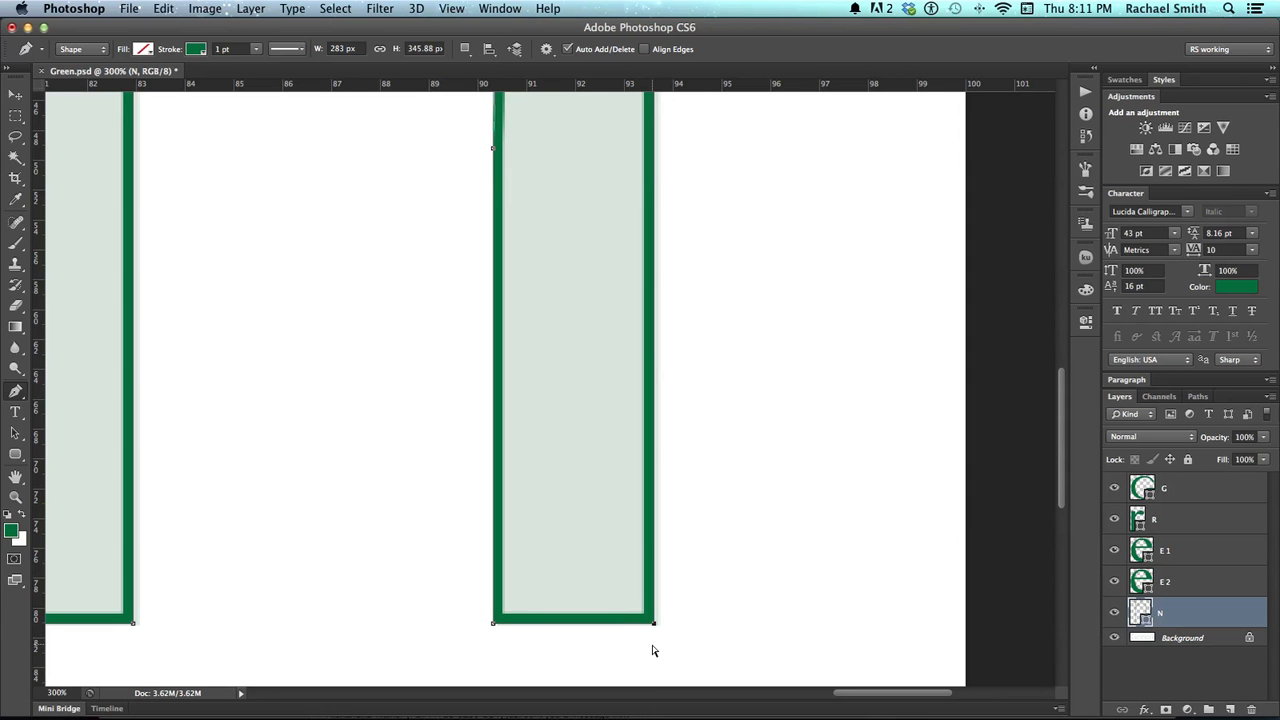
- Reset the foreground and background colours to black and white, and extend the canvas to the right of the n with the Crop tool
{"action": "key", "text": "z"}
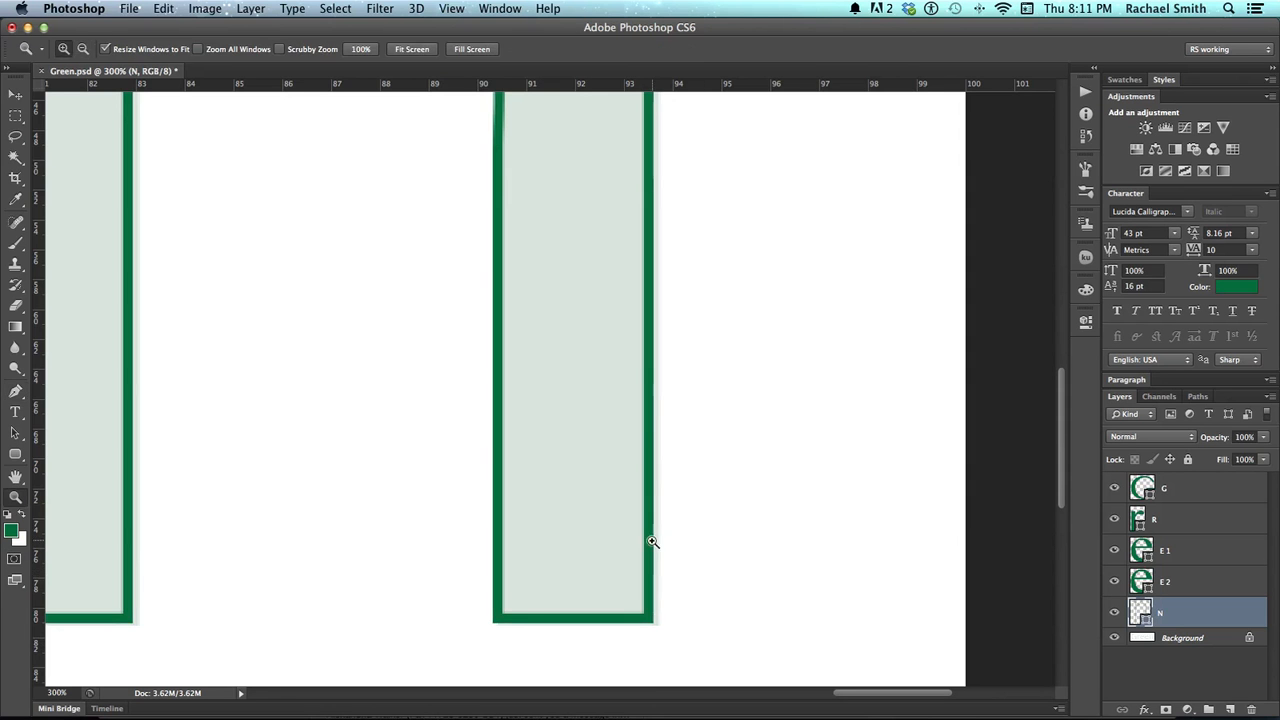
{"action": "left_click", "coordinate": [652, 536], "text": "alt"}
{"action": "left_click", "coordinate": [643, 527], "text": "alt"}
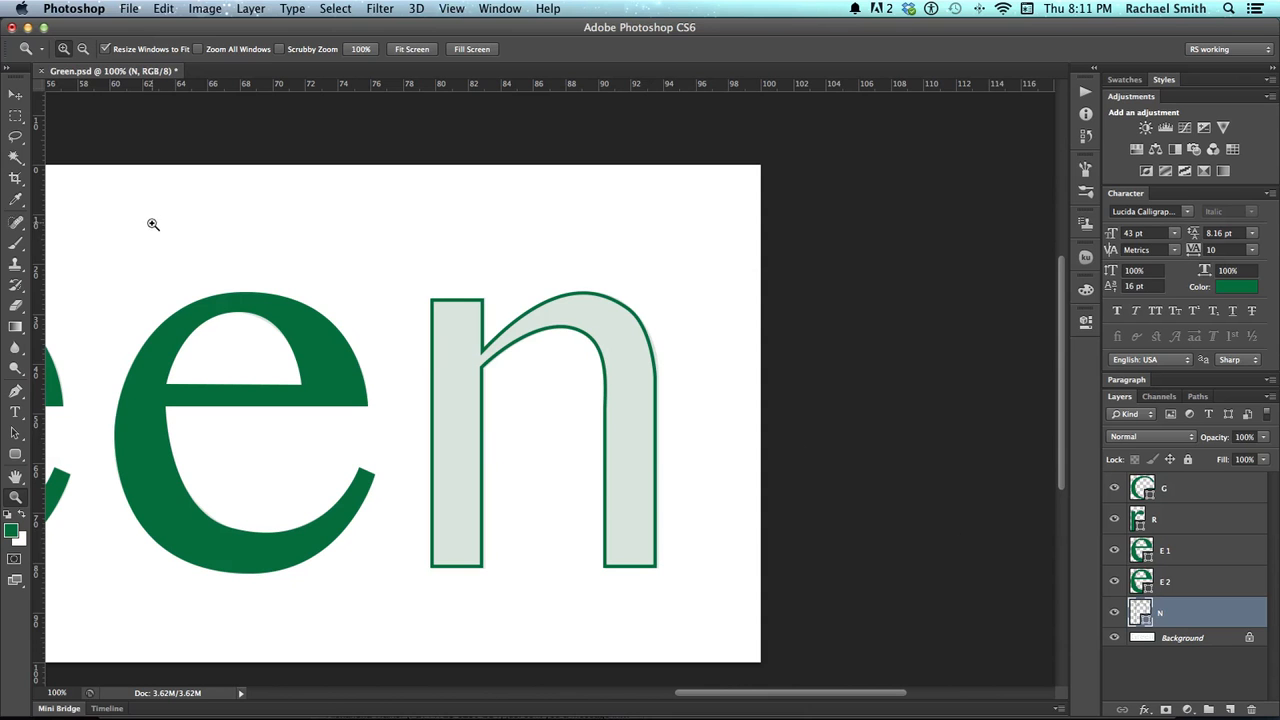
{"action": "left_click", "coordinate": [8, 516]}
{"action": "left_click", "coordinate": [15, 177]}
{"action": "left_click_drag", "start_coordinate": [758, 413], "coordinate": [891, 413]}
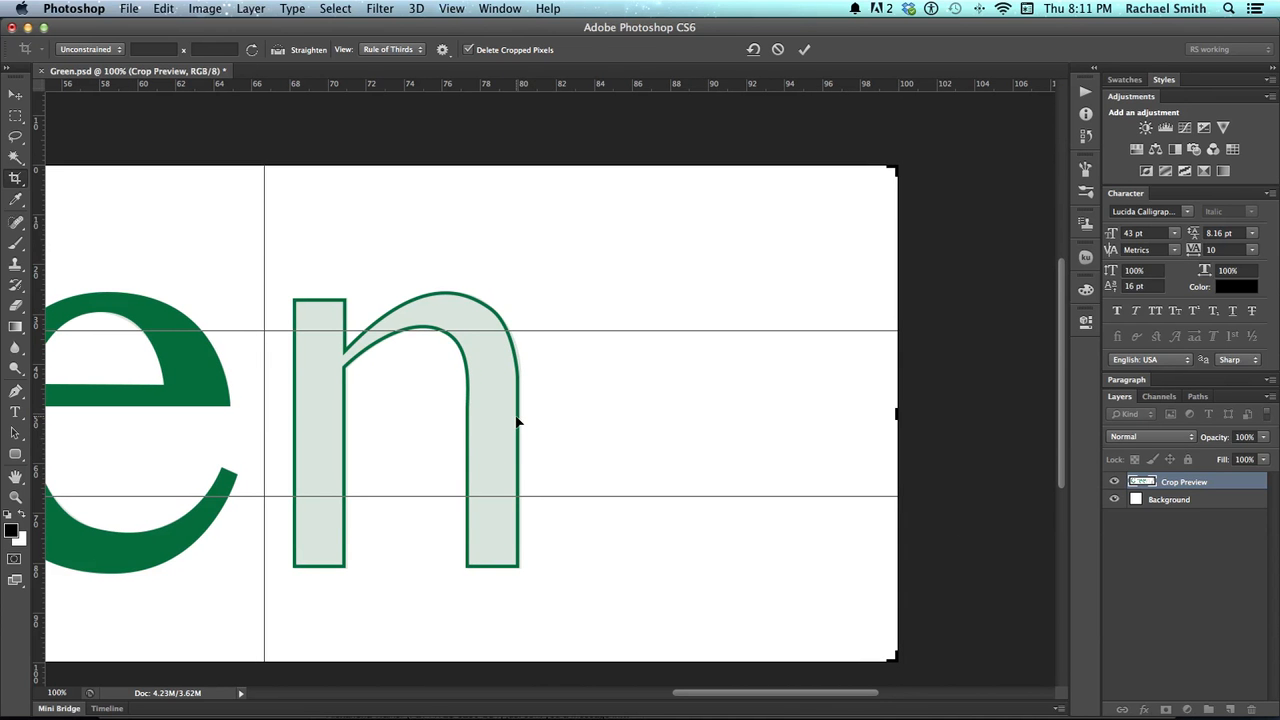
{"action": "key", "text": "Return"}
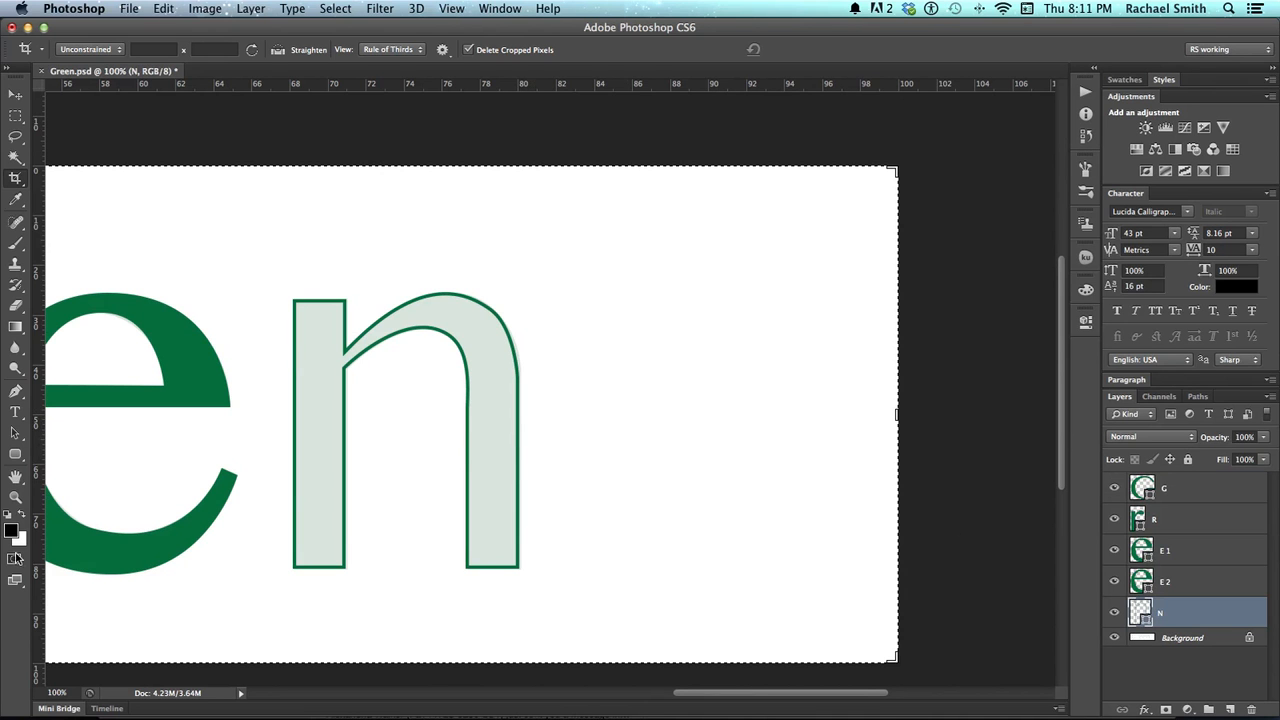
- Add anchor points near the lower end of the n's right stem edge, and delete the segment below the upper one to open the path
{"action": "key", "text": "v"}
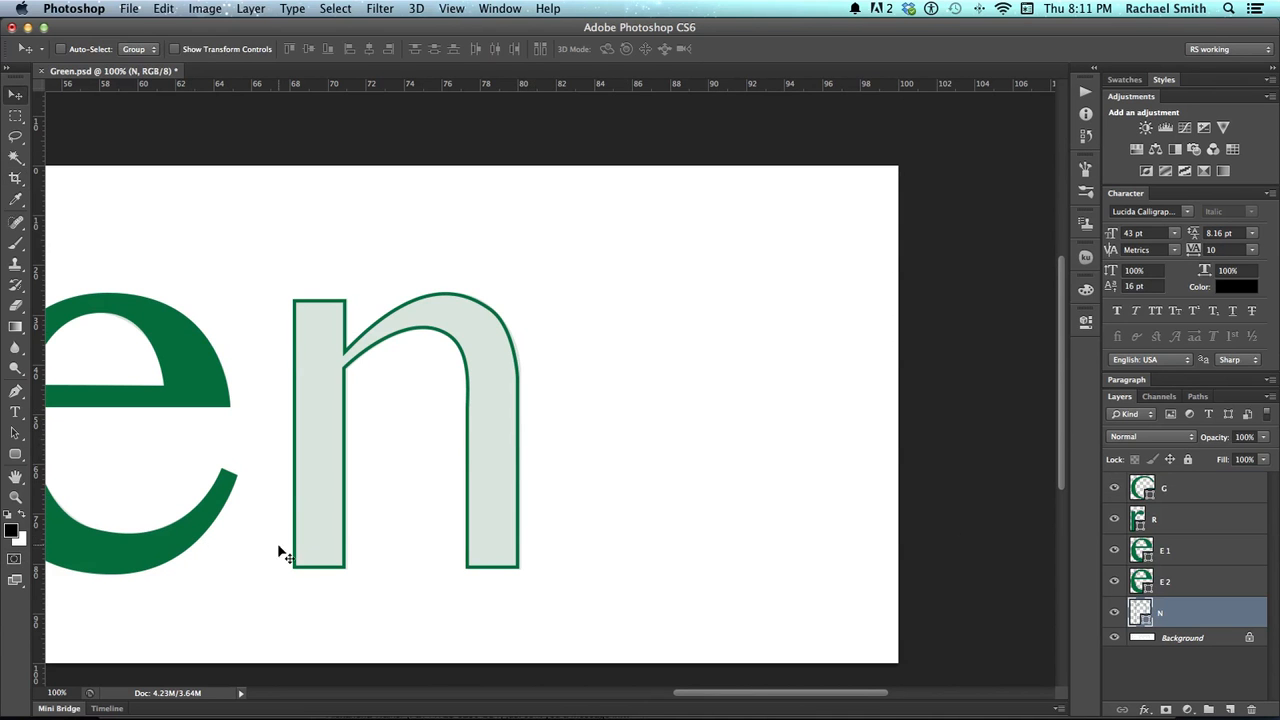
{"action": "key", "text": "p"}
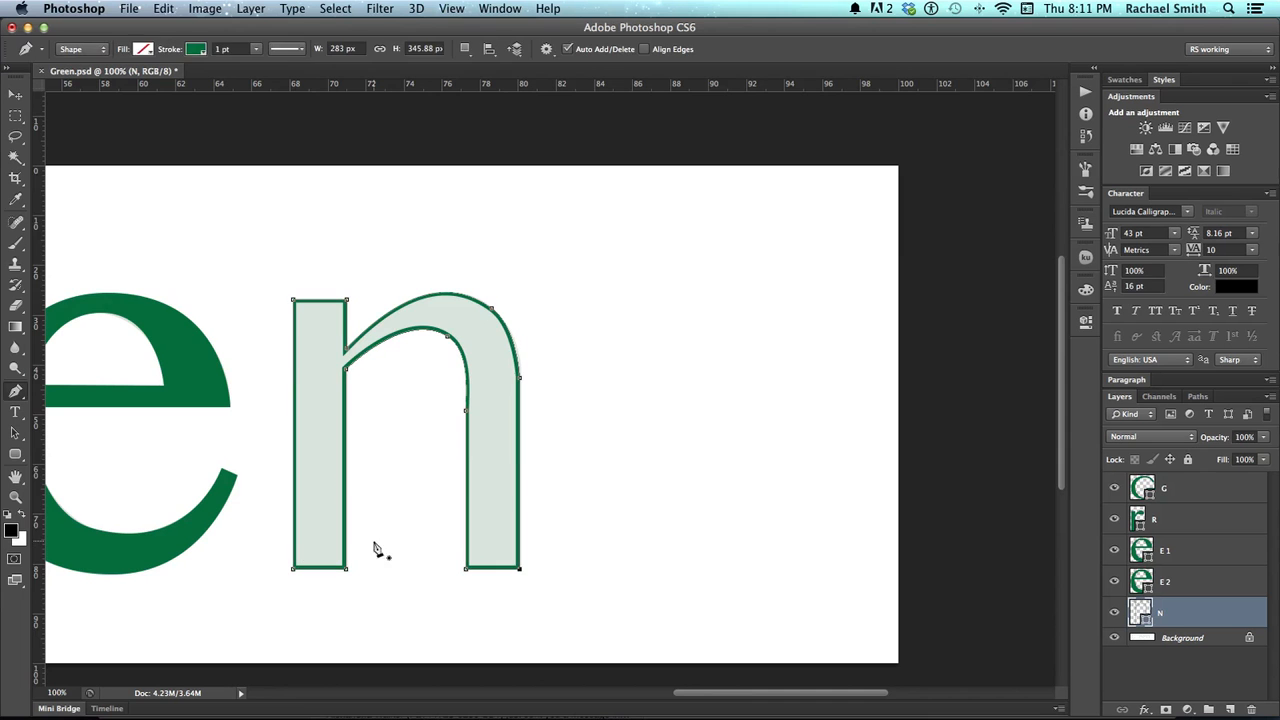
{"action": "key", "text": "z"}
{"action": "left_click", "coordinate": [520, 534]}
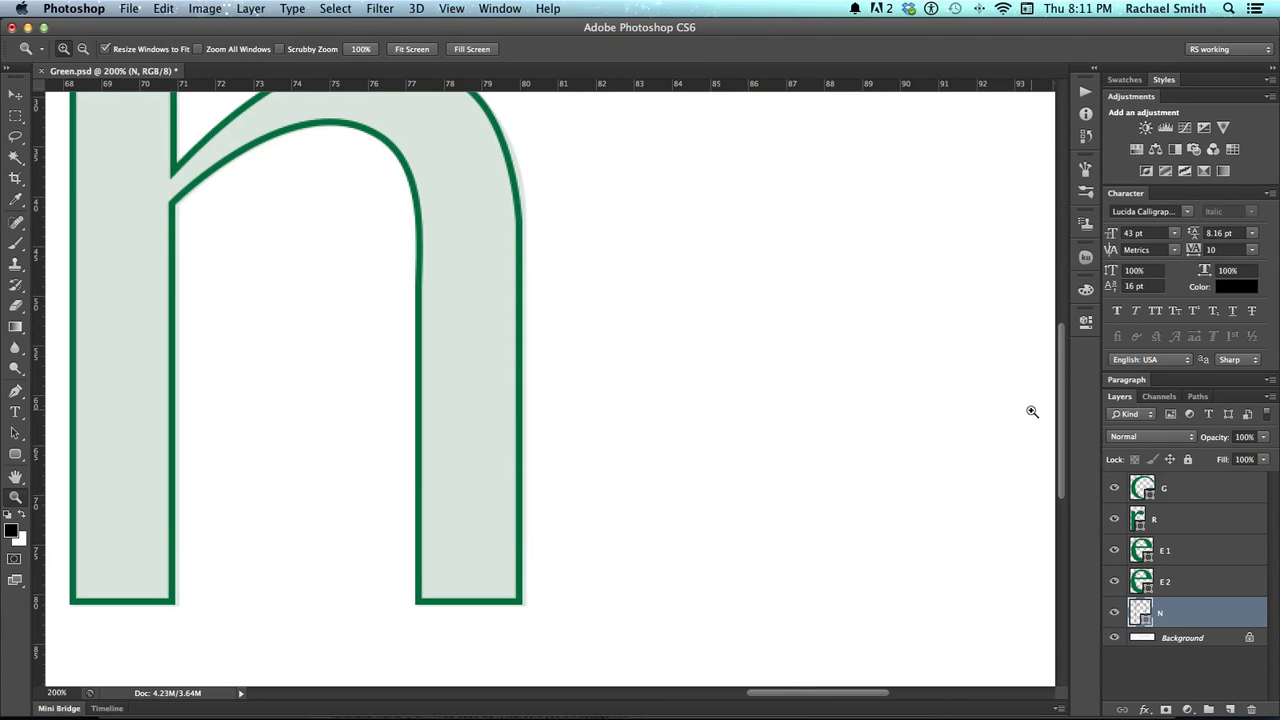
{"action": "left_click_drag", "start_coordinate": [680, 551], "coordinate": [480, 551]}
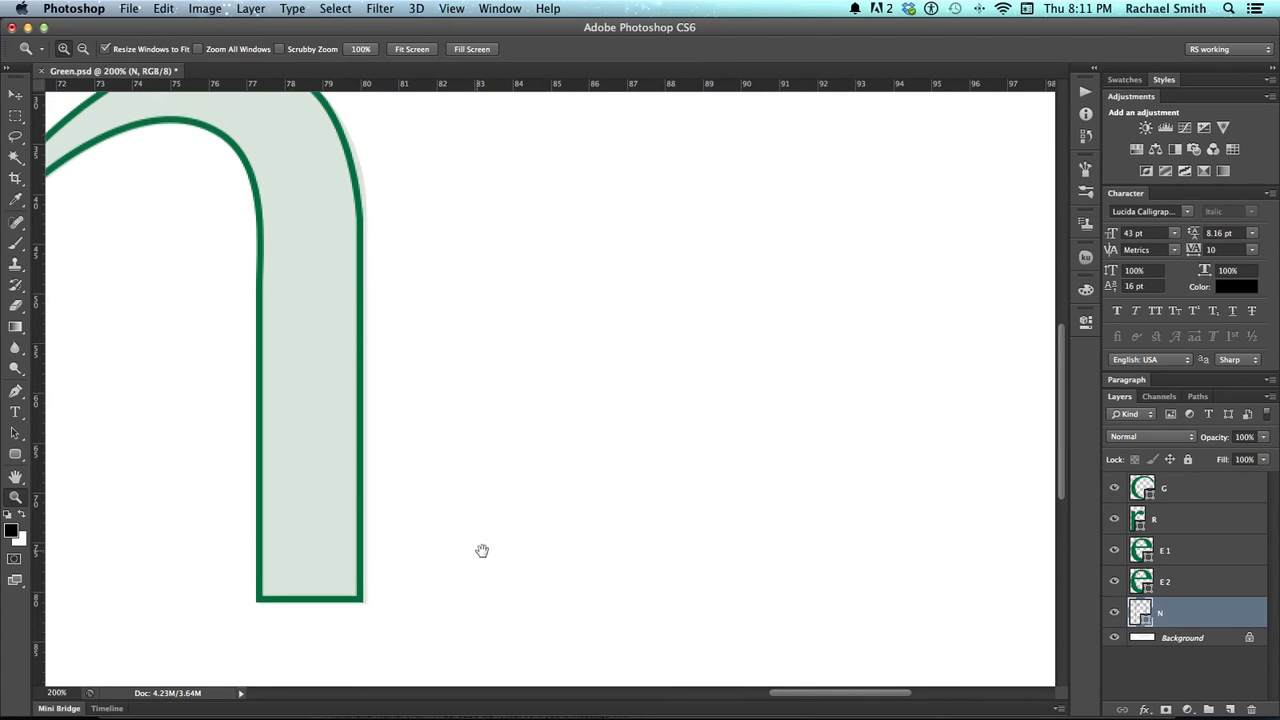
{"action": "key", "text": "p"}
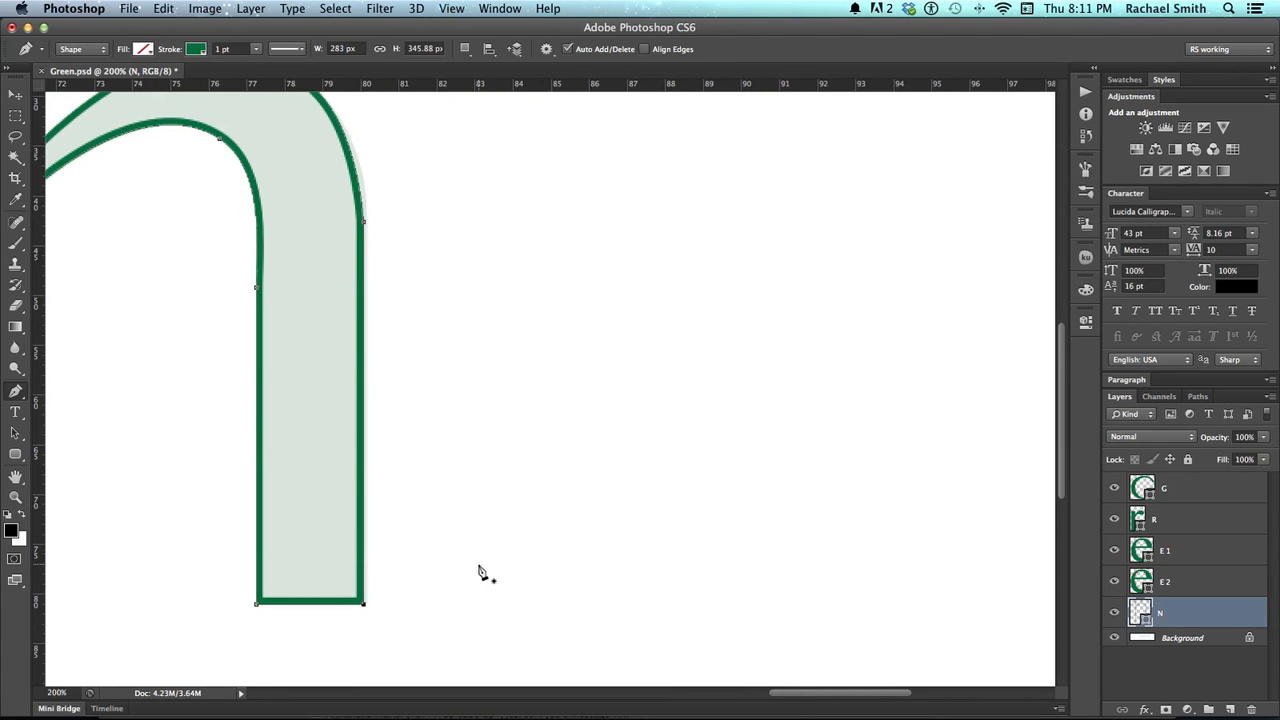
{"action": "left_click", "coordinate": [365, 511]}
{"action": "left_click", "coordinate": [364, 560]}
{"action": "key", "text": "Delete"}
- Draw a straight horizontal segment rightward from the upper open end of the n's stem, widening the shape to about 532 px
{"action": "left_click", "coordinate": [713, 507]}
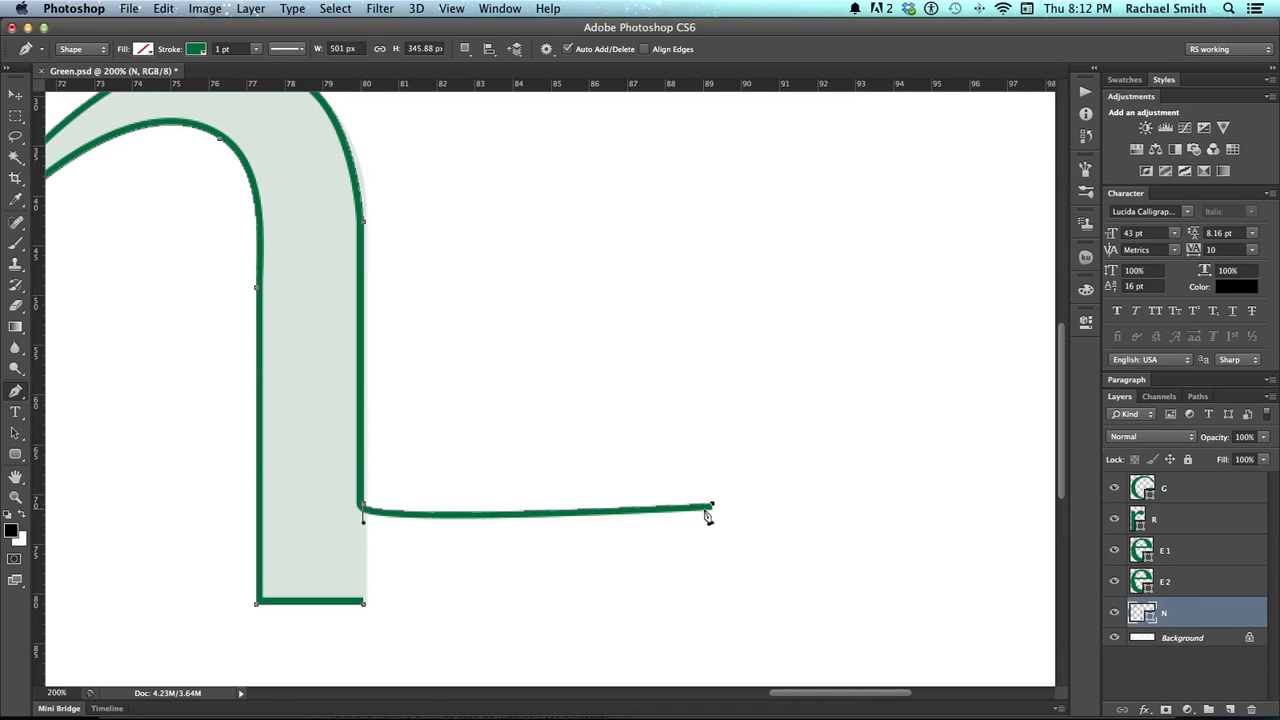
{"action": "key", "text": "super+z"}
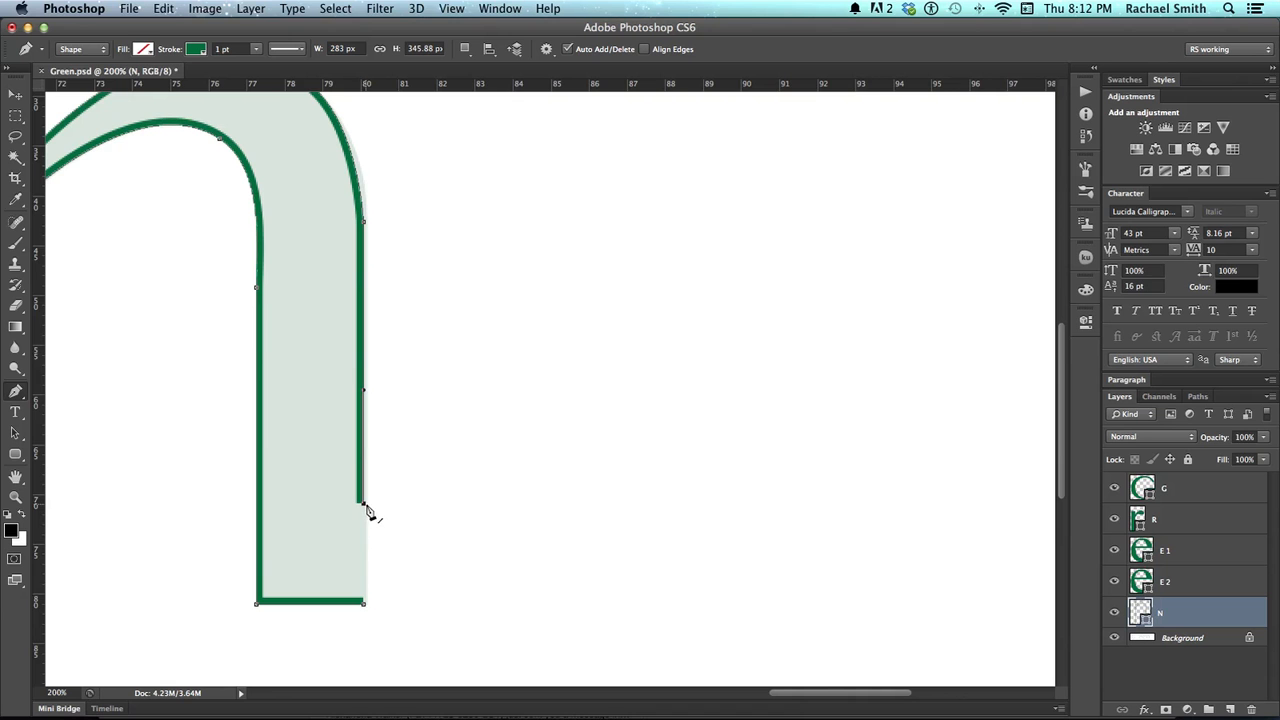
{"action": "left_click", "coordinate": [762, 505]}
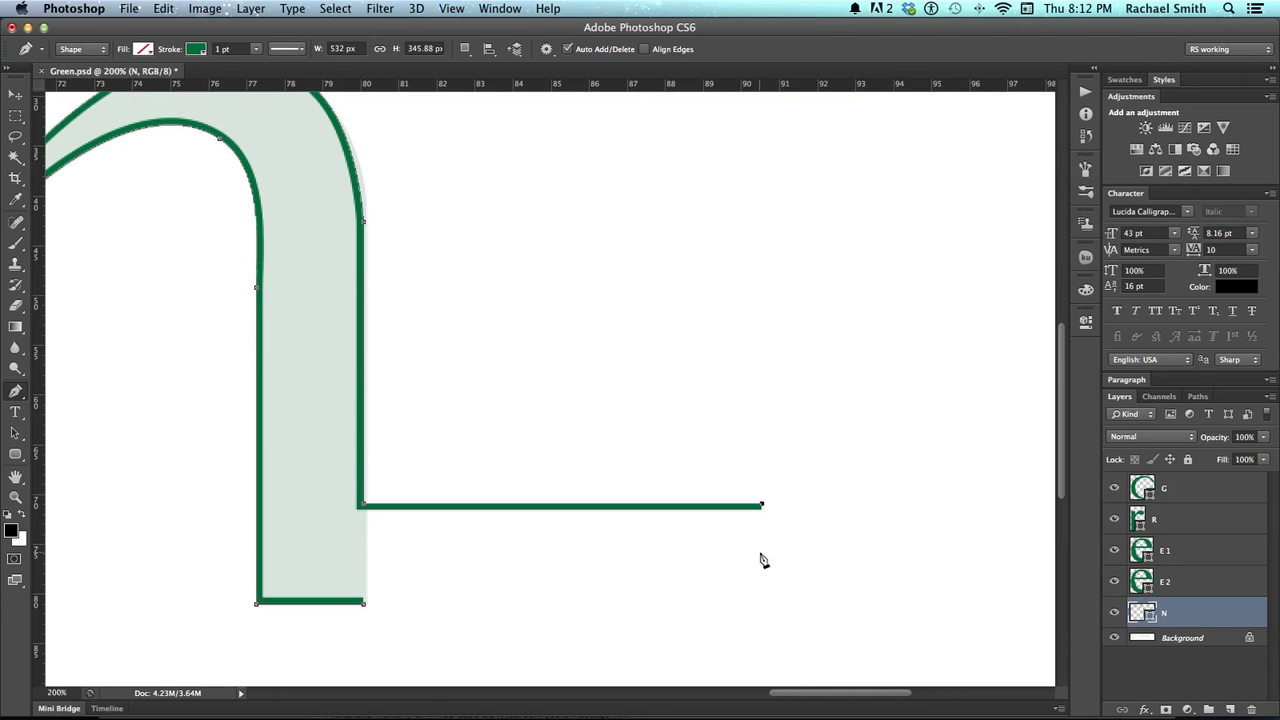
- Draw a rounded curl at the end of the horizontal segment, and close the path at the lower-right corner of the n's stem
{"action": "left_click_drag", "start_coordinate": [788, 463], "coordinate": [779, 432]}
{"action": "left_click_drag", "start_coordinate": [848, 404], "coordinate": [908, 408]}
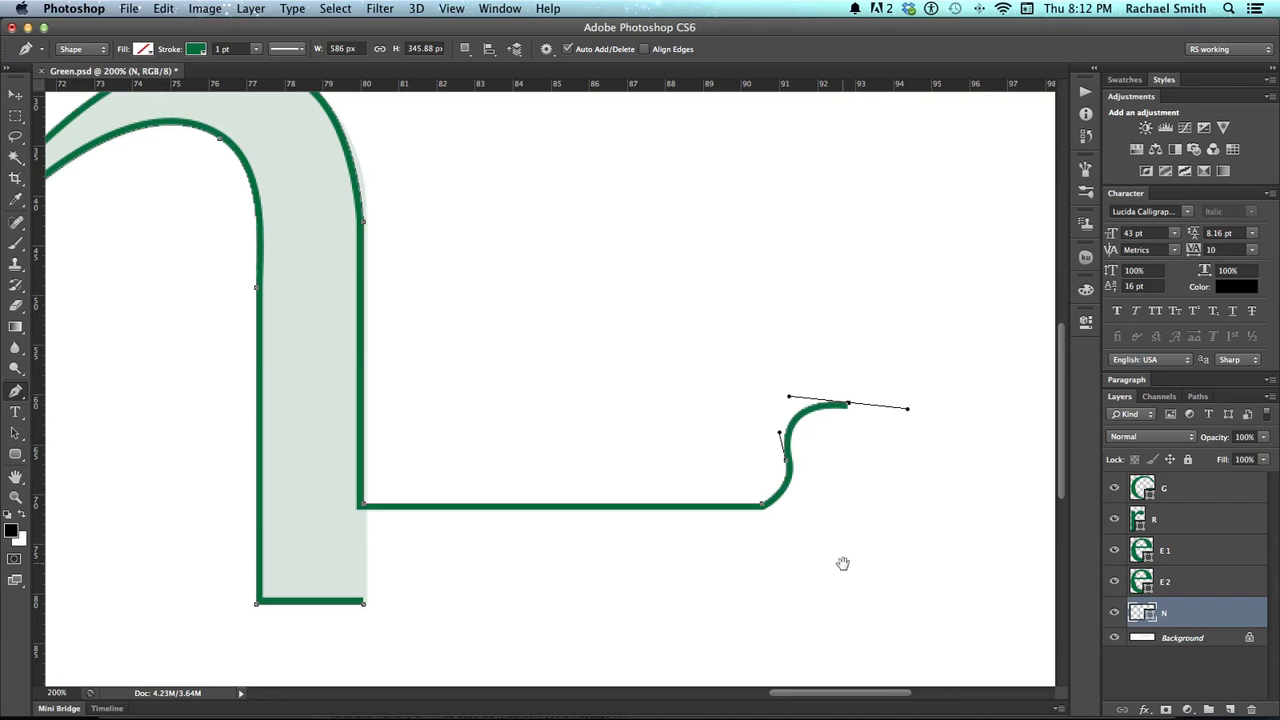
{"action": "left_click_drag", "start_coordinate": [867, 540], "coordinate": [812, 585]}
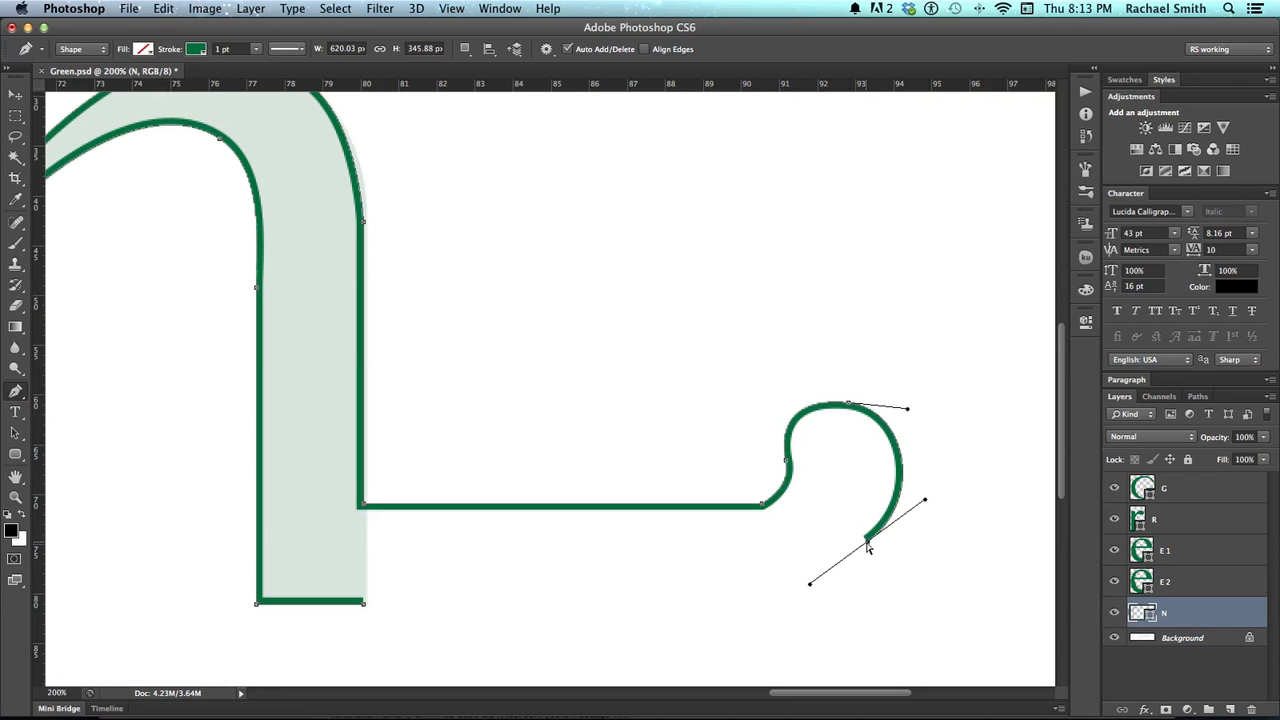
{"action": "left_click_drag", "start_coordinate": [866, 541], "coordinate": [860, 547]}
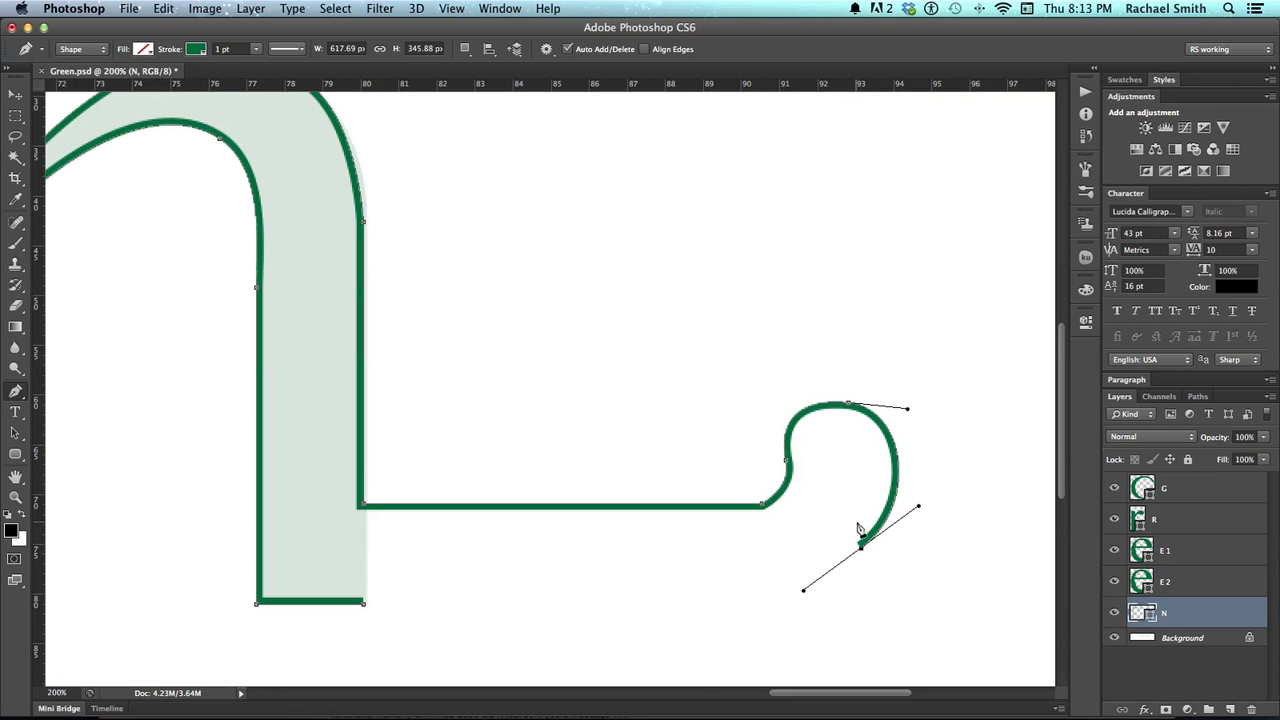
{"action": "left_click", "coordinate": [364, 606]}
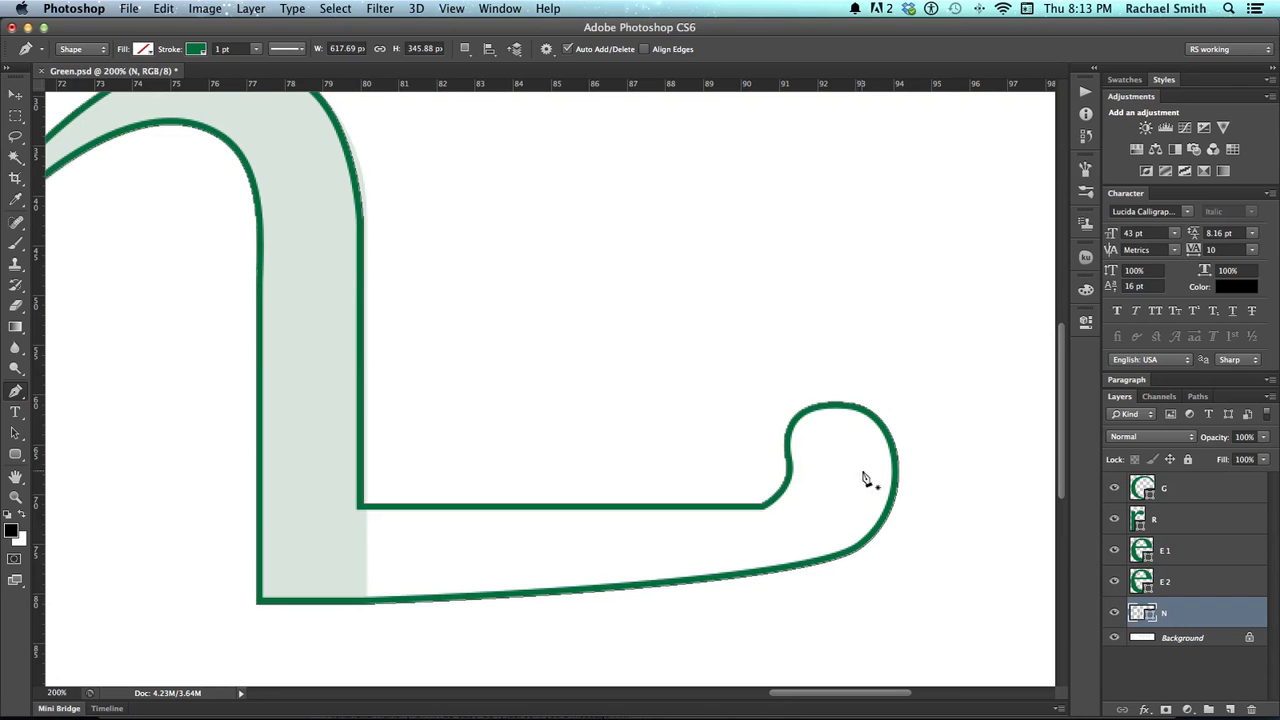
- Add an anchor point on the lower edge of the n's tail, and adjust it to make a smoother curve into the curl
{"action": "left_click", "coordinate": [650, 593]}
{"action": "left_click", "coordinate": [685, 586]}
{"action": "left_click_drag", "start_coordinate": [685, 590], "coordinate": [736, 593]}
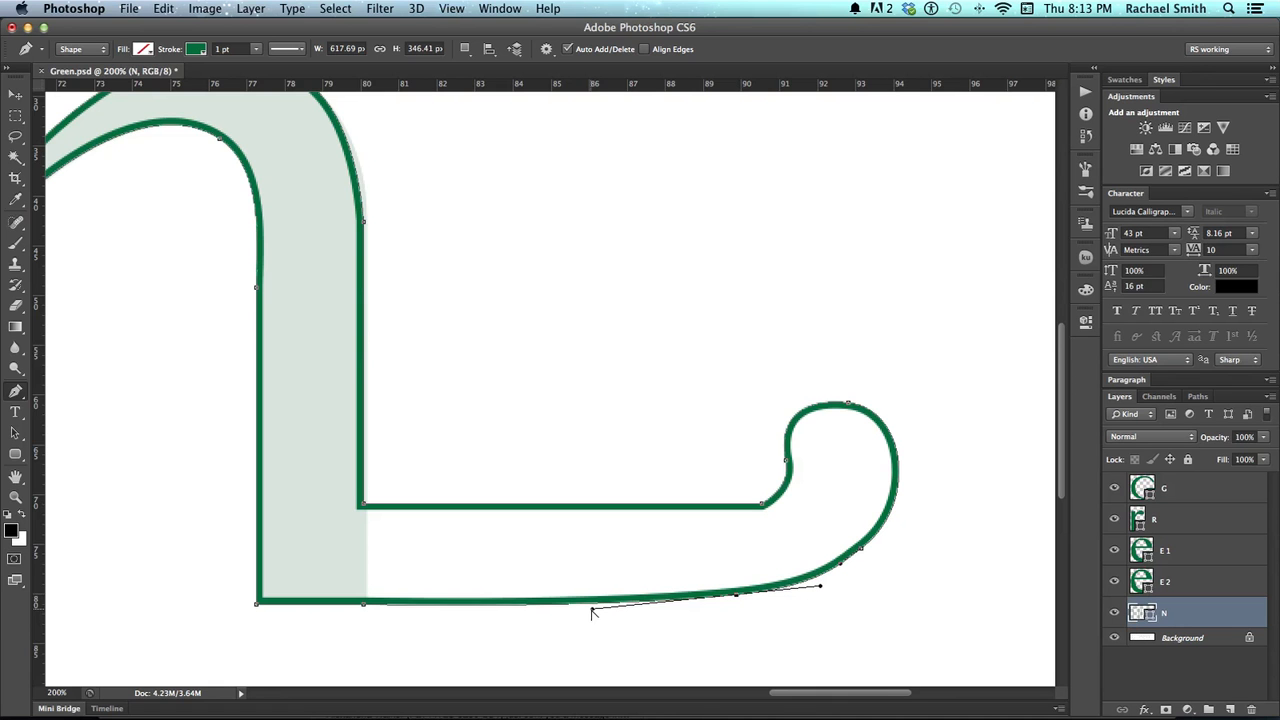
- Level the curve handle and nudge the anchor point slightly down on the lower edge of the n's tail
{"action": "left_click_drag", "start_coordinate": [592, 608], "coordinate": [594, 600]}
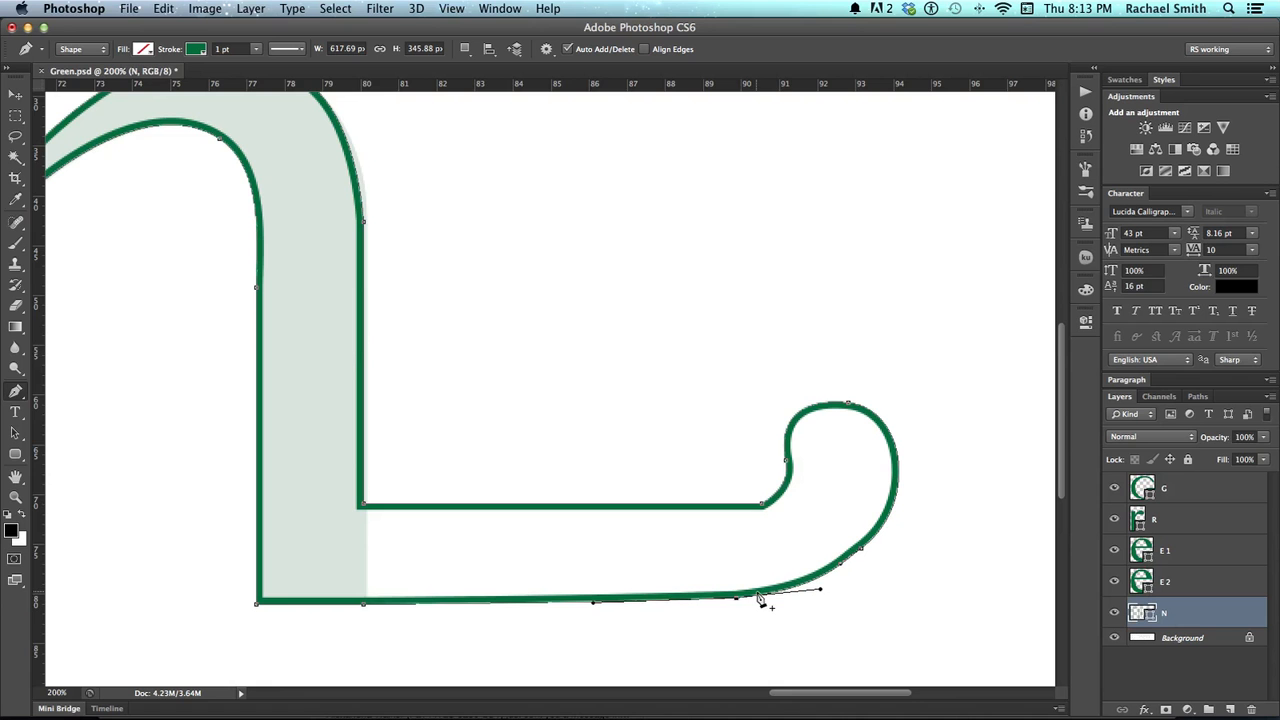
{"action": "key", "text": "Down"}
{"action": "key", "text": "Down"}
{"action": "key", "text": "Down"}
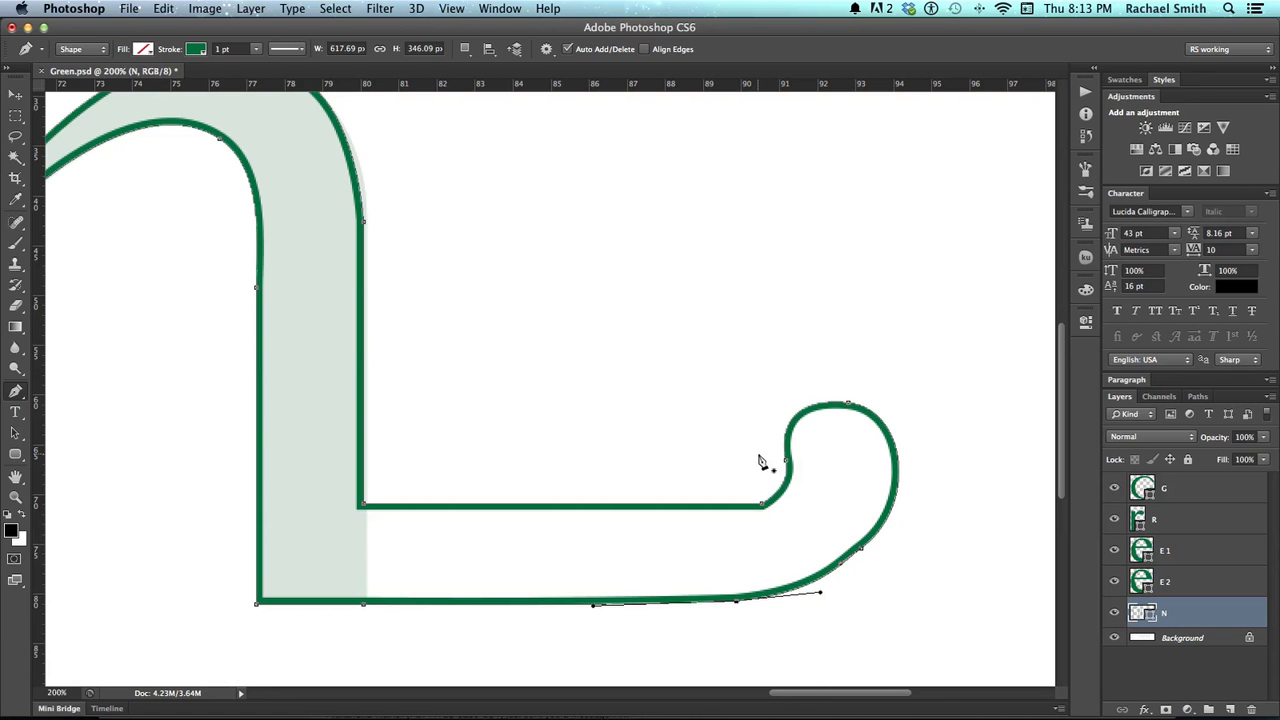
- Reposition the anchor point on the outer lower bend of the n's curl and adjust its handle for a rounder curve
{"action": "left_click", "coordinate": [859, 551], "text": "ctrl"}
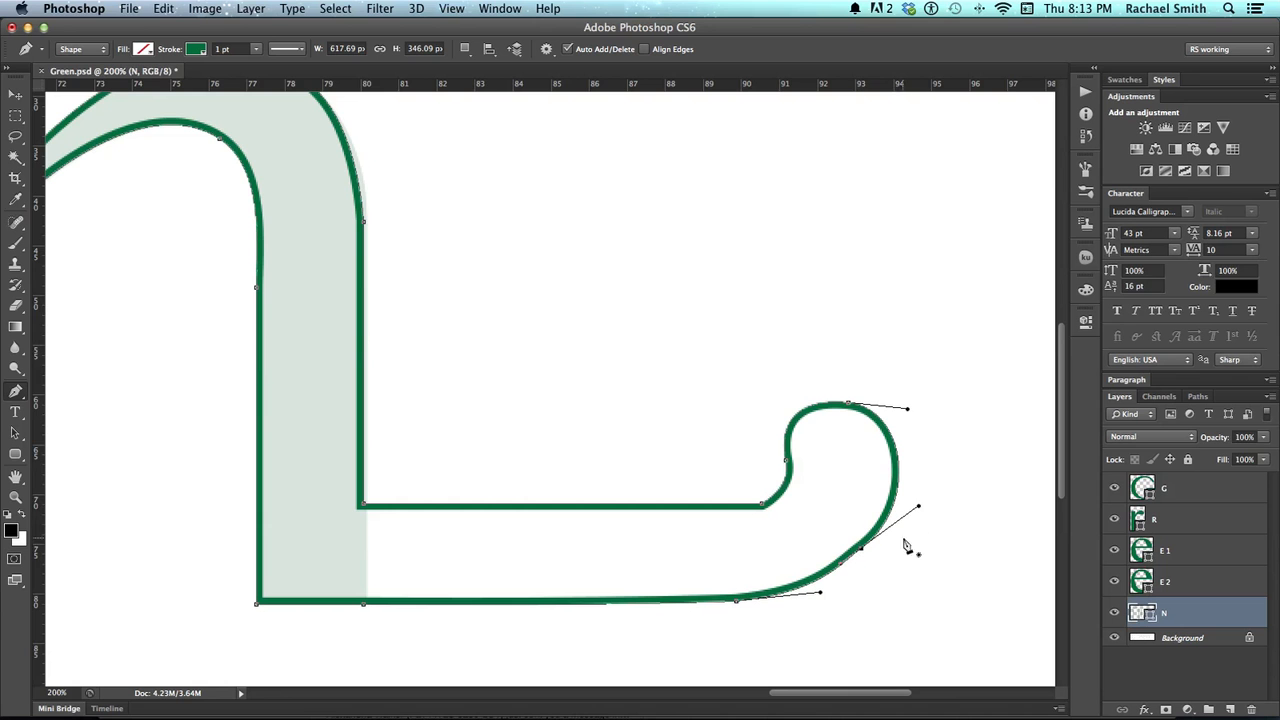
{"action": "left_click_drag", "start_coordinate": [920, 511], "coordinate": [912, 504]}
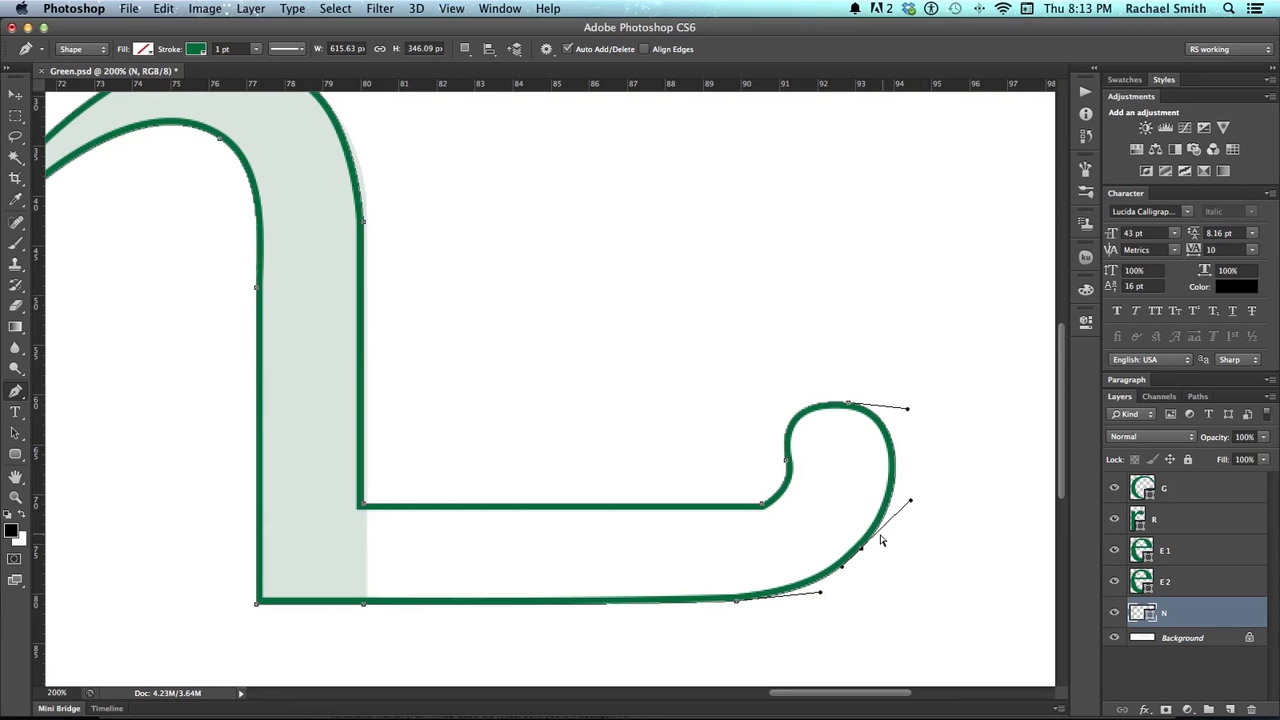
{"action": "left_click_drag", "start_coordinate": [862, 555], "coordinate": [874, 557]}
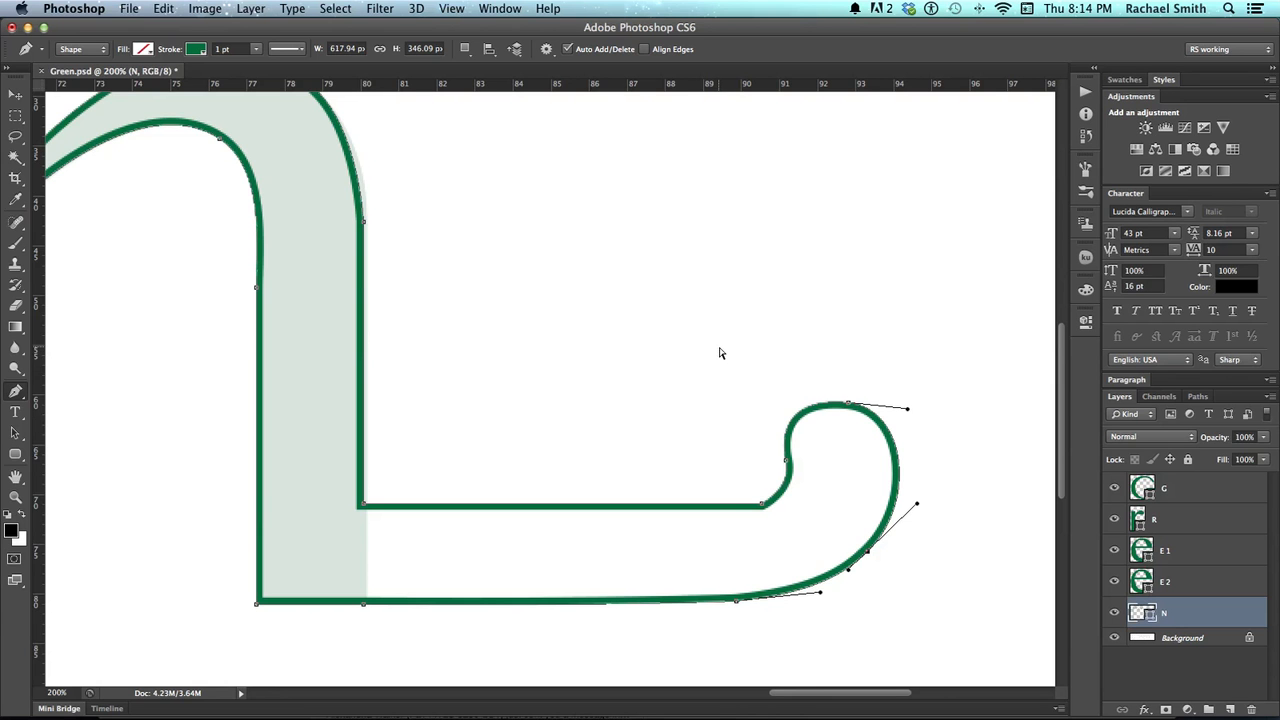
{"action": "left_click_drag", "start_coordinate": [719, 351], "coordinate": [958, 658]}
{"action": "mouse_move", "coordinate": [735, 605]}
{"action": "left_mouse_down"}
{"action": "mouse_move", "coordinate": [814, 593]}
{"action": "mouse_move", "coordinate": [840, 616]}
{"action": "mouse_move", "coordinate": [834, 600]}
{"action": "mouse_move", "coordinate": [854, 603]}
{"action": "mouse_move", "coordinate": [605, 600]}
{"action": "left_mouse_up"}
{"action": "key", "text": "Escape"}
- Fill the reshaped n with the same dark green as its outline
{"action": "left_click_drag", "start_coordinate": [555, 502], "coordinate": [817, 546]}
{"action": "key", "text": "z"}
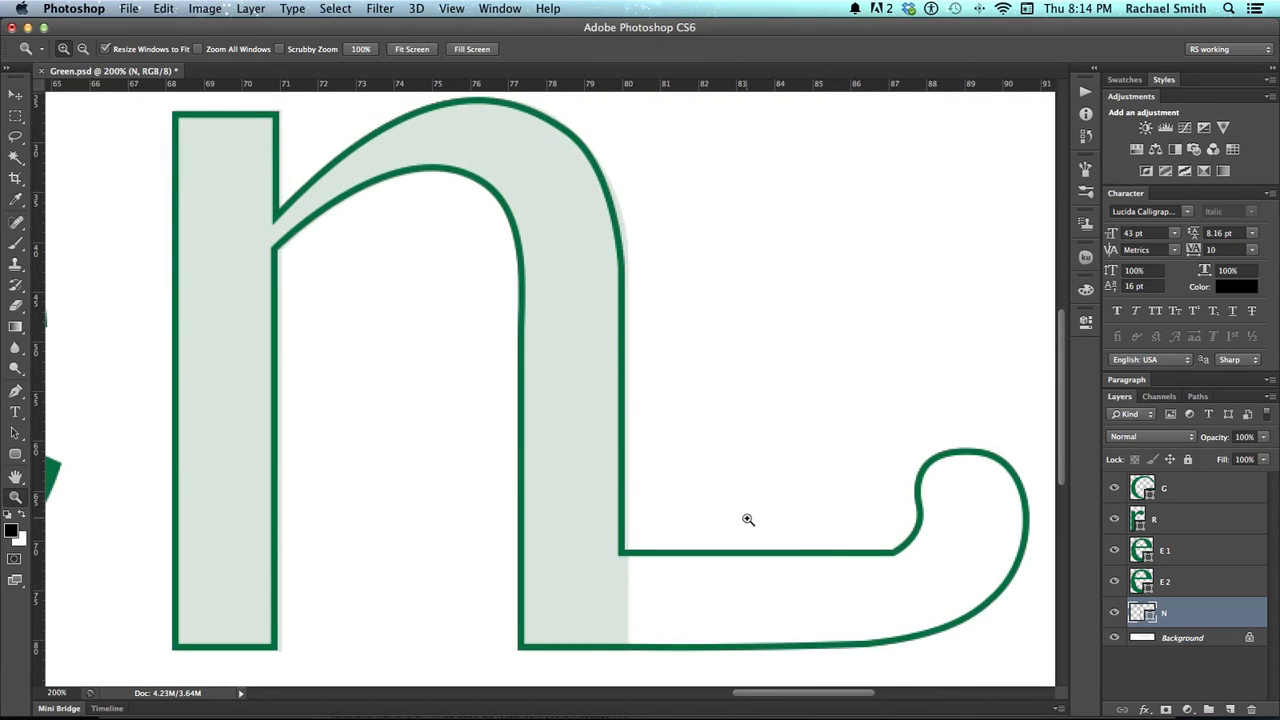
{"action": "left_click", "coordinate": [711, 509], "text": "alt"}
{"action": "key", "text": "p"}
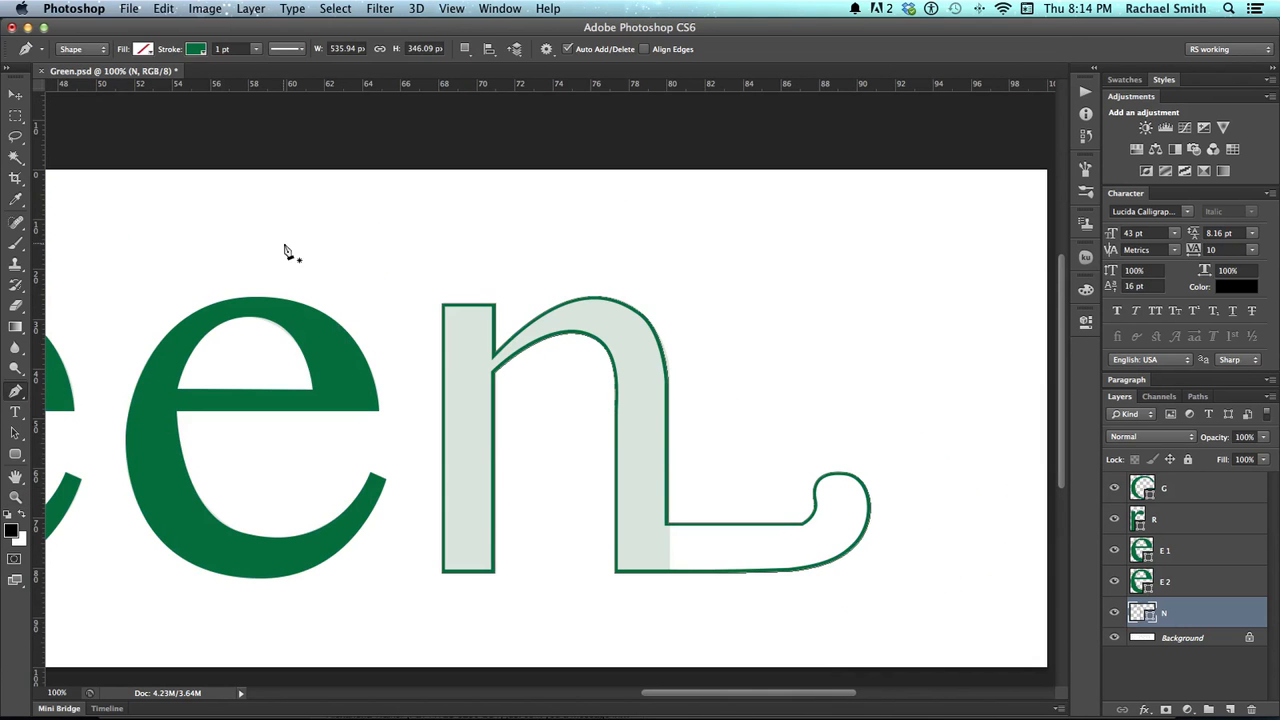
{"action": "left_click", "coordinate": [143, 50]}
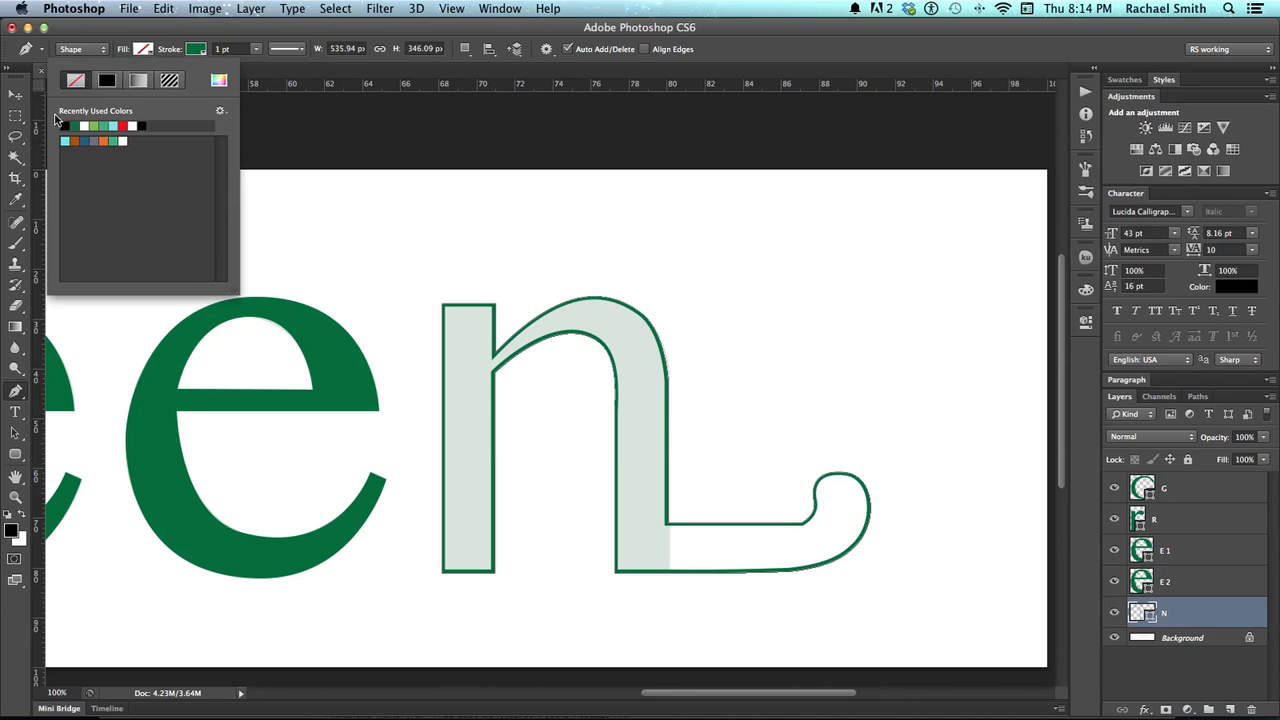
{"action": "left_click", "coordinate": [81, 124]}
{"action": "key", "text": "Return"}
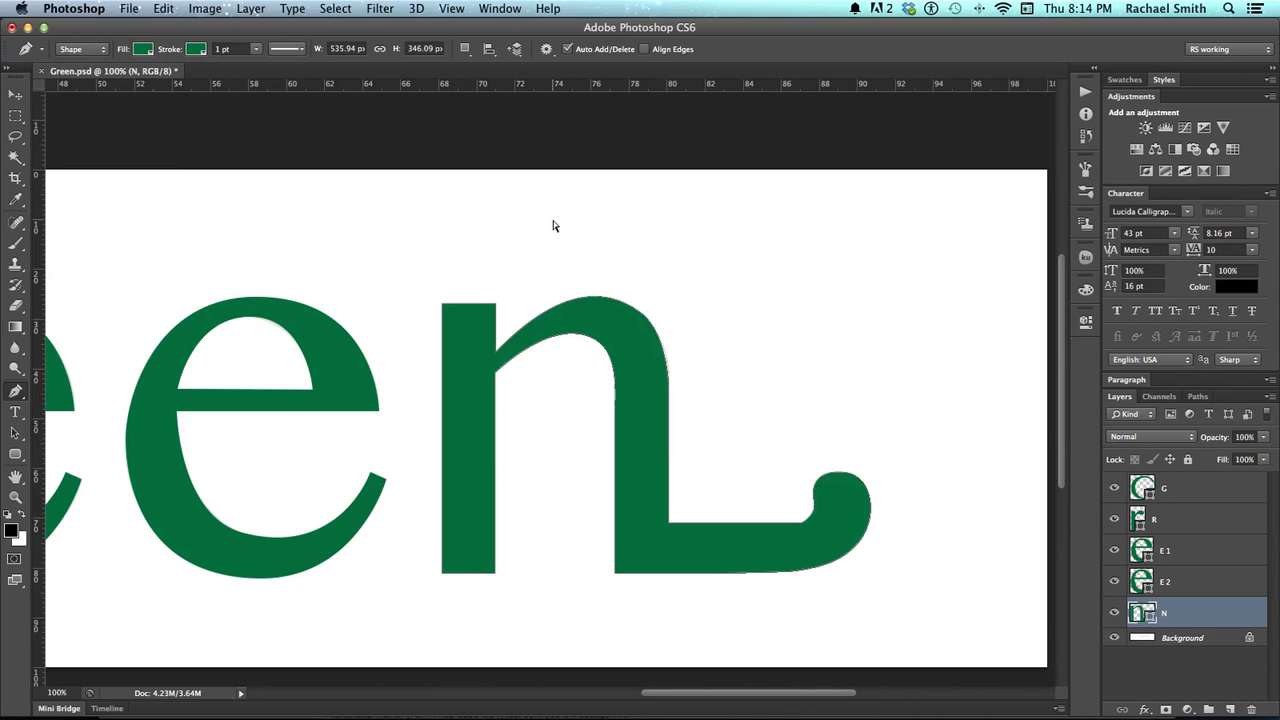
- Extend the canvas downward with the Crop tool, adding blank space below the lettering
{"action": "left_click_drag", "start_coordinate": [485, 289], "coordinate": [620, 291]}
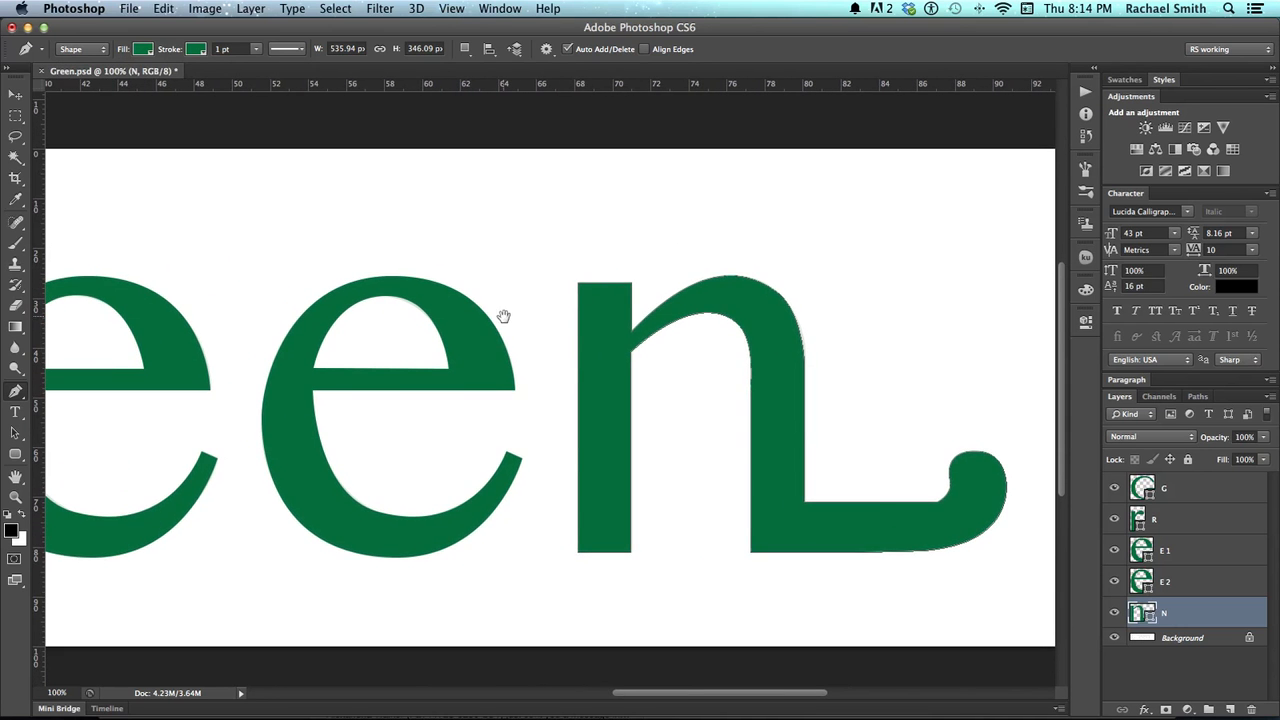
{"action": "left_click_drag", "start_coordinate": [503, 317], "coordinate": [787, 308]}
{"action": "left_click_drag", "start_coordinate": [583, 323], "coordinate": [814, 314]}
{"action": "left_click_drag", "start_coordinate": [629, 317], "coordinate": [714, 320]}
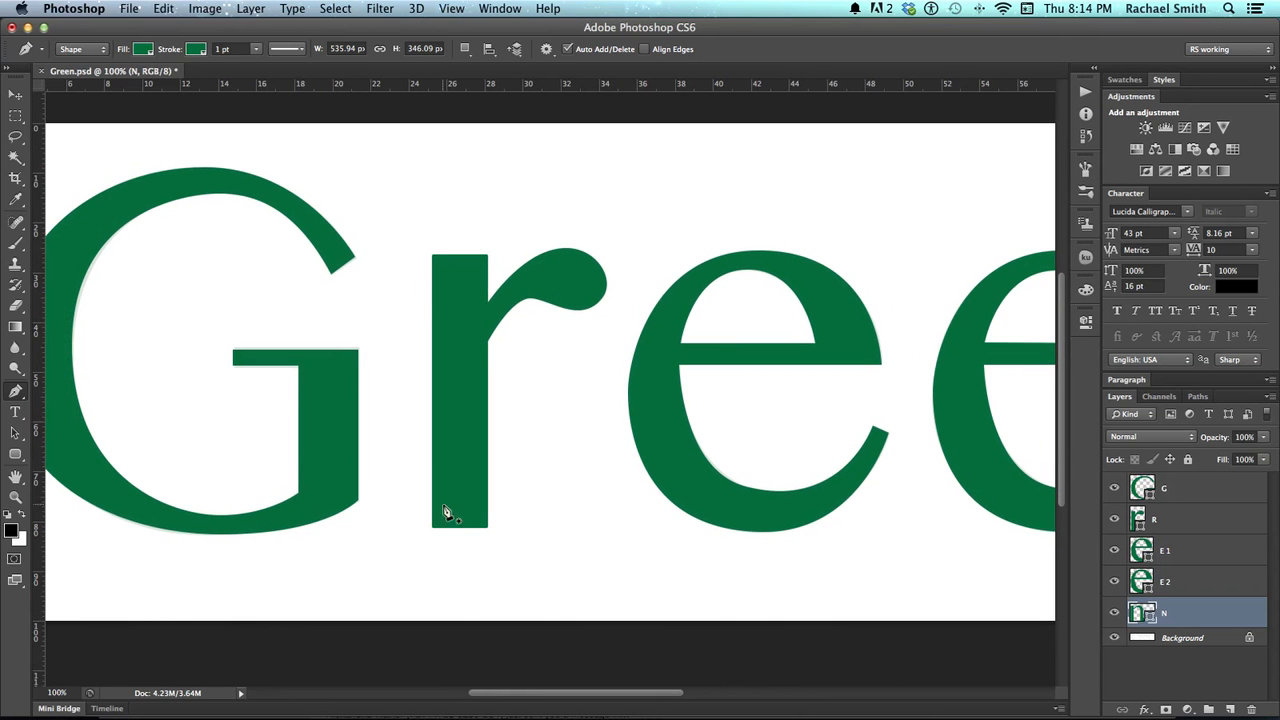
{"action": "key", "text": "z"}
{"action": "left_click", "coordinate": [499, 538], "text": "alt"}
{"action": "left_click_drag", "start_coordinate": [532, 520], "coordinate": [510, 496]}
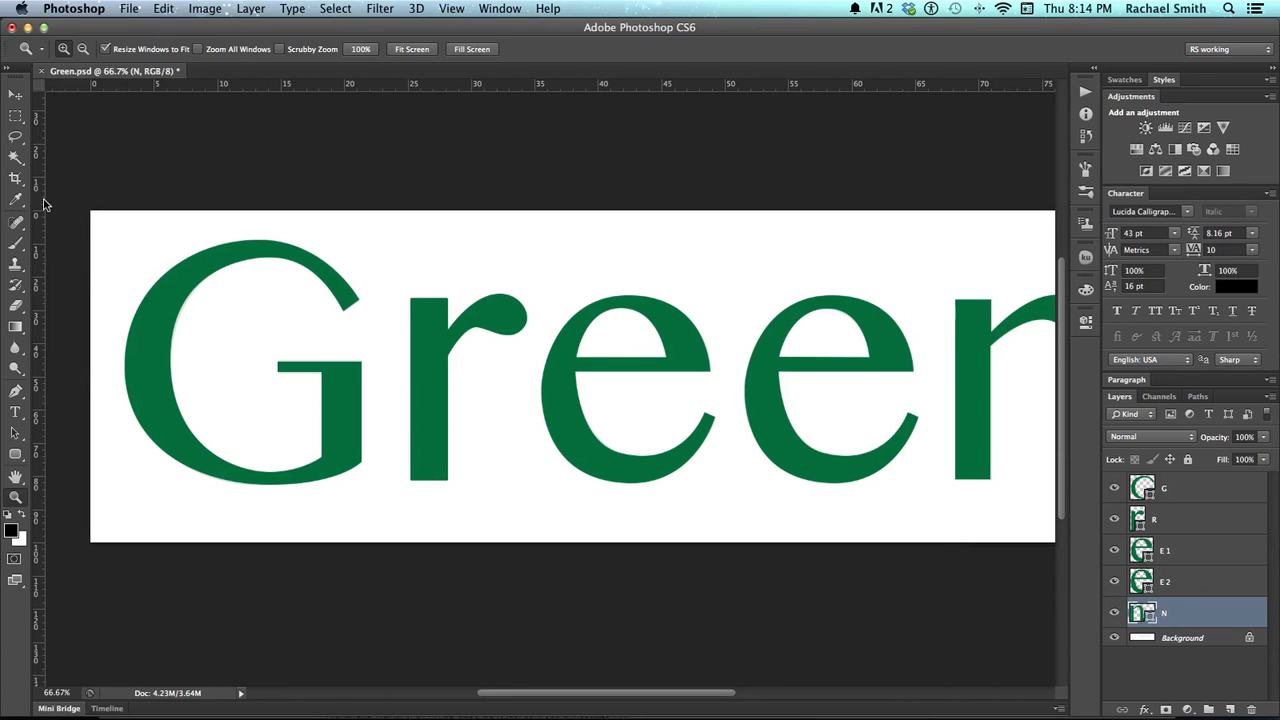
{"action": "left_click", "coordinate": [15, 178]}
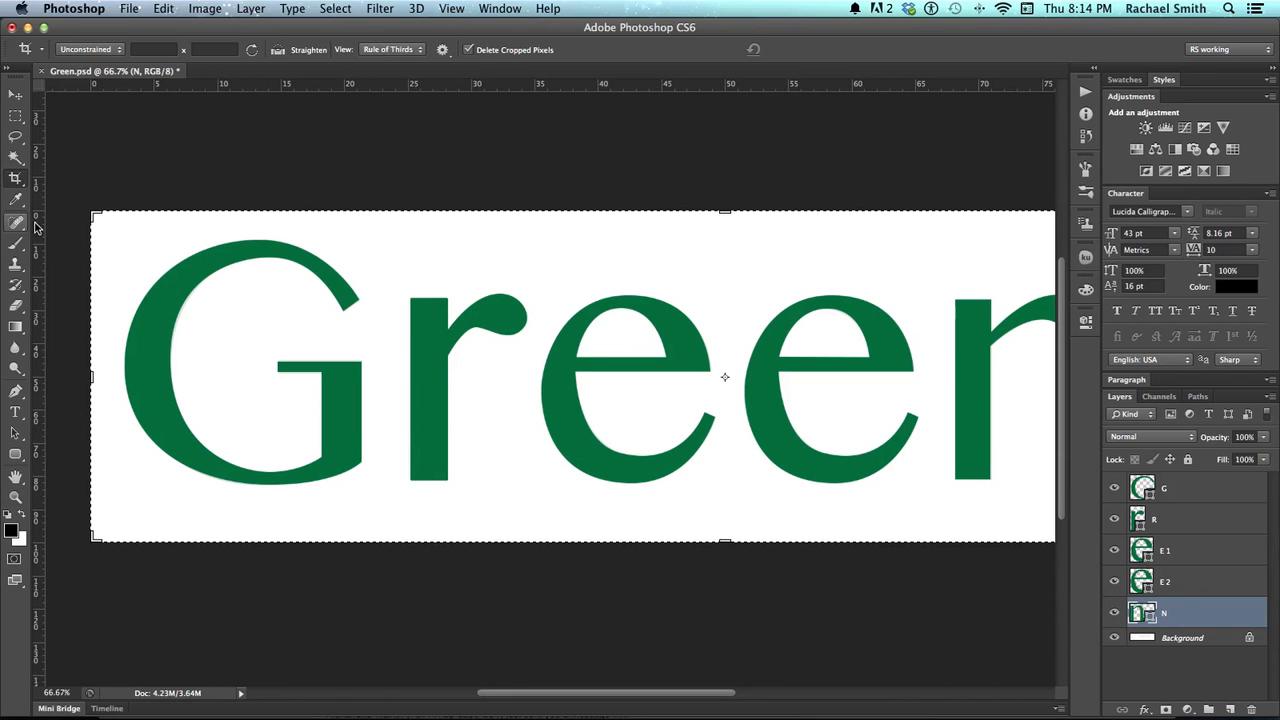
{"action": "left_click_drag", "start_coordinate": [726, 542], "coordinate": [730, 612]}
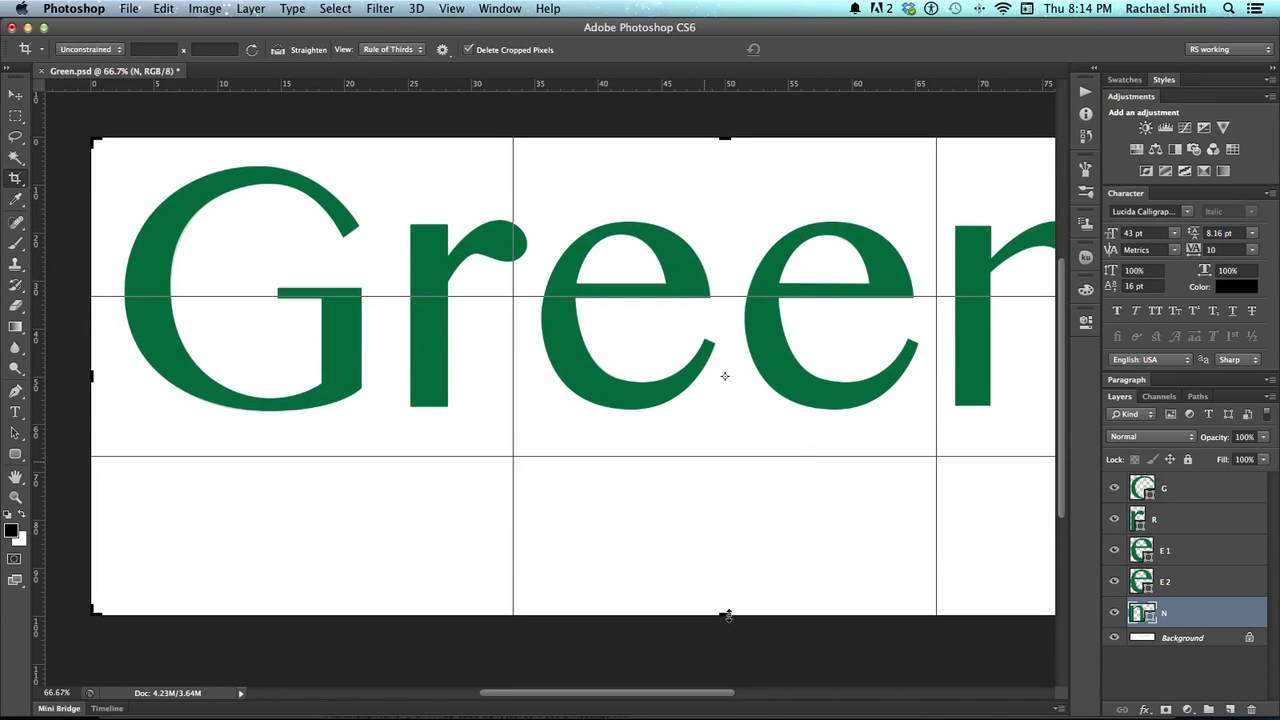
{"action": "key", "text": "Return"}
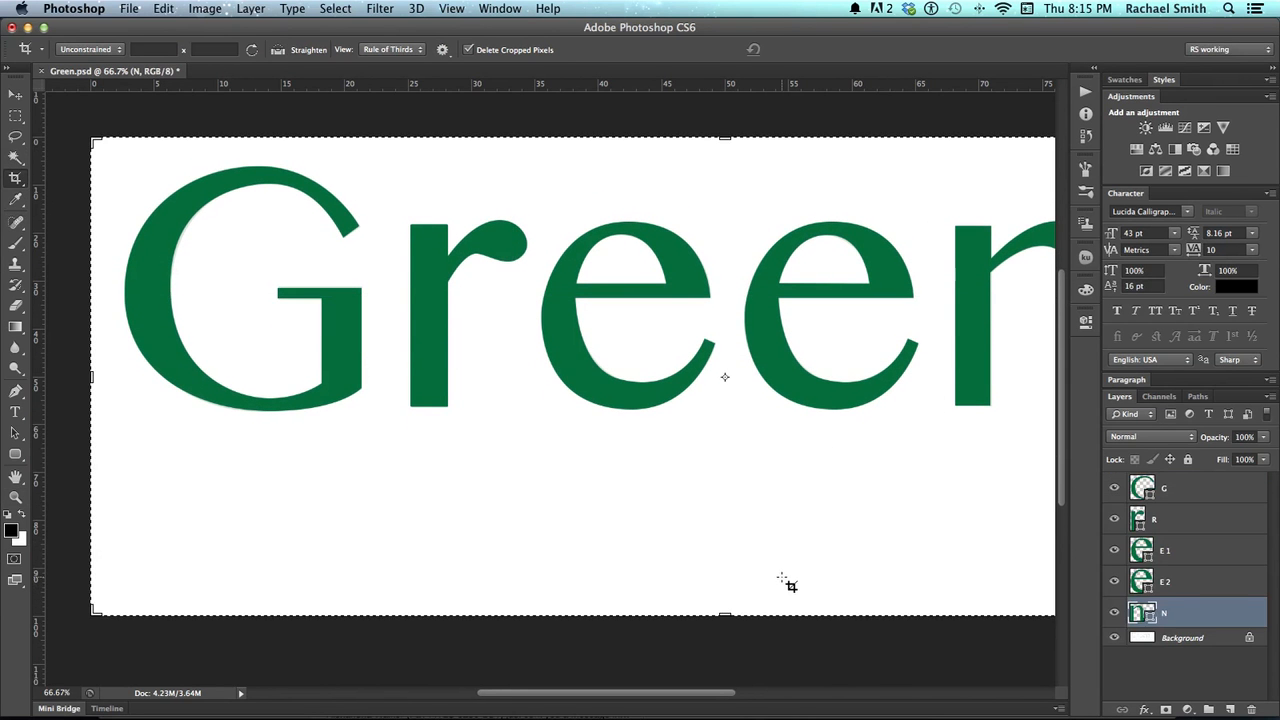
{"action": "key", "text": "v"}
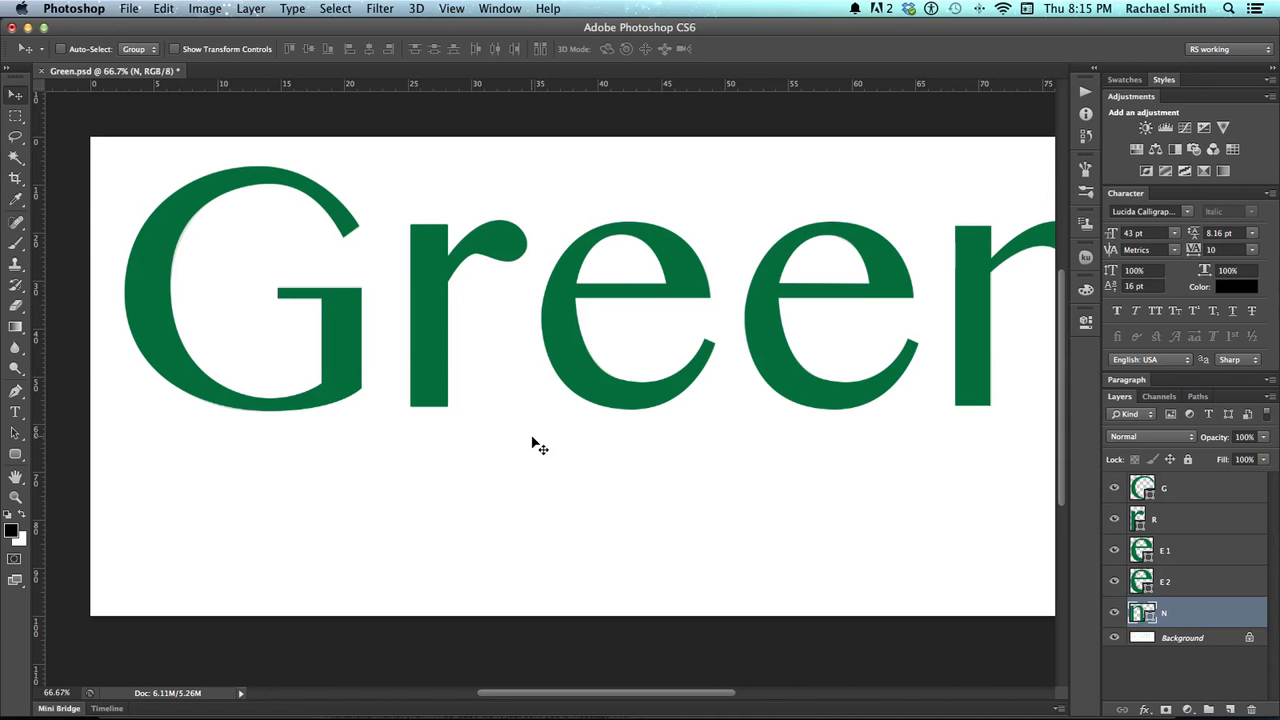
- Switch to Google Chrome and copy the clip-art tree with brown roots from the roots image search
{"action": "left_click_drag", "start_coordinate": [610, 367], "coordinate": [482, 355]}
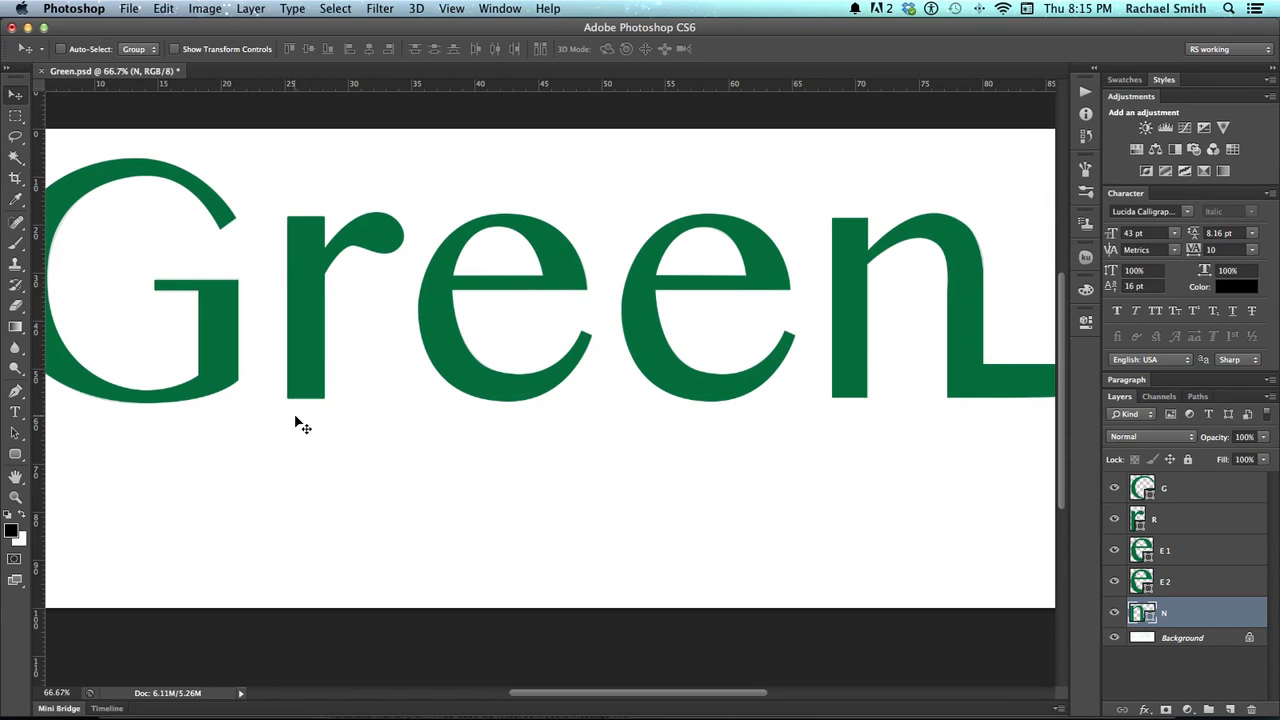
{"action": "left_click_drag", "start_coordinate": [314, 434], "coordinate": [399, 446]}
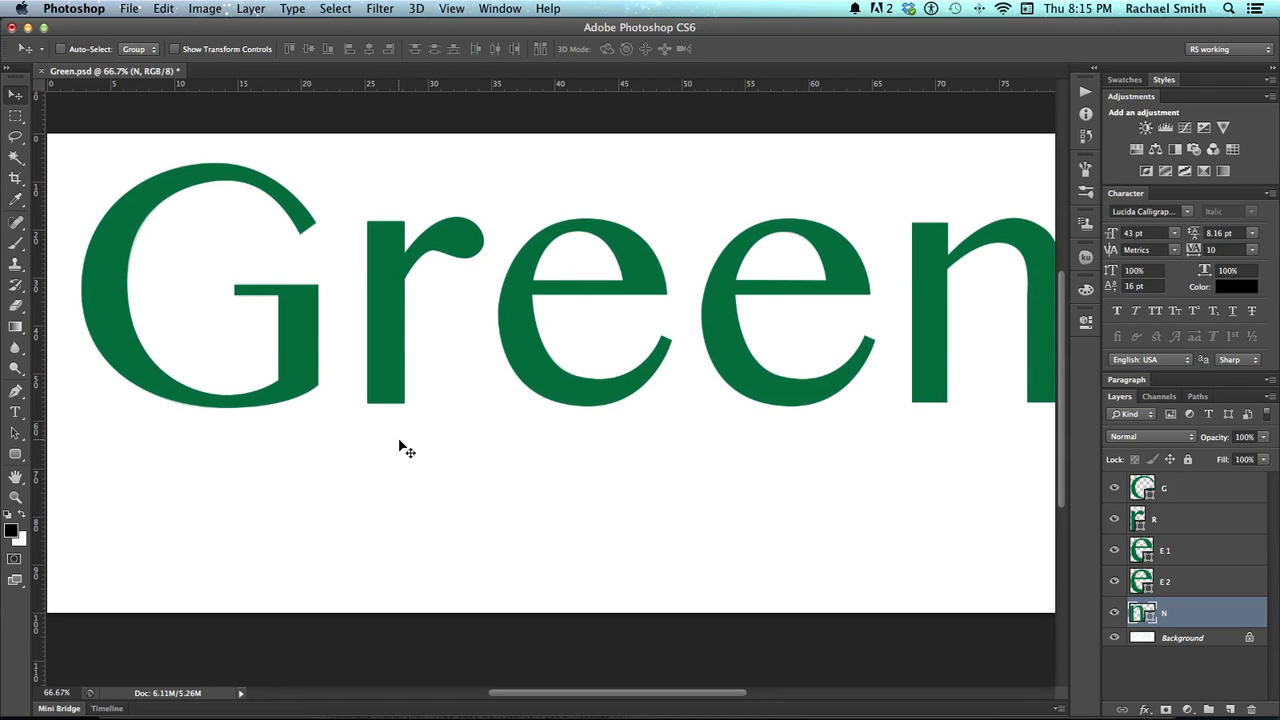
{"action": "key", "text": "super+Tab"}
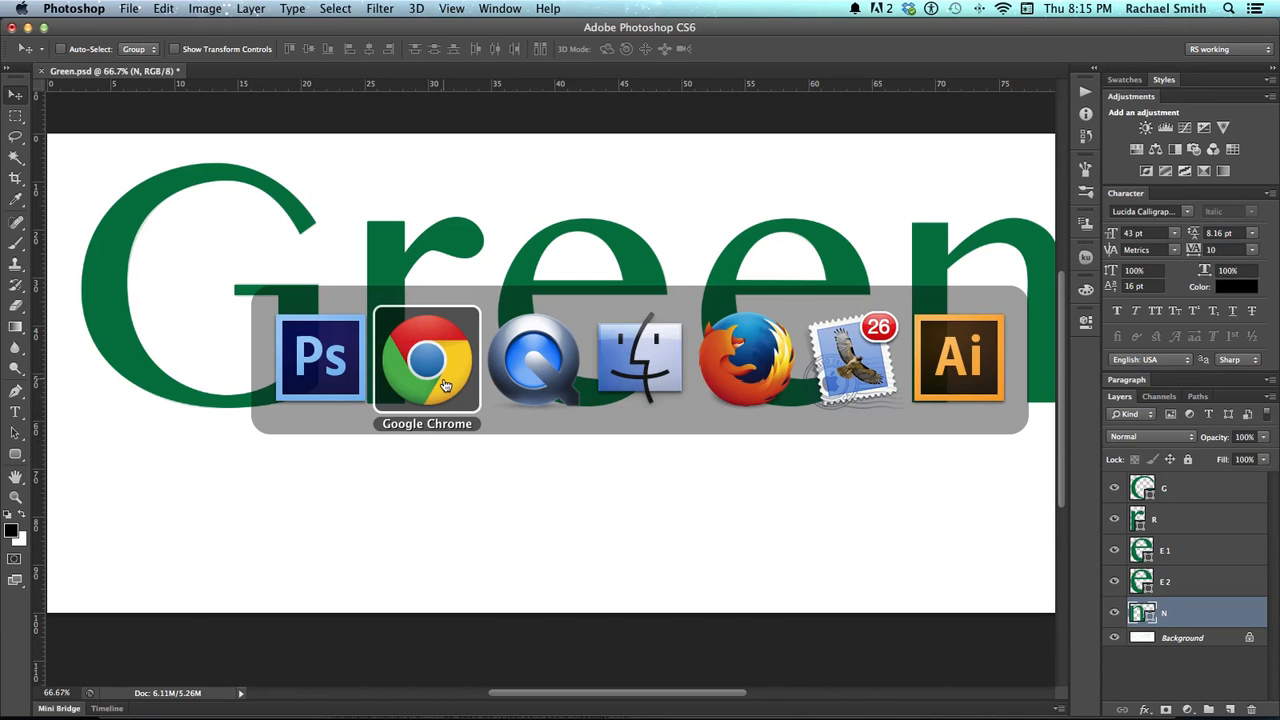
{"action": "left_click", "coordinate": [445, 385]}
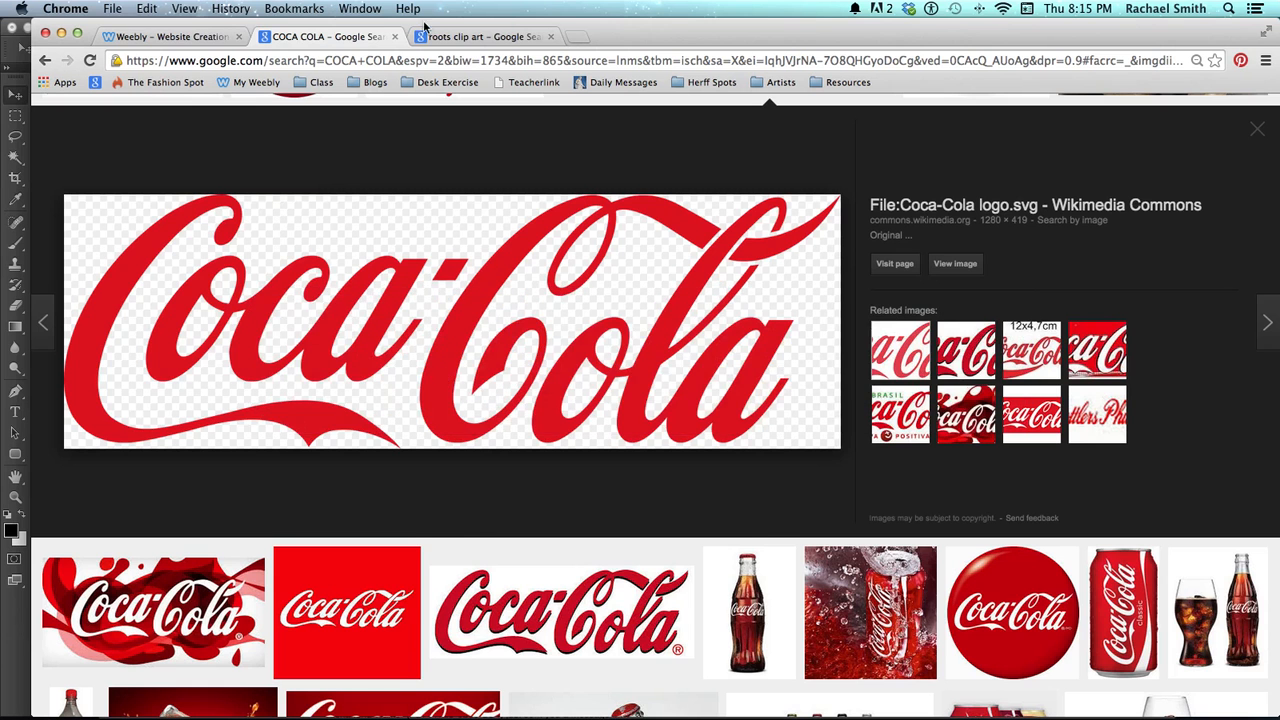
{"action": "left_click", "coordinate": [468, 38]}
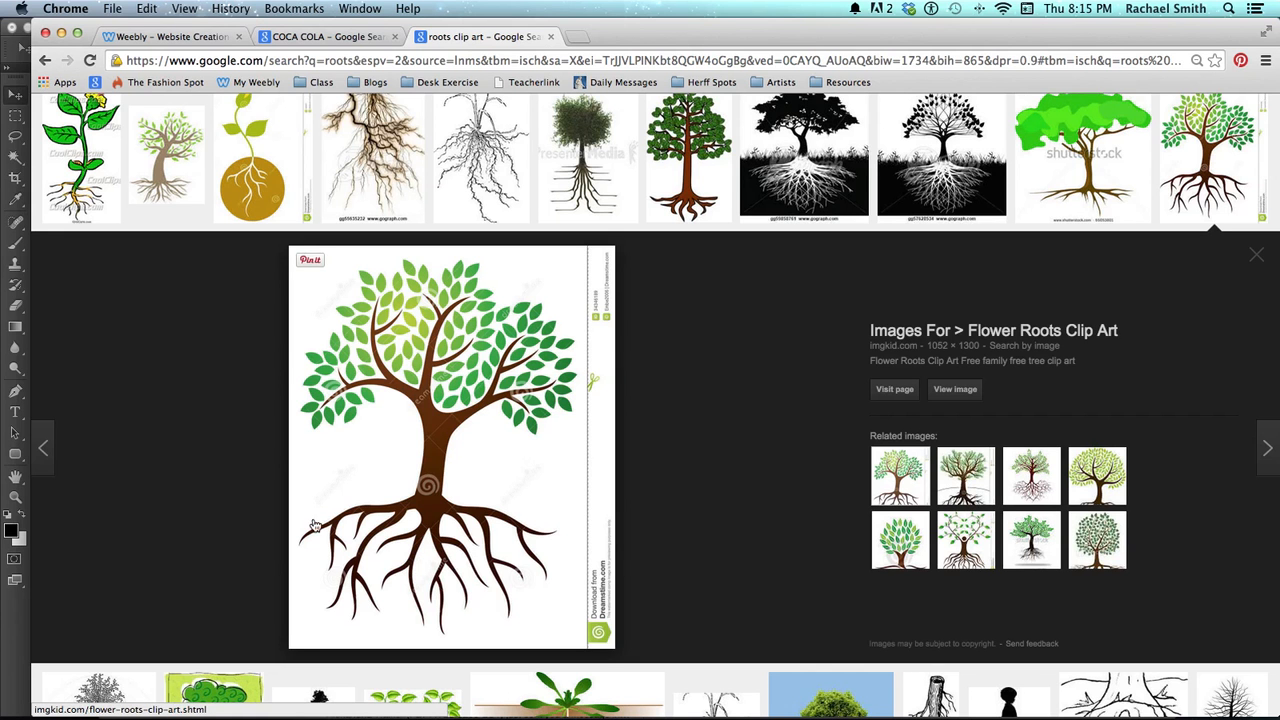
{"action": "right_click", "coordinate": [432, 455]}
{"action": "left_click", "coordinate": [497, 577]}
- Switch back to Photoshop and paste the copied tree image into the lettering document
{"action": "key", "text": "super+Tab"}
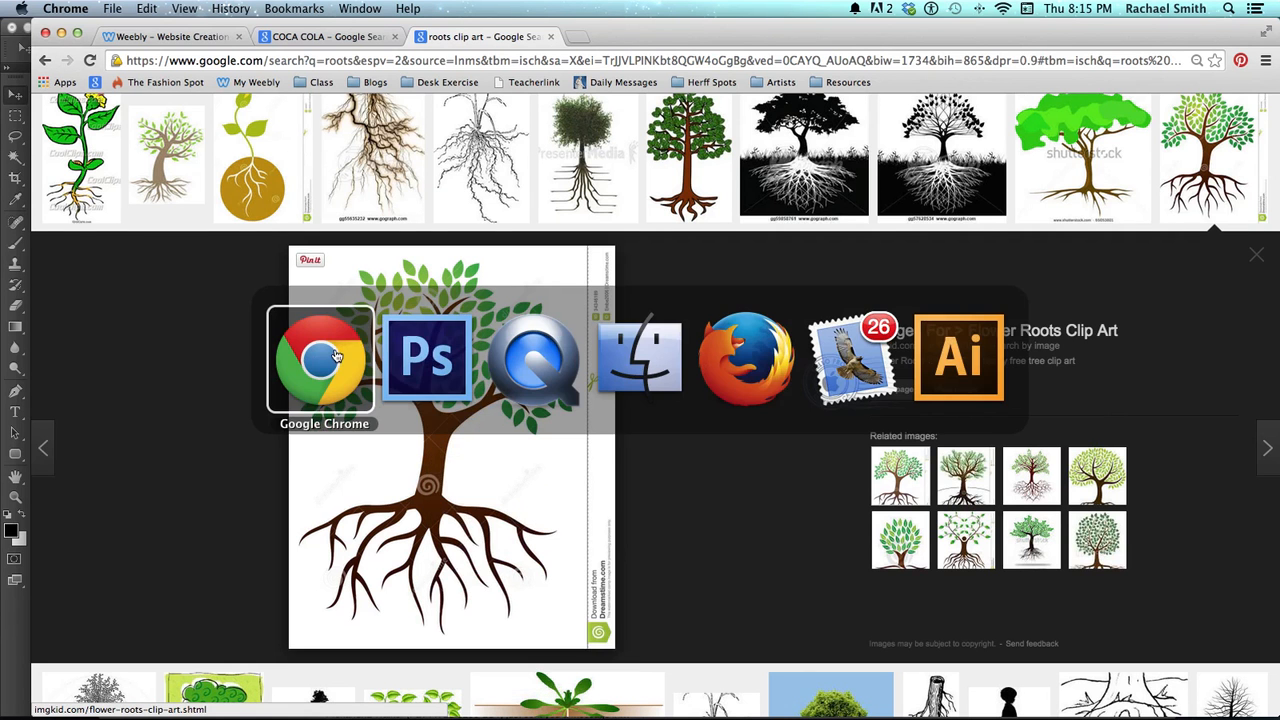
{"action": "key", "text": "super+Tab"}
{"action": "left_click", "coordinate": [418, 388]}
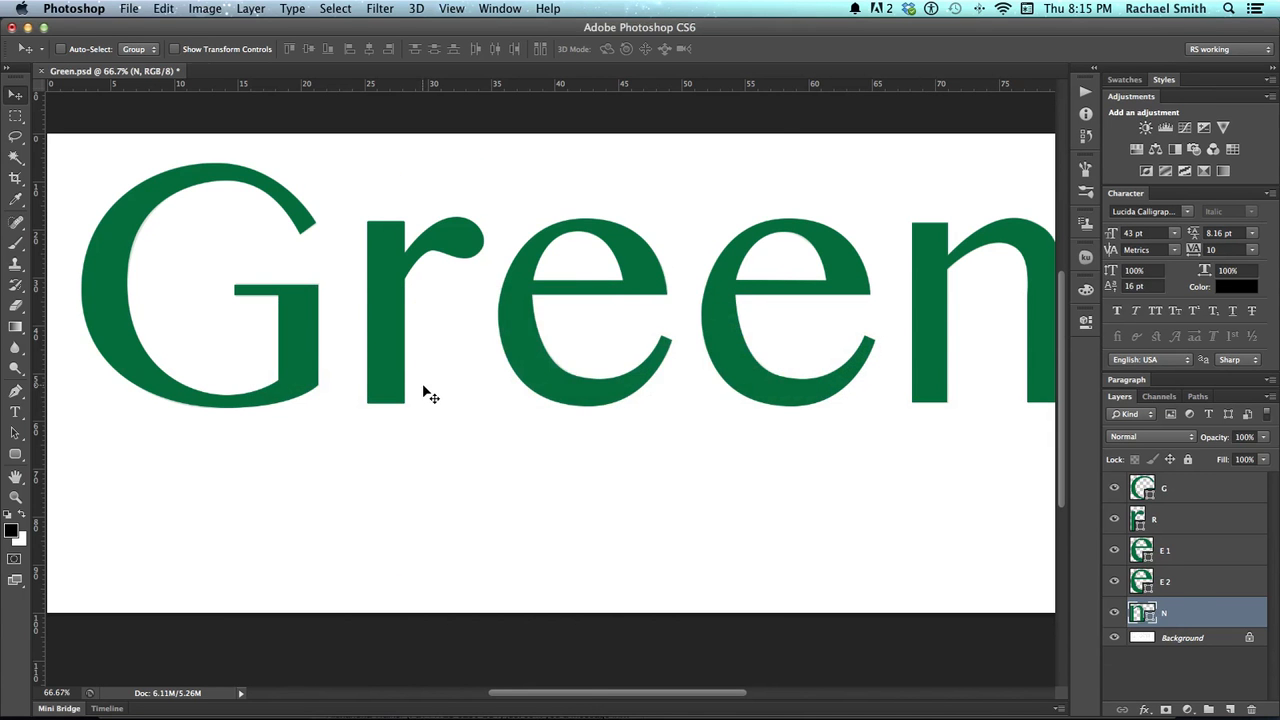
{"action": "key", "text": "super+v"}
- Scale the tree image to 85.70%, rotate it -6.42°, and position its roots directly beneath the r's stem
{"action": "left_click_drag", "start_coordinate": [524, 483], "coordinate": [404, 366]}
{"action": "key", "text": "super+t"}
{"action": "left_click_drag", "start_coordinate": [731, 455], "coordinate": [765, 405]}
{"action": "mouse_move", "coordinate": [648, 428]}
{"action": "left_mouse_down"}
{"action": "mouse_move", "coordinate": [619, 415]}
{"action": "mouse_move", "coordinate": [644, 421]}
{"action": "left_mouse_up"}
{"action": "left_click_drag", "start_coordinate": [738, 633], "coordinate": [651, 576]}
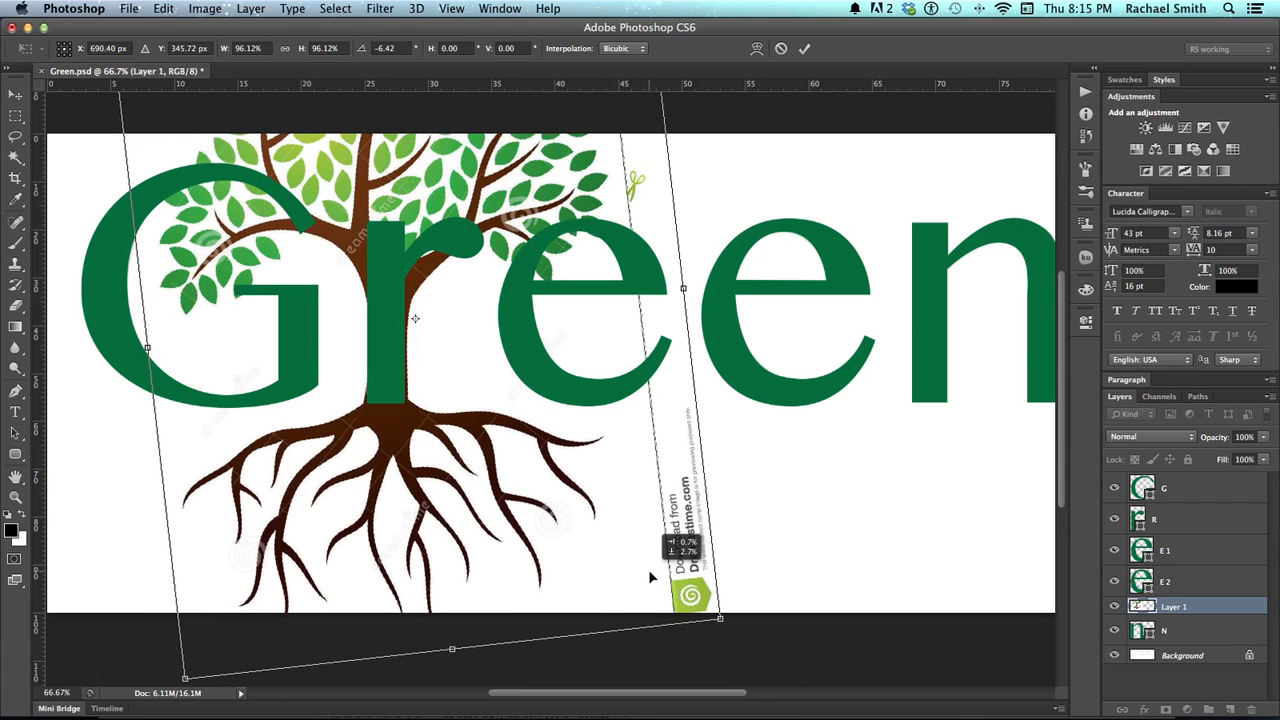
{"action": "left_click_drag", "start_coordinate": [720, 616], "coordinate": [699, 602]}
{"action": "left_click_drag", "start_coordinate": [611, 548], "coordinate": [616, 560]}
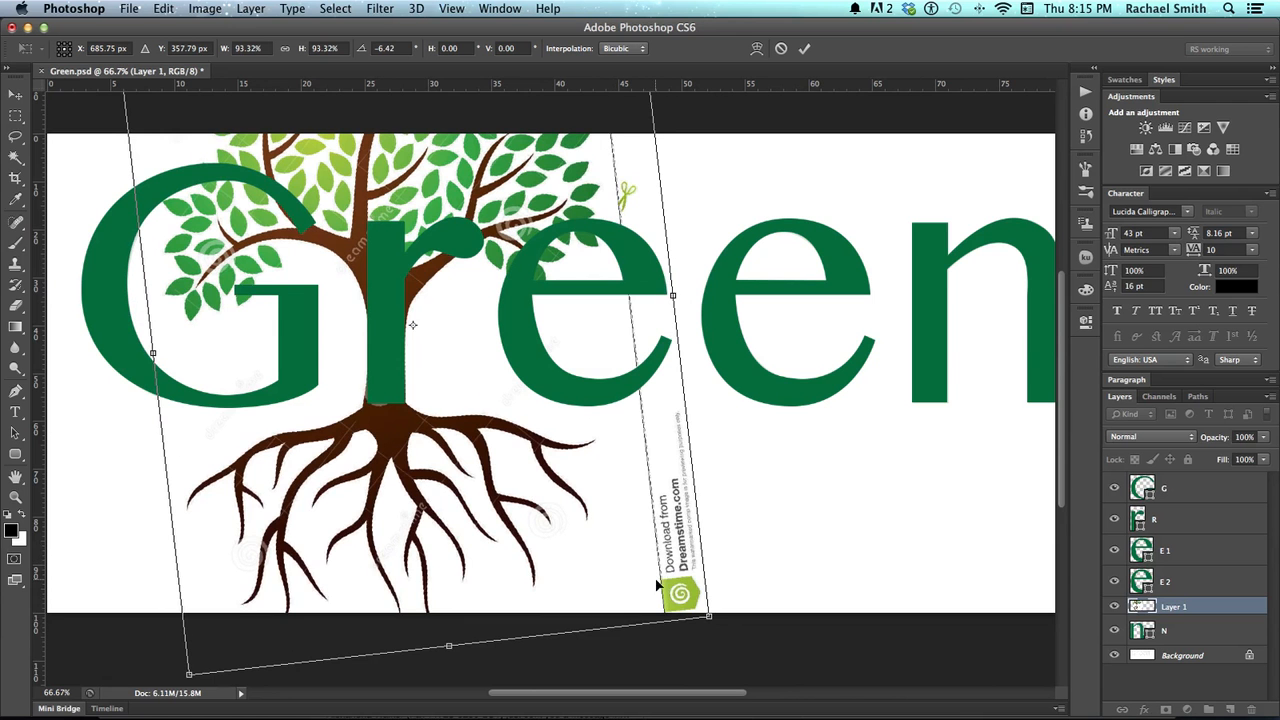
{"action": "left_click_drag", "start_coordinate": [708, 616], "coordinate": [693, 601]}
{"action": "left_click_drag", "start_coordinate": [604, 546], "coordinate": [606, 552]}
{"action": "left_click_drag", "start_coordinate": [700, 608], "coordinate": [569, 472]}
{"action": "left_click_drag", "start_coordinate": [701, 602], "coordinate": [576, 504]}
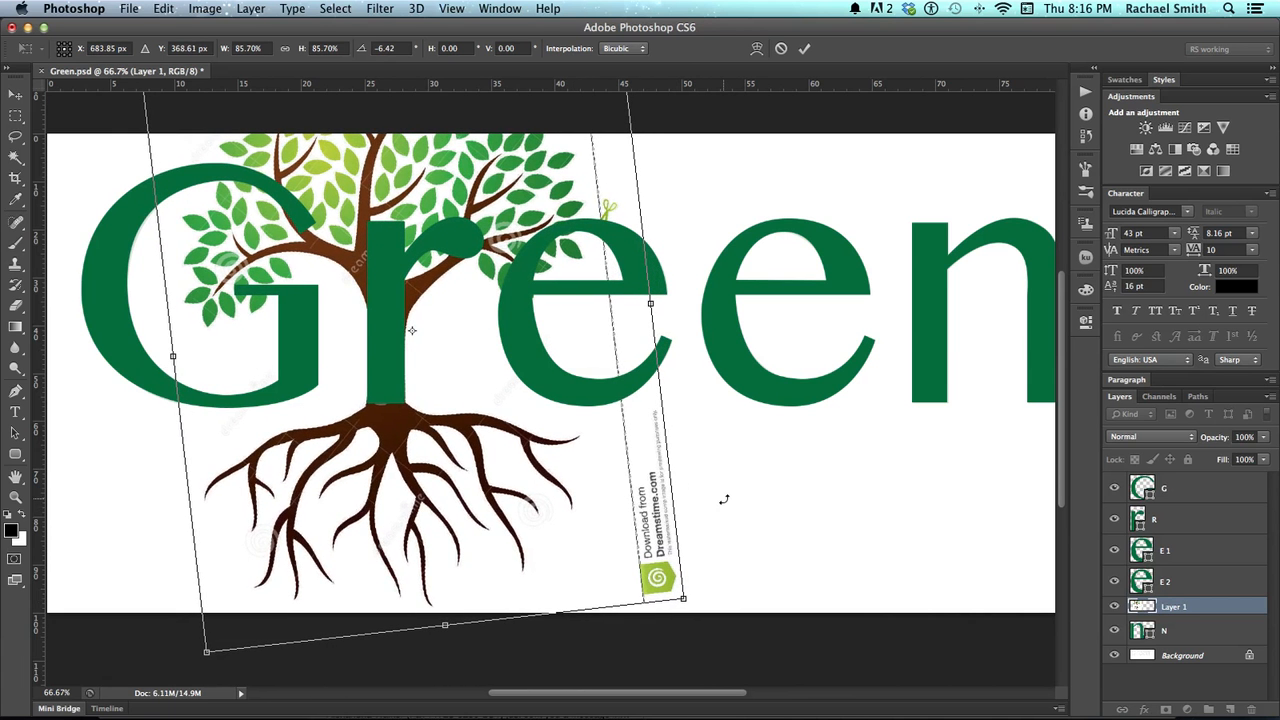
{"action": "key", "text": "Return"}
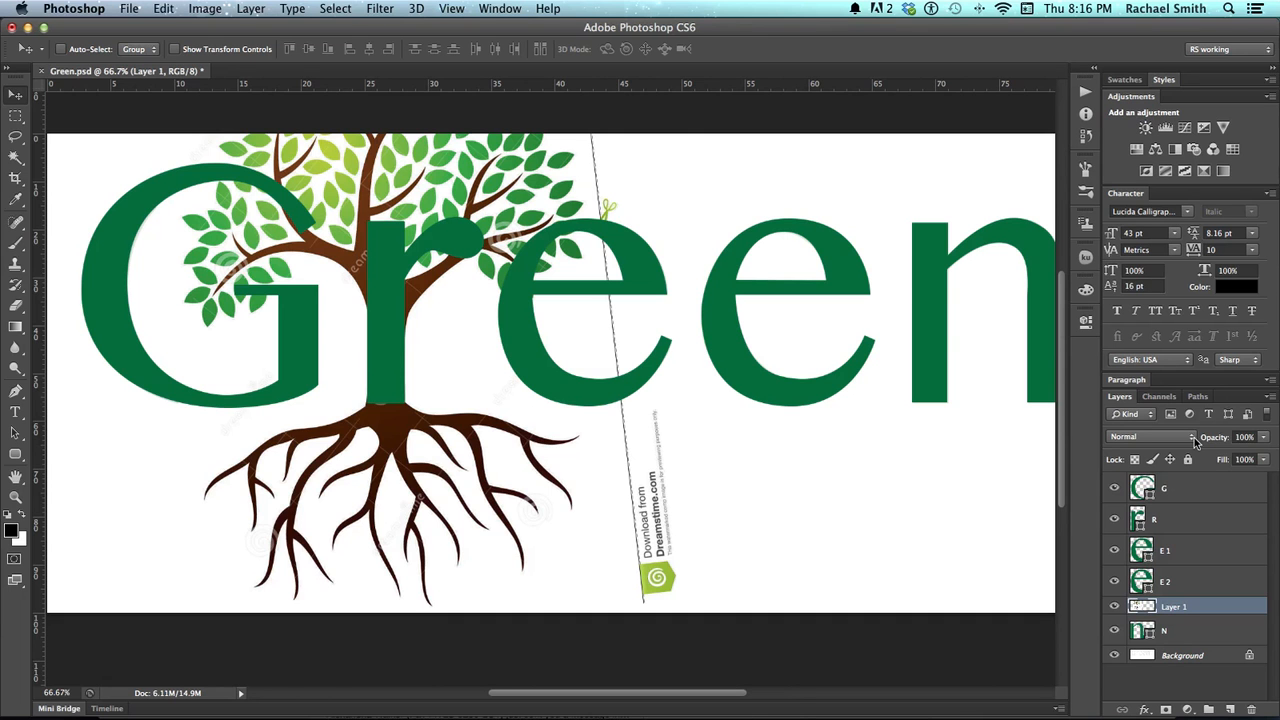
- Lower the opacity of the tree image layer to 16% as a faint tracing reference
{"action": "left_click_drag", "start_coordinate": [1264, 440], "coordinate": [1203, 457]}
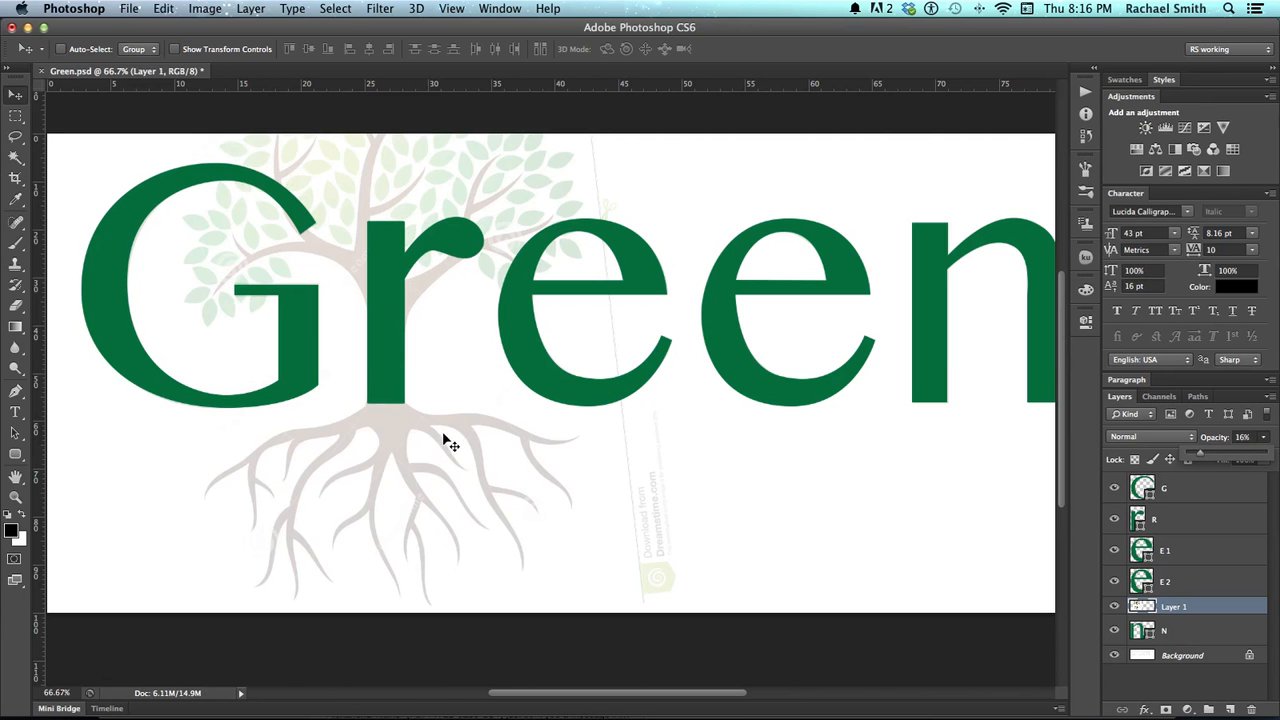
{"action": "key", "text": "z"}
{"action": "left_click", "coordinate": [380, 428]}
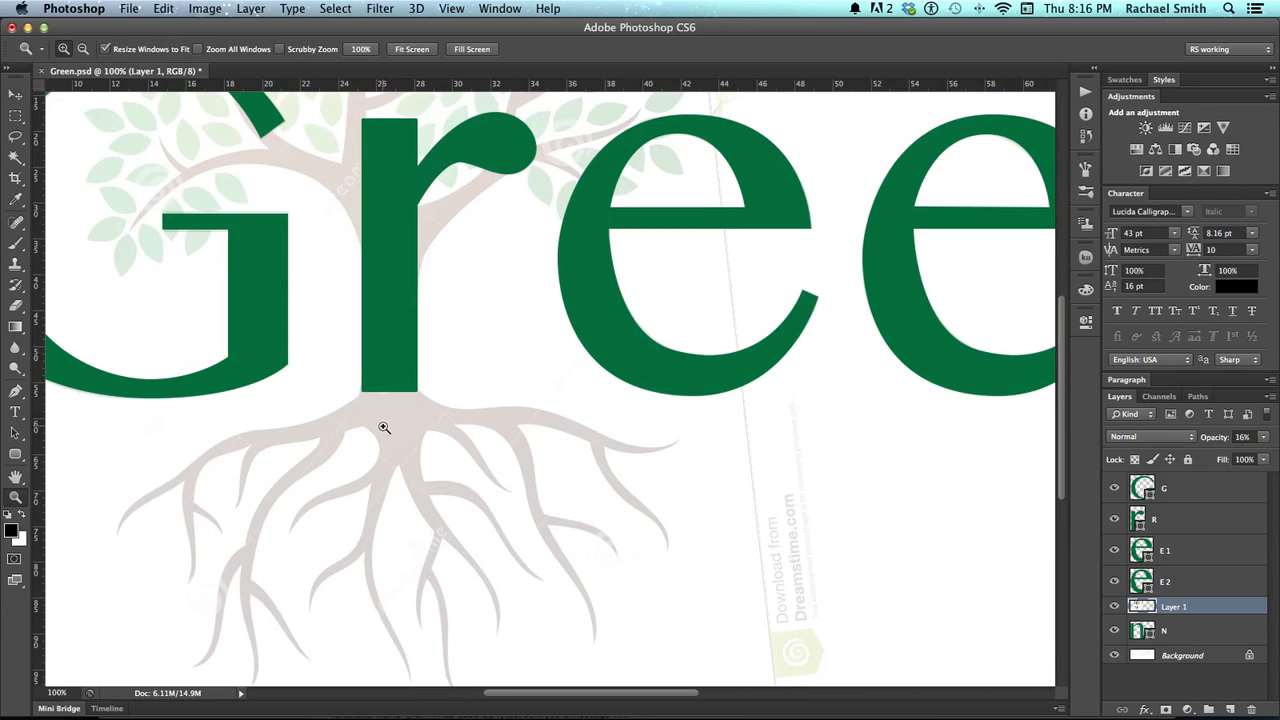
{"action": "left_click_drag", "start_coordinate": [387, 370], "coordinate": [441, 381]}
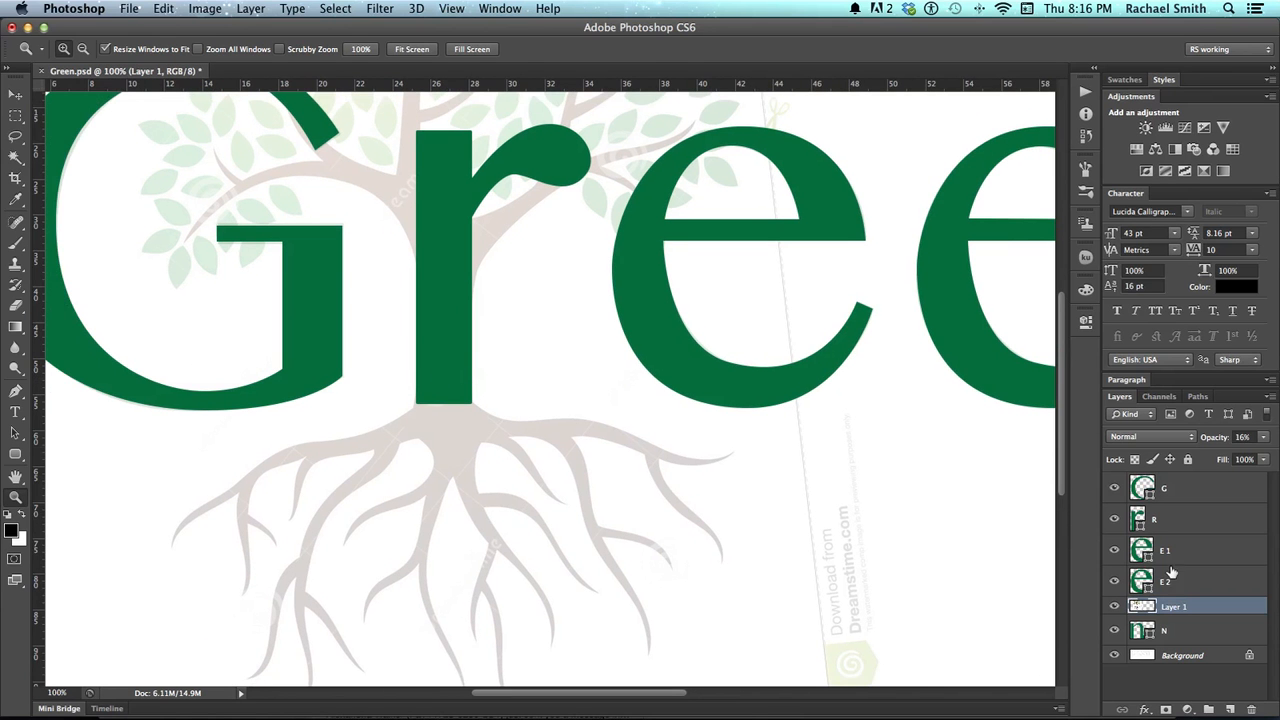
- Select the r shape and set its fill to none, leaving only the green outline
{"action": "key", "text": "p"}
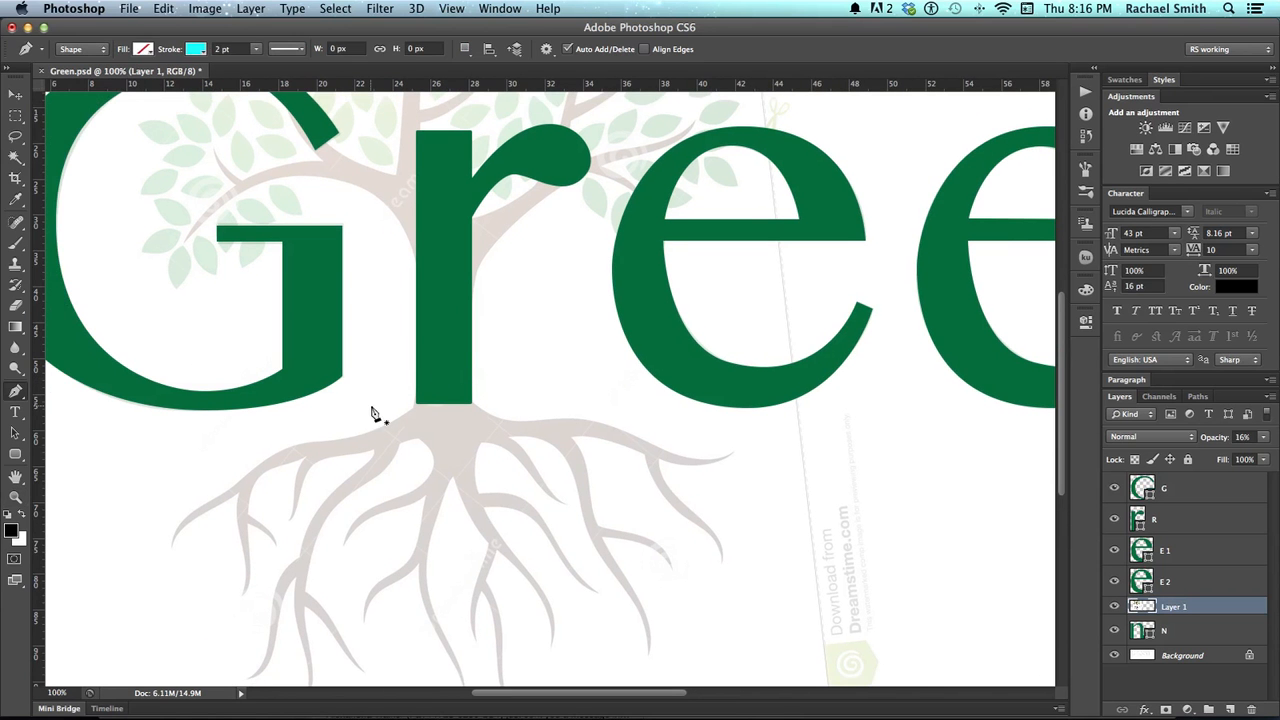
{"action": "left_click", "coordinate": [450, 358], "text": "ctrl"}
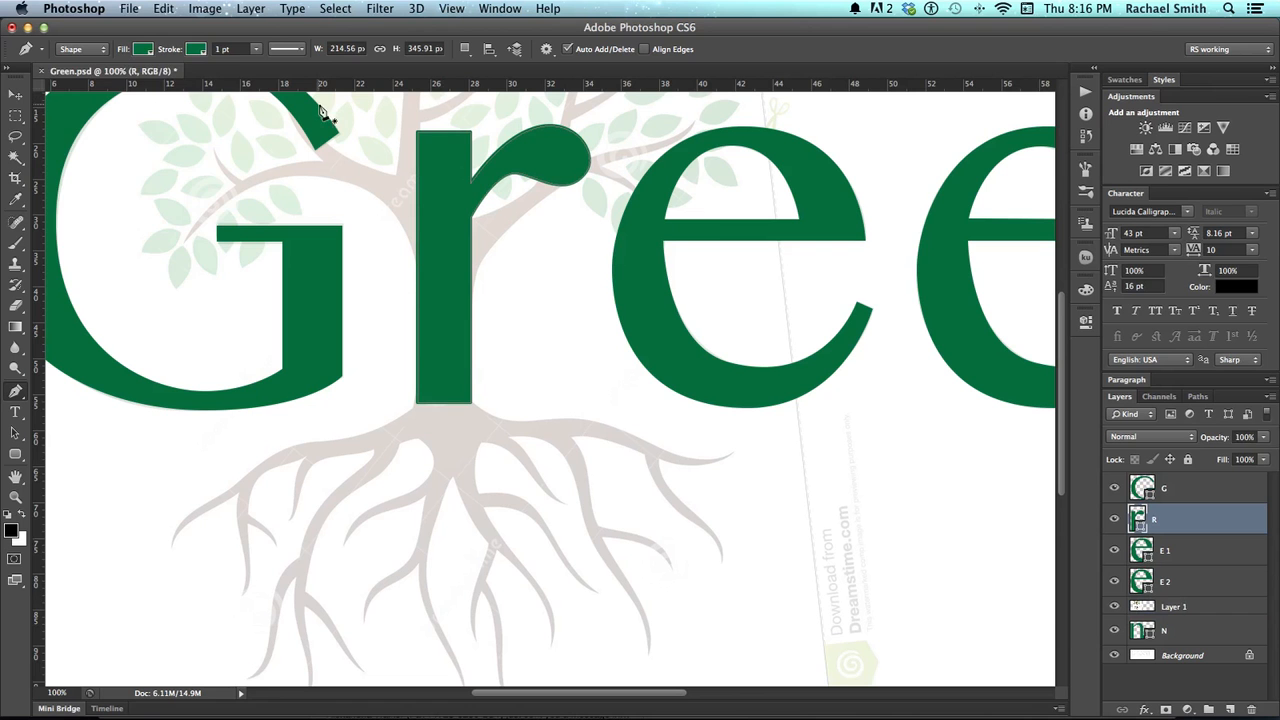
{"action": "left_click", "coordinate": [143, 49]}
{"action": "left_click", "coordinate": [78, 82]}
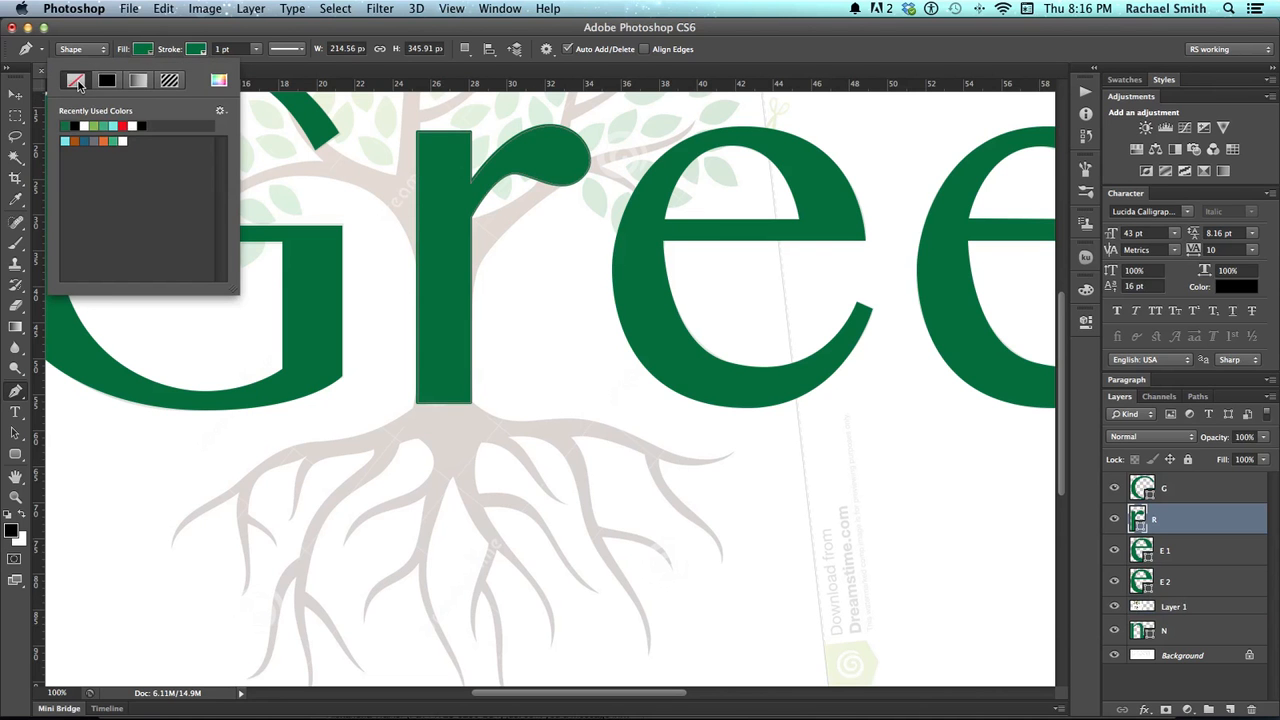
{"action": "left_click", "coordinate": [525, 363]}
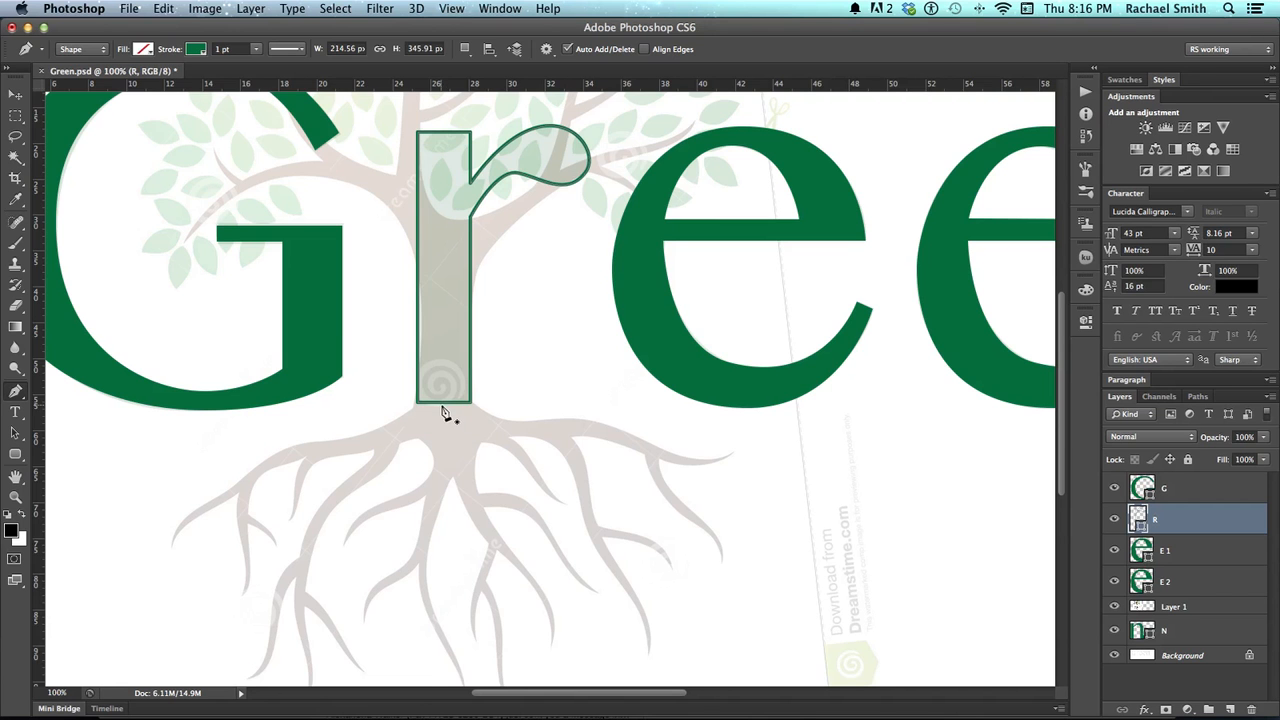
{"action": "key", "text": "z"}
{"action": "left_click", "coordinate": [447, 409]}
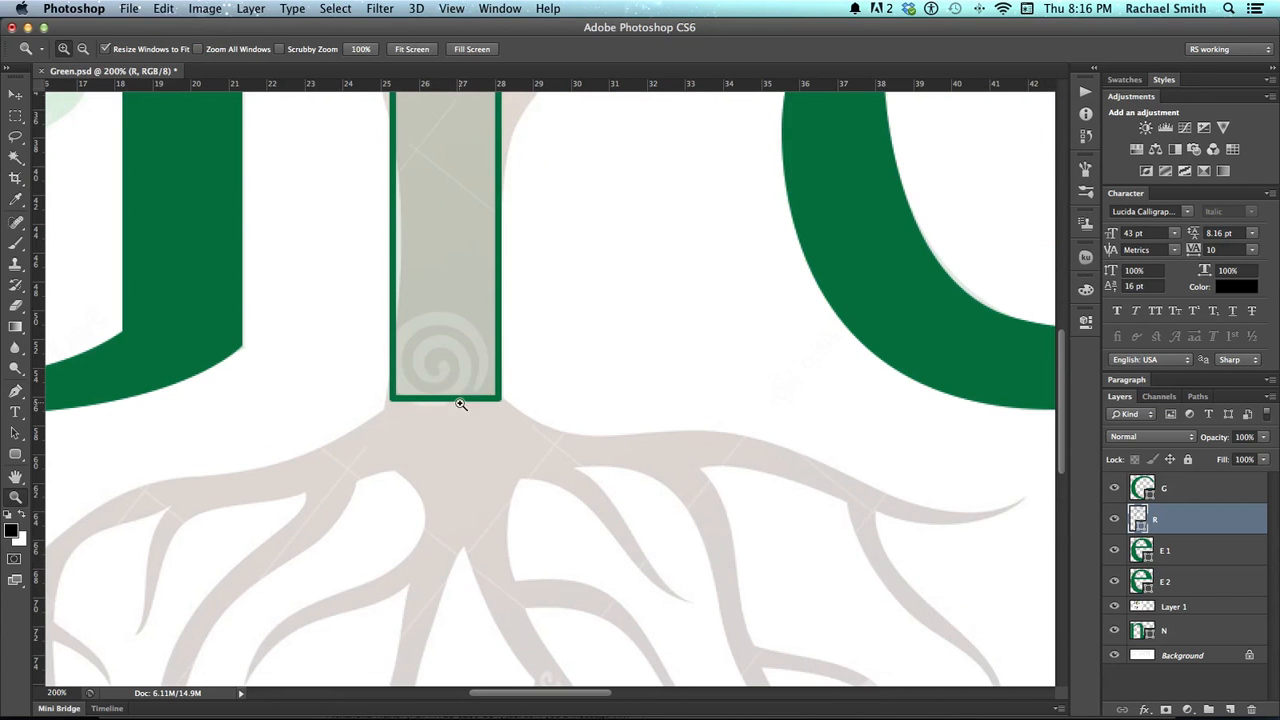
- Open the r outline at its base by adding an anchor point midway along the bottom edge and deleting it
{"action": "key", "text": "p"}
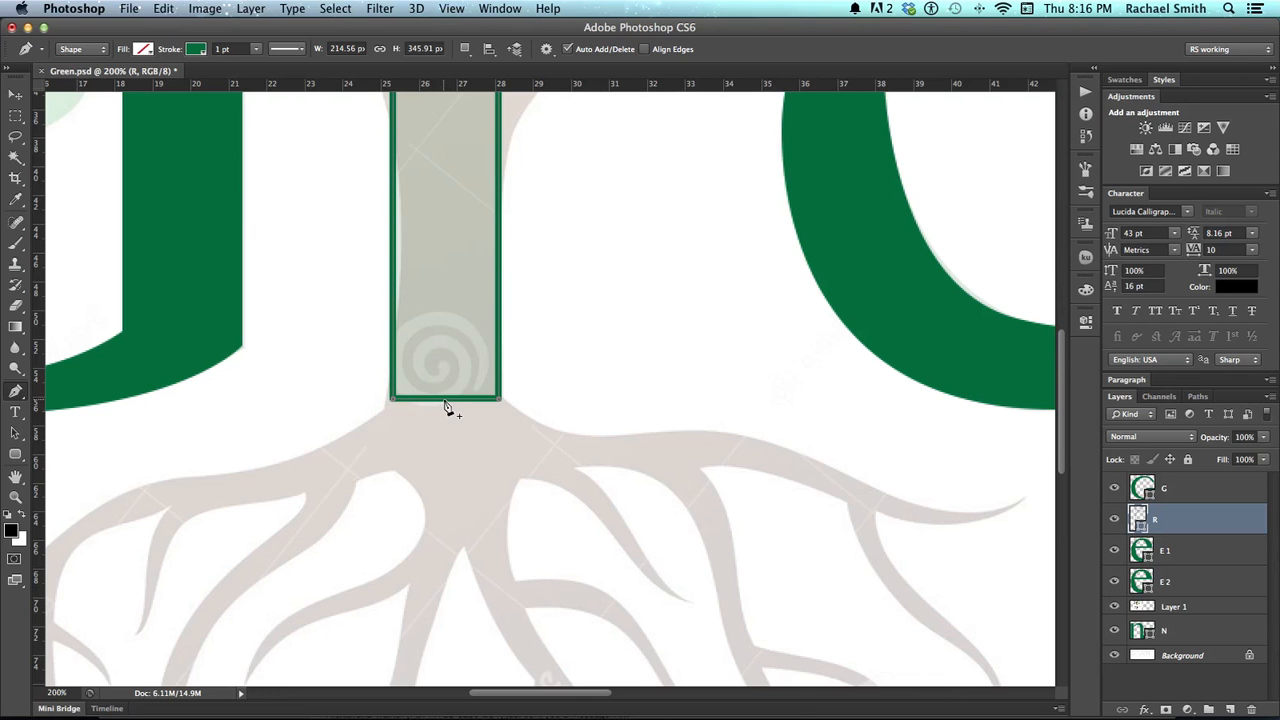
{"action": "left_click", "coordinate": [445, 400]}
{"action": "key", "text": "Delete"}
- Extend the path from the stem's lower-left corner with a curved Pen segment along the upper edge of the left root
{"action": "left_click_drag", "start_coordinate": [480, 409], "coordinate": [649, 337]}
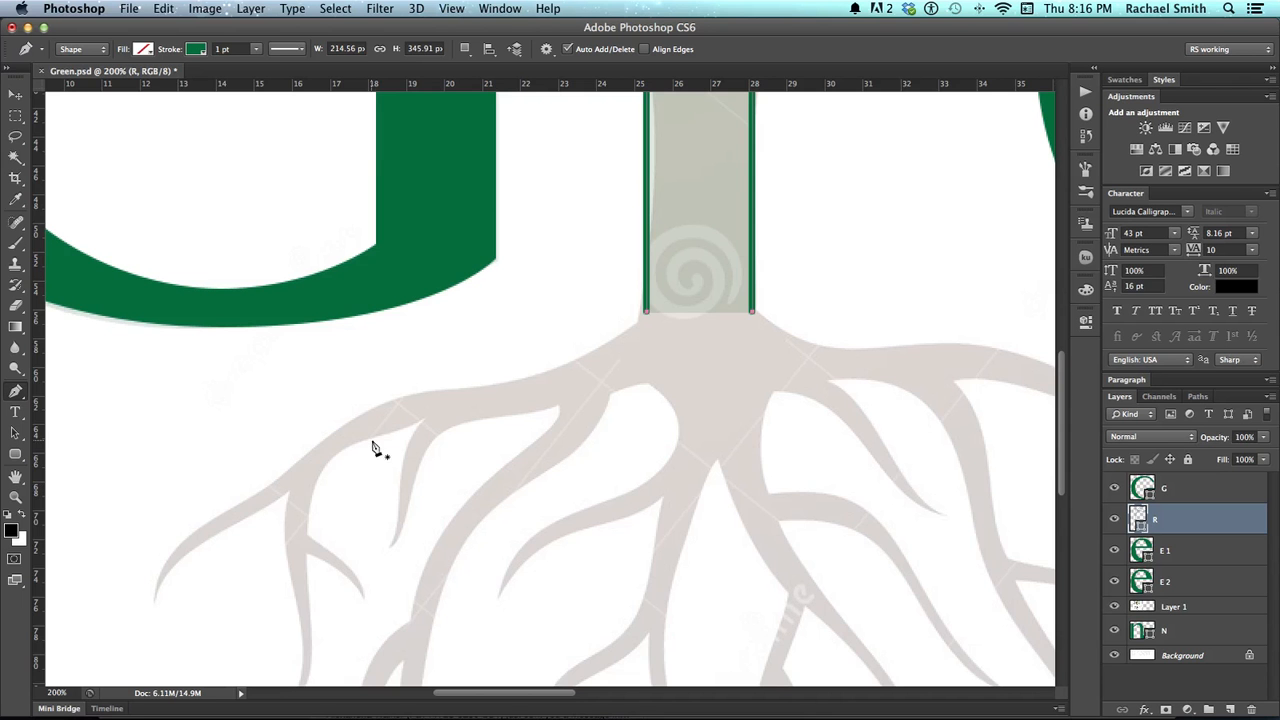
{"action": "left_click_drag", "start_coordinate": [626, 403], "coordinate": [450, 420]}
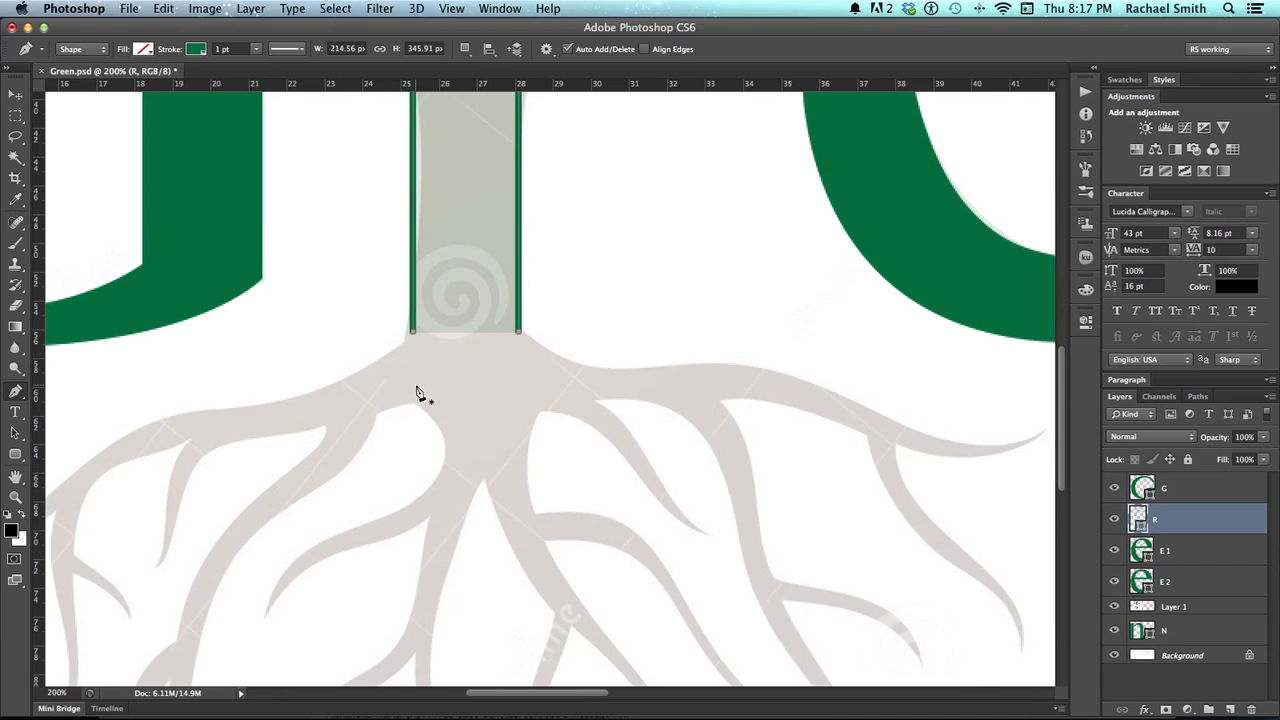
{"action": "scroll", "coordinate": [390, 380], "scroll_direction": "left", "scroll_amount": 3}
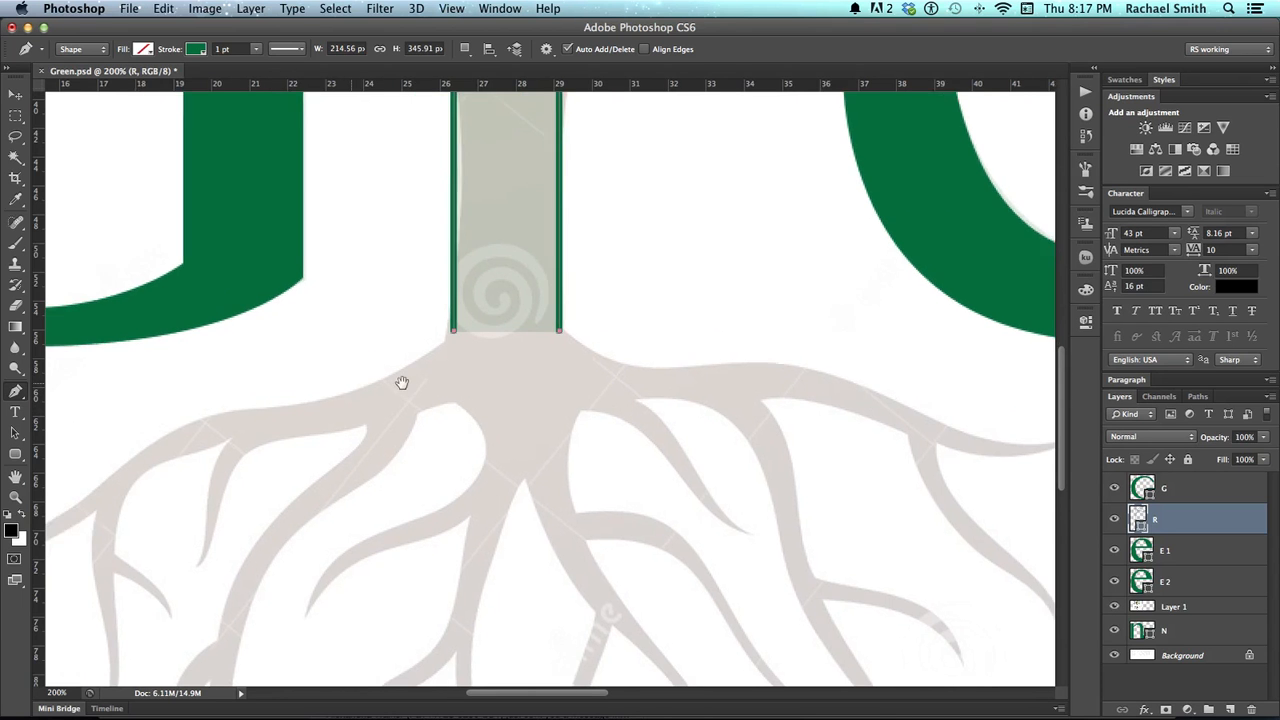
{"action": "left_click_drag", "start_coordinate": [414, 388], "coordinate": [466, 374]}
{"action": "key", "text": "ctrl+z"}
{"action": "left_click", "coordinate": [527, 319]}
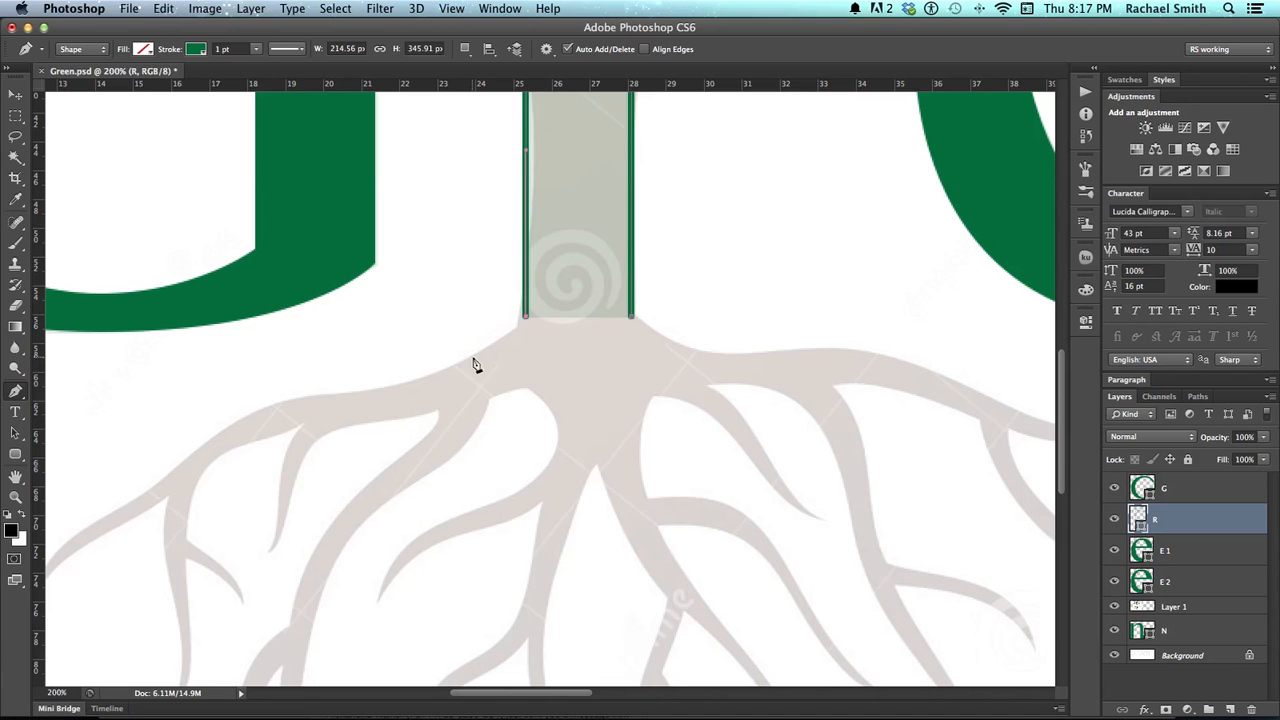
{"action": "mouse_move", "coordinate": [433, 374]}
{"action": "left_mouse_down"}
{"action": "mouse_move", "coordinate": [371, 391]}
{"action": "mouse_move", "coordinate": [496, 378]}
{"action": "left_mouse_up"}
{"action": "key", "text": "space"}
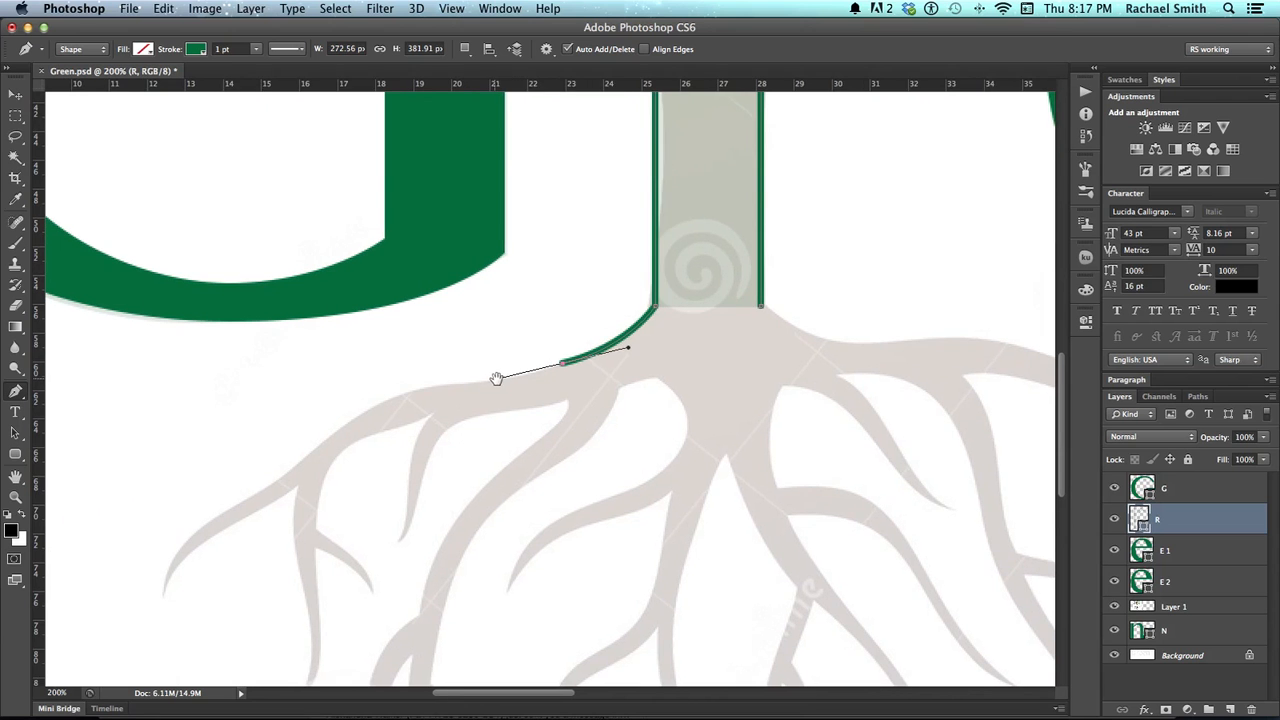
- Trace the outermost left root and its downward branch with the Freeform Pen, continuing from the curved segment
{"action": "left_click", "coordinate": [15, 392]}
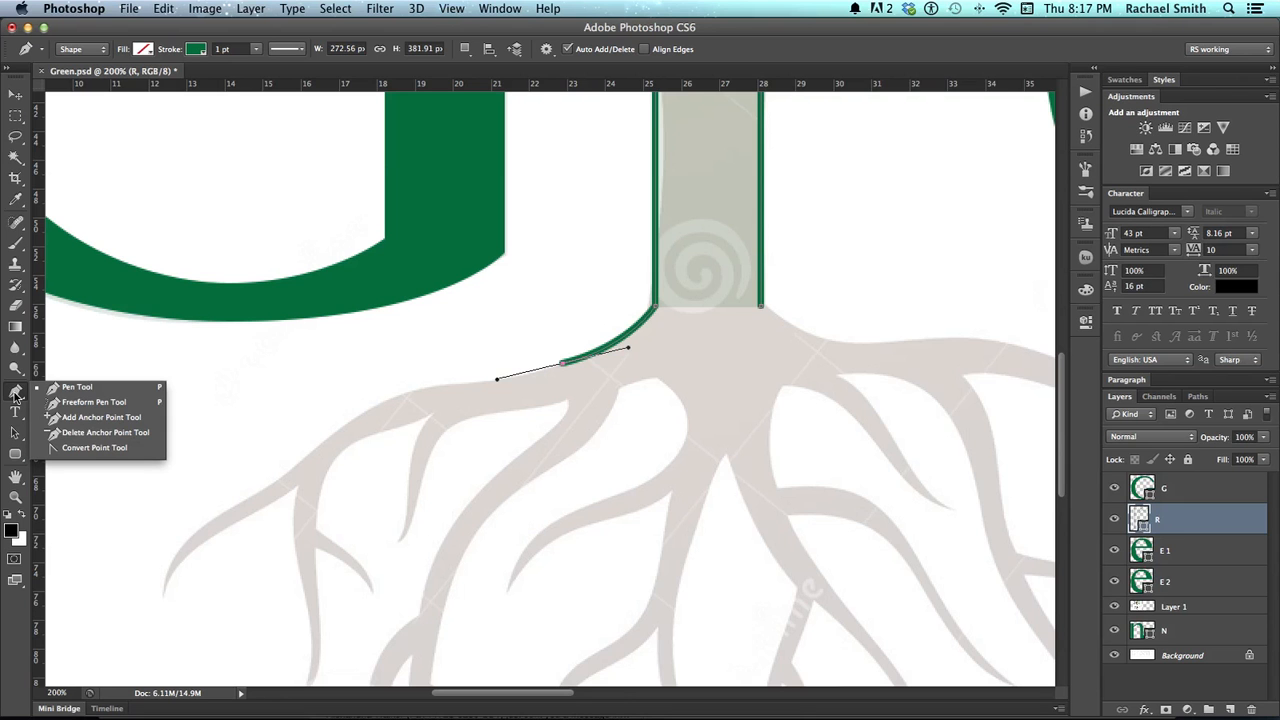
{"action": "left_click", "coordinate": [102, 406]}
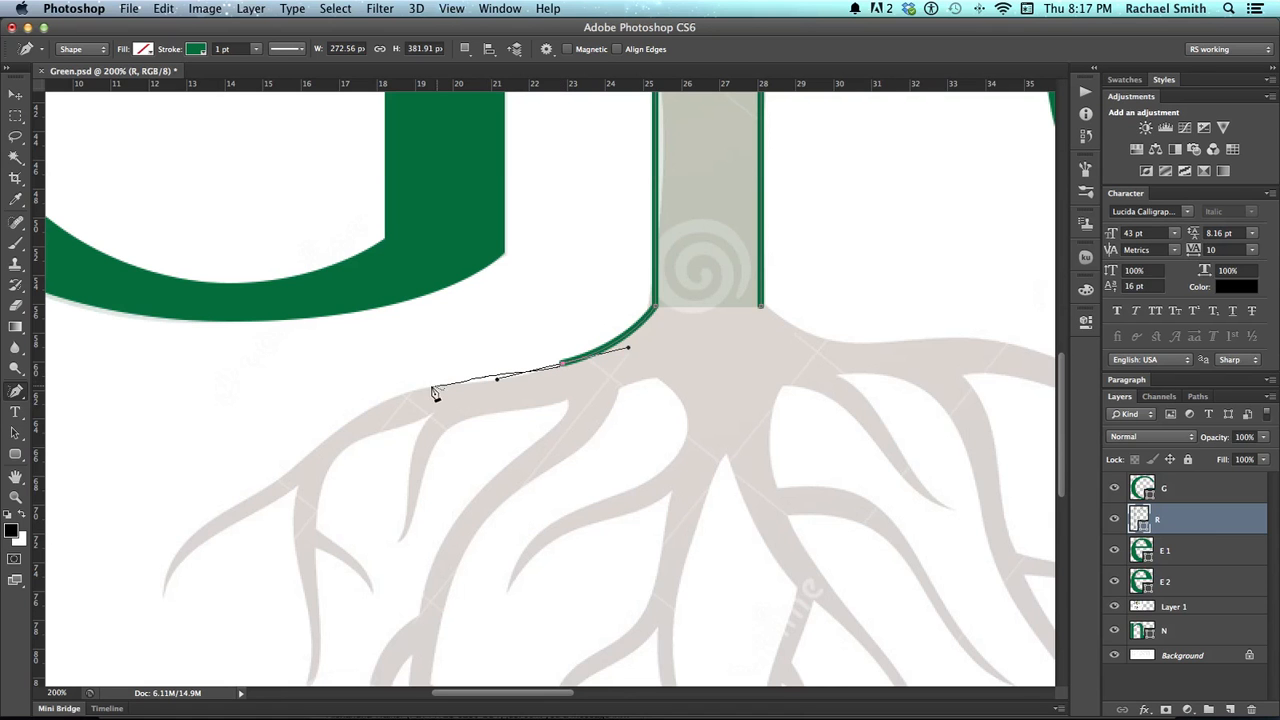
{"action": "left_click", "coordinate": [341, 429]}
{"action": "left_click", "coordinate": [164, 590]}
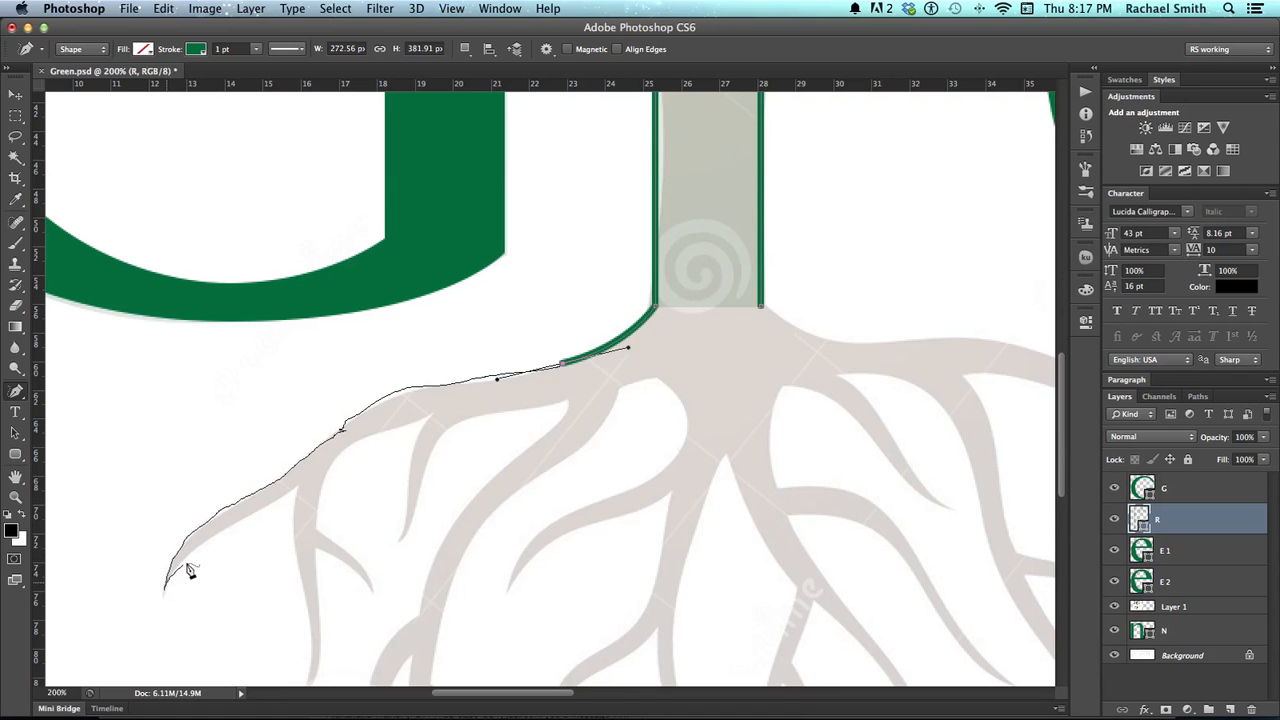
{"action": "left_click", "coordinate": [298, 491]}
{"action": "left_click", "coordinate": [308, 678]}
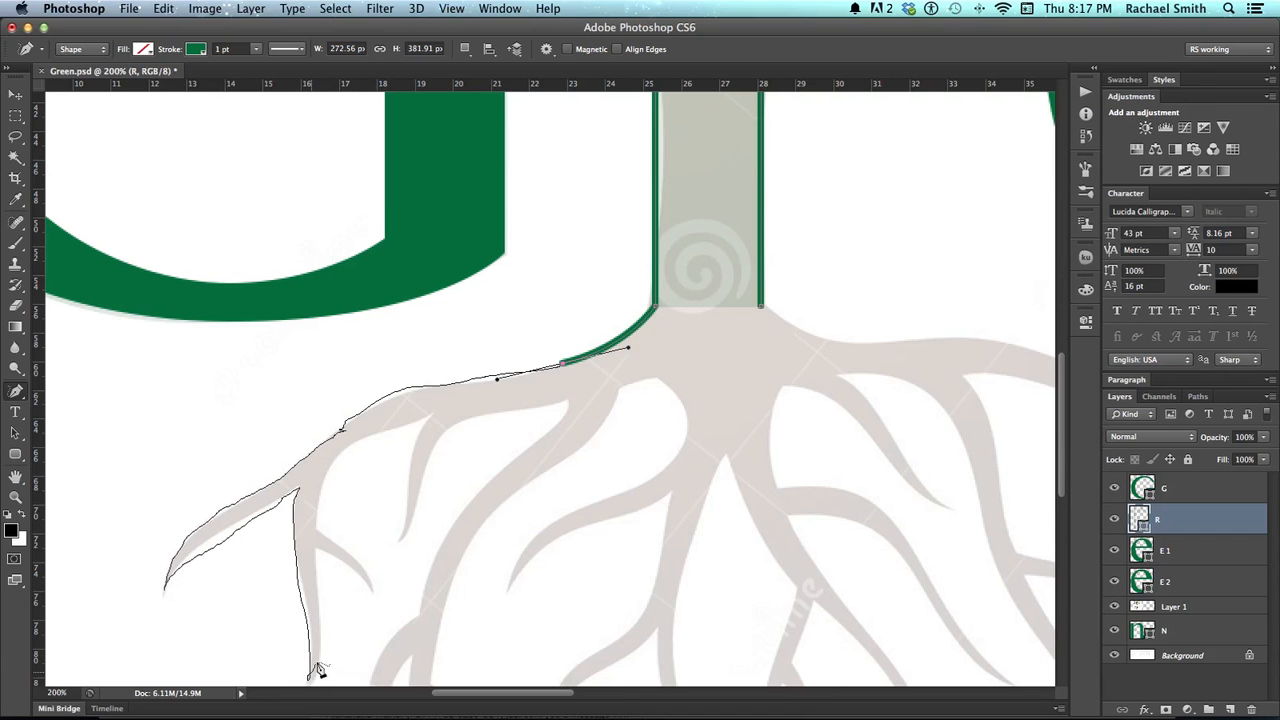
{"action": "left_click", "coordinate": [315, 541]}
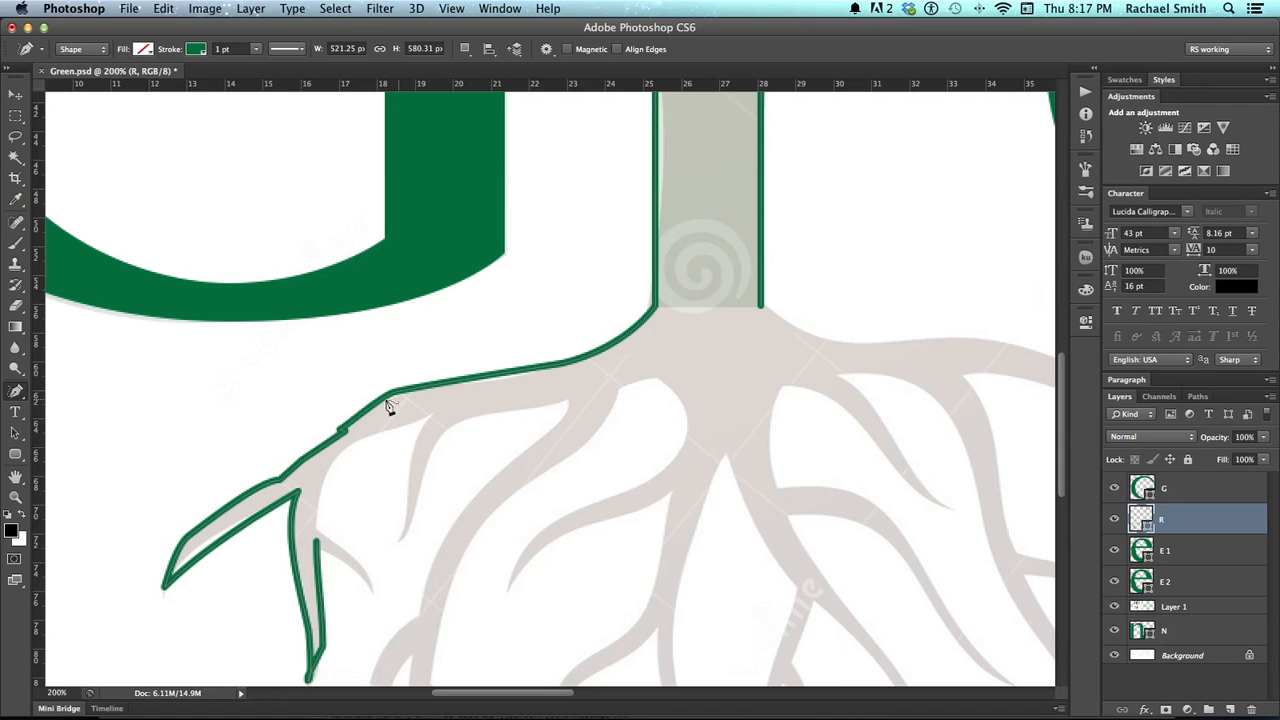
- Delete the stray anchor points at the kink in the left root's upper edge
{"action": "key", "text": "z"}
{"action": "left_click", "coordinate": [348, 437]}
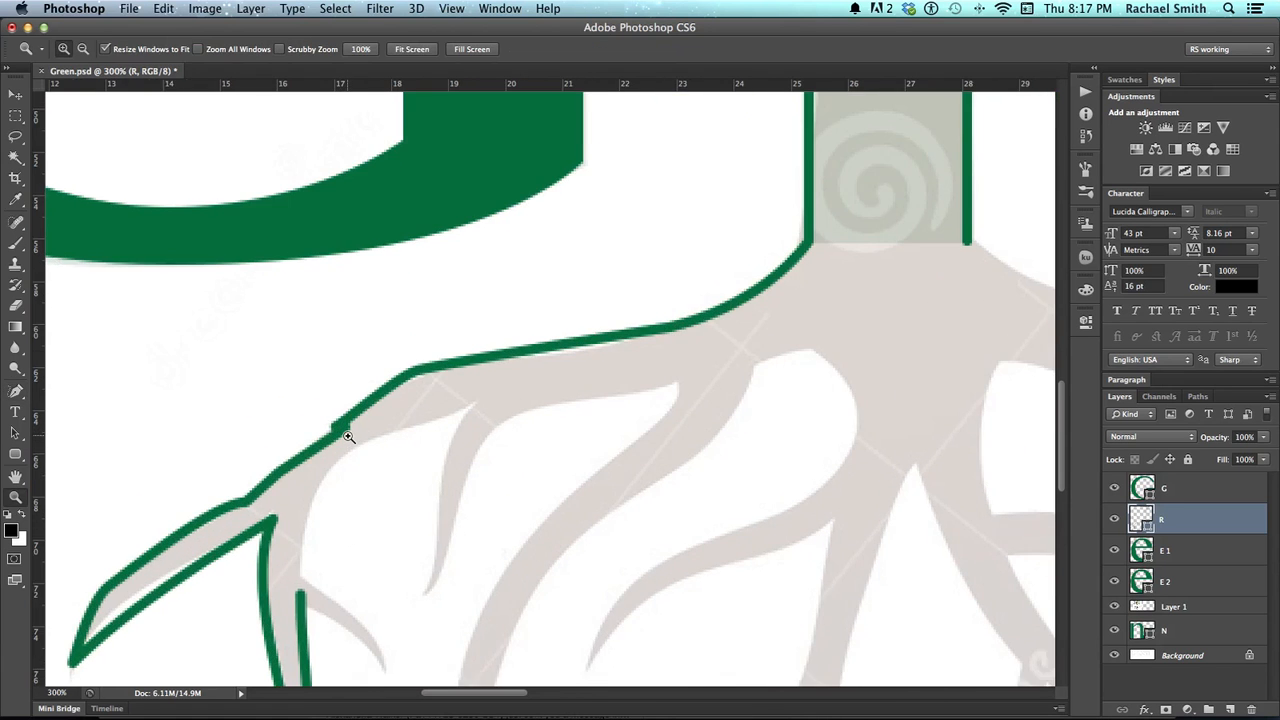
{"action": "left_click", "coordinate": [348, 437]}
{"action": "key", "text": "p"}
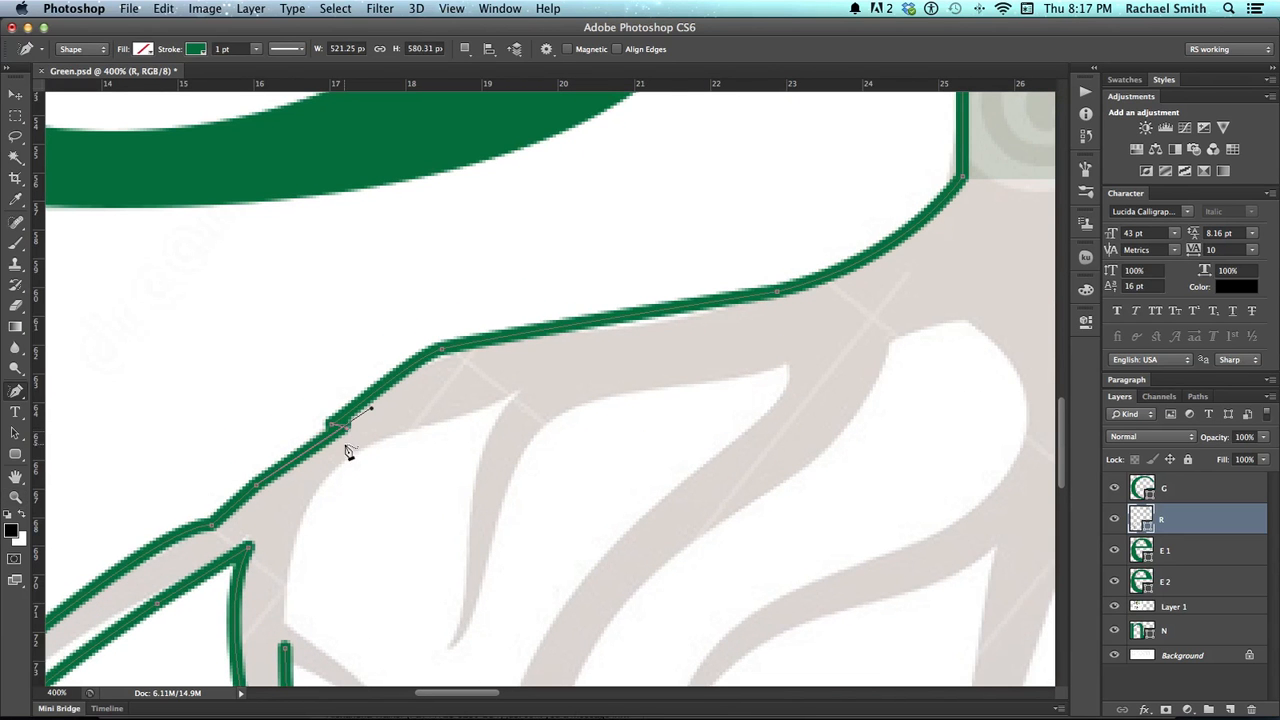
{"action": "left_click", "coordinate": [333, 425]}
{"action": "left_click", "coordinate": [346, 429]}
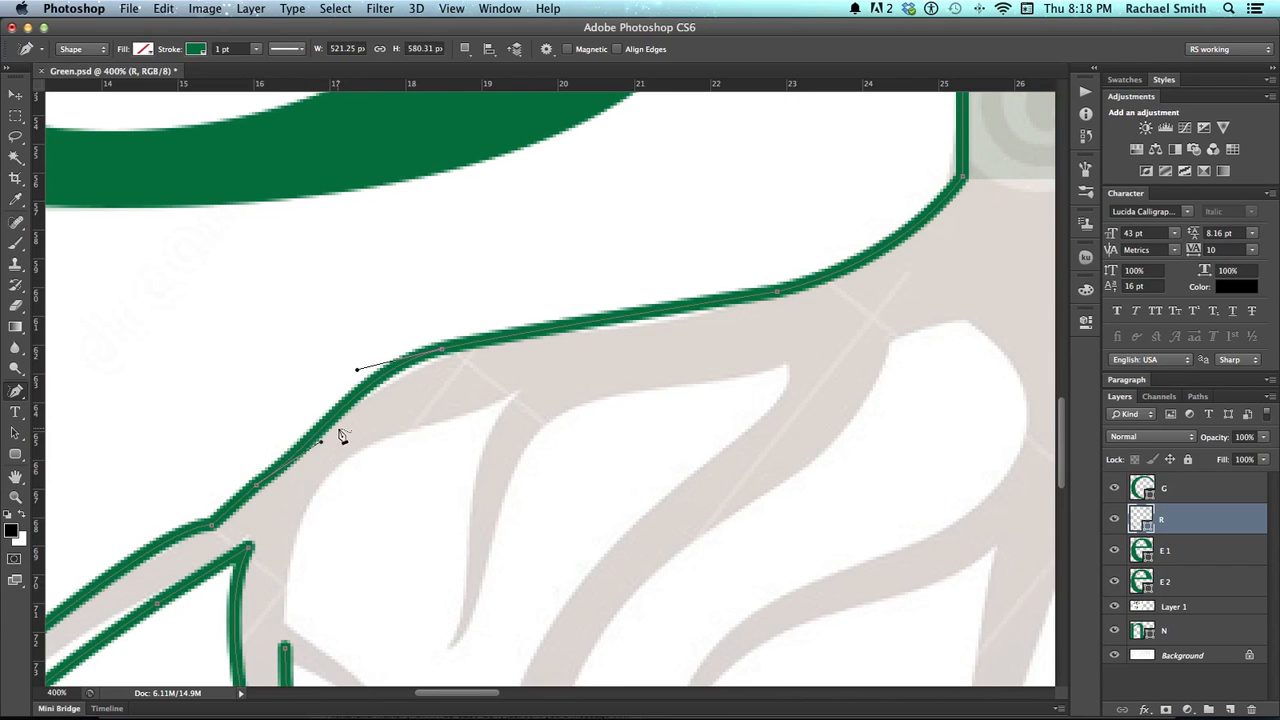
- Smooth the upper edge near the outer root's fork by deleting an extra anchor point and adjusting the direction handles
{"action": "scroll", "coordinate": [306, 434], "scroll_direction": "left", "scroll_amount": 5}
{"action": "scroll", "coordinate": [306, 434], "scroll_direction": "down", "scroll_amount": 2}
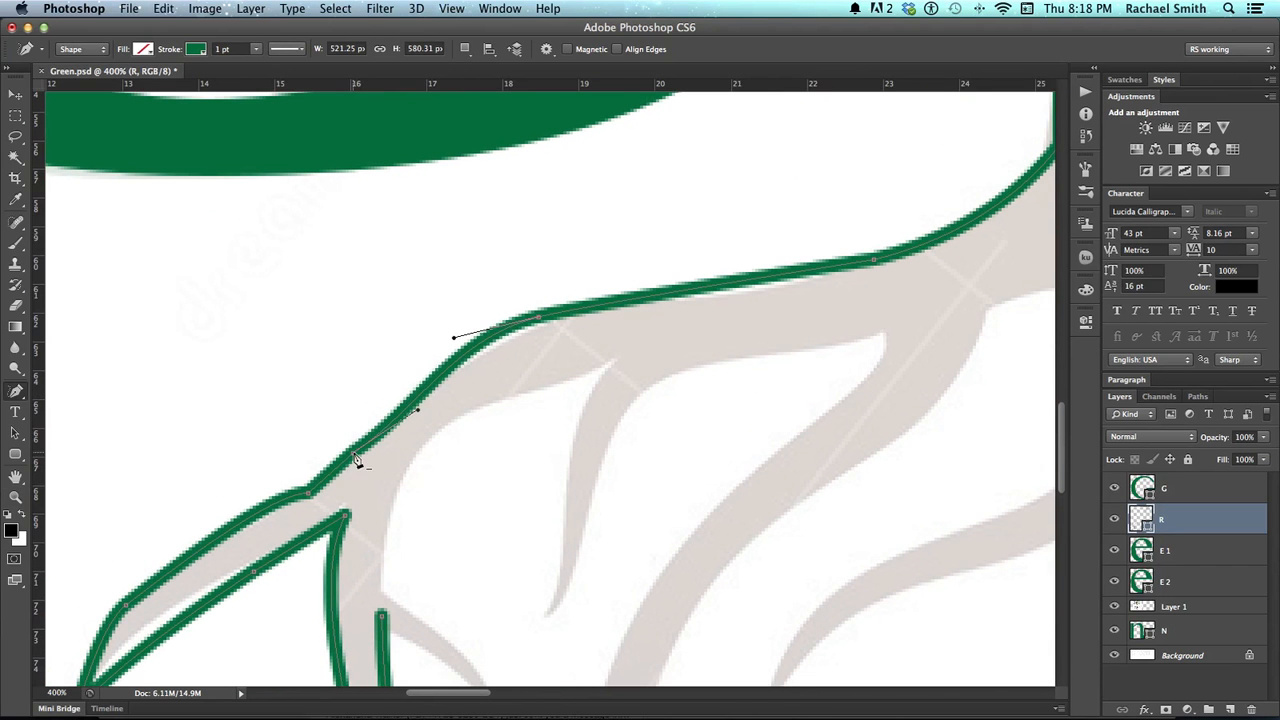
{"action": "left_click", "coordinate": [353, 456]}
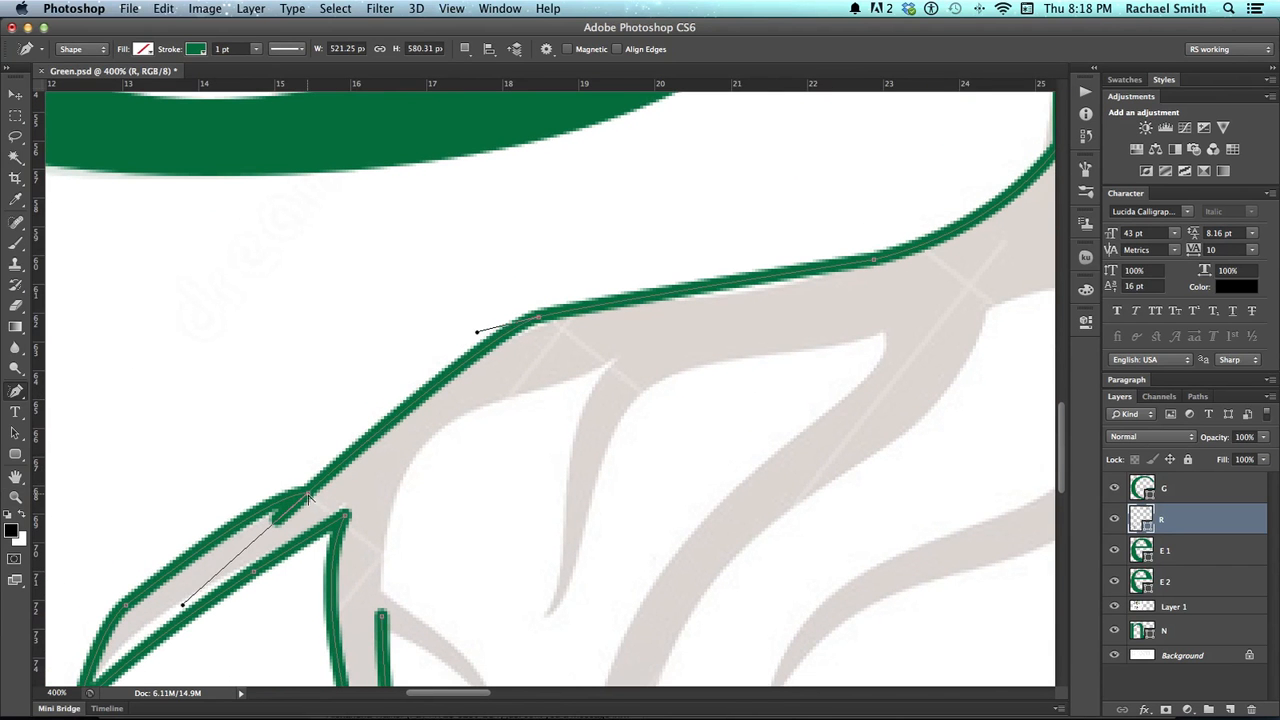
{"action": "left_click_drag", "start_coordinate": [307, 495], "coordinate": [255, 523]}
{"action": "left_click_drag", "start_coordinate": [383, 528], "coordinate": [454, 266]}
{"action": "left_click_drag", "start_coordinate": [457, 434], "coordinate": [435, 404]}
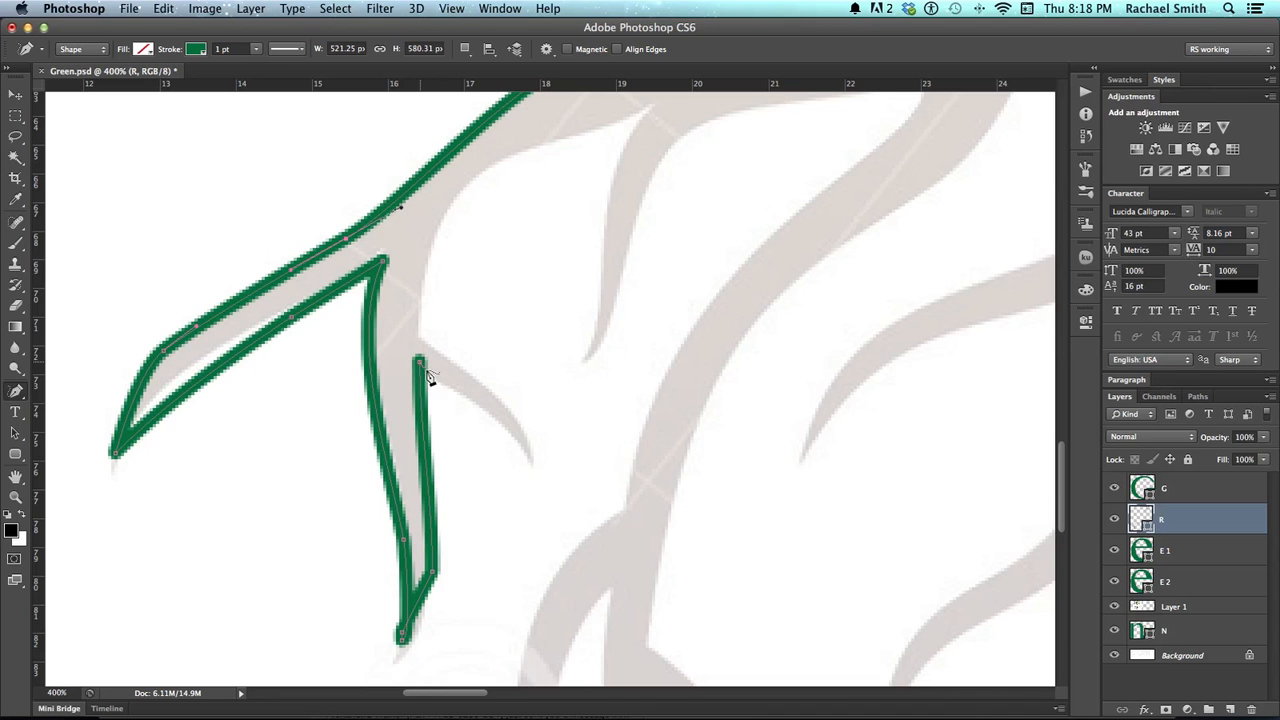
- Trace the small side root and the next hanging branch with the Freeform Pen, ending on the main root's underside
{"action": "left_click_drag", "start_coordinate": [529, 466], "coordinate": [531, 440]}
{"action": "mouse_move", "coordinate": [424, 337]}
{"action": "left_mouse_down"}
{"action": "mouse_move", "coordinate": [447, 200]}
{"action": "mouse_move", "coordinate": [503, 164]}
{"action": "mouse_move", "coordinate": [635, 118]}
{"action": "mouse_move", "coordinate": [591, 350]}
{"action": "mouse_move", "coordinate": [572, 377]}
{"action": "mouse_move", "coordinate": [609, 343]}
{"action": "mouse_move", "coordinate": [631, 216]}
{"action": "mouse_move", "coordinate": [667, 157]}
{"action": "mouse_move", "coordinate": [766, 120]}
{"action": "left_mouse_up"}
{"action": "left_click_drag", "start_coordinate": [637, 337], "coordinate": [490, 437]}
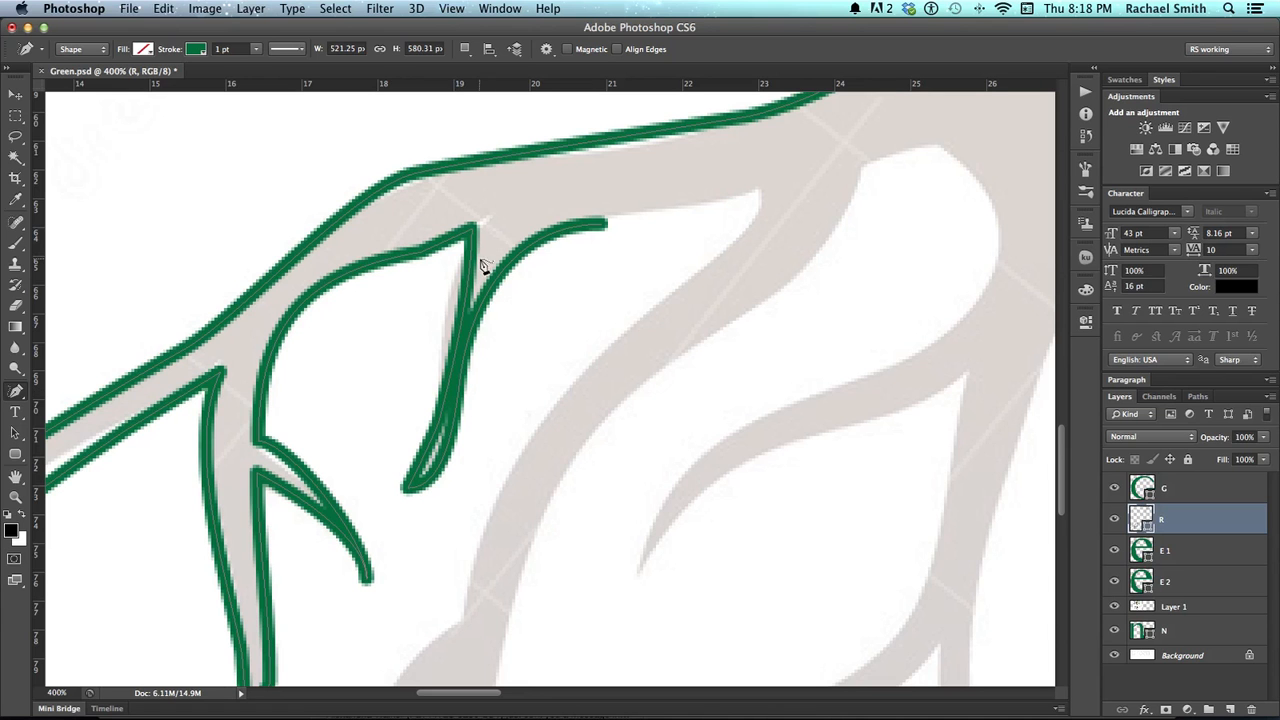
- Reshape both sides of the traced hanging branch by adjusting its anchor points and handles to follow the reference root
{"action": "left_click", "coordinate": [463, 372], "text": "ctrl"}
{"action": "left_click", "coordinate": [463, 376], "text": "ctrl"}
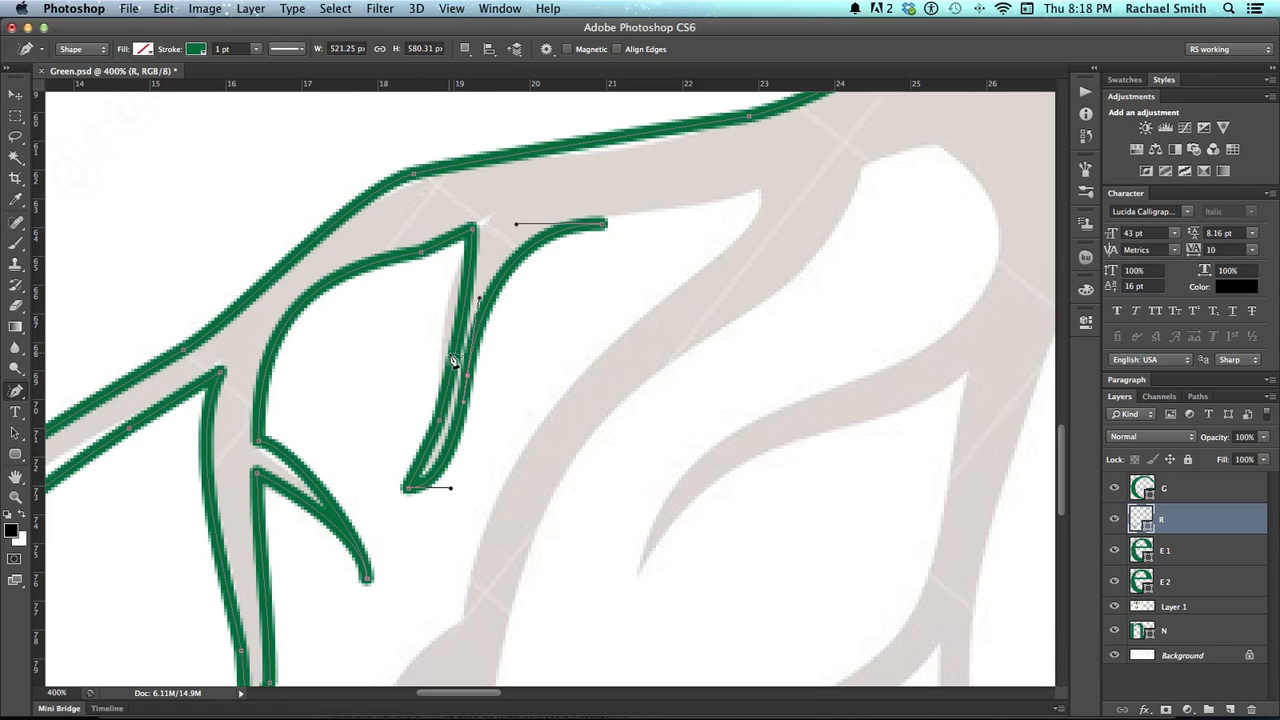
{"action": "left_click_drag", "start_coordinate": [439, 420], "coordinate": [430, 420]}
{"action": "left_click_drag", "start_coordinate": [474, 284], "coordinate": [438, 279]}
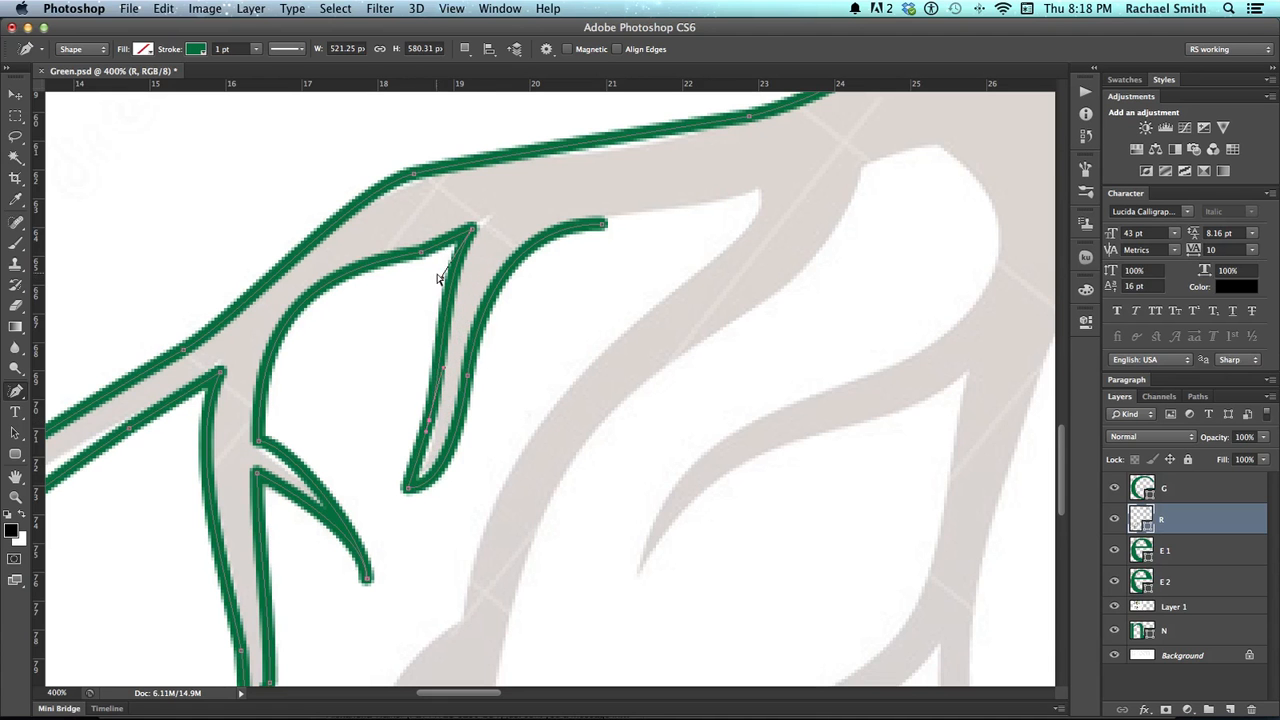
- Delete the extra anchor point on the arch before the hanging branch and adjust the handle to smooth its curve
{"action": "left_click_drag", "start_coordinate": [601, 228], "coordinate": [452, 350]}
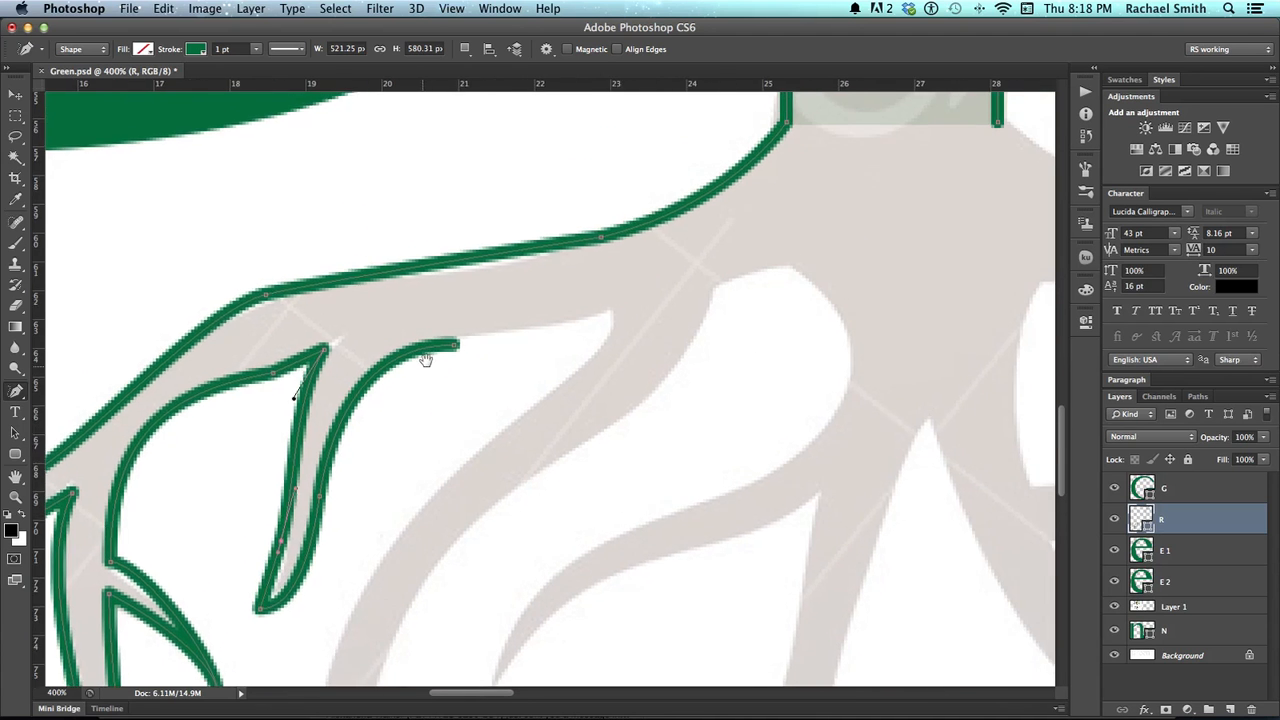
{"action": "left_click", "coordinate": [274, 386]}
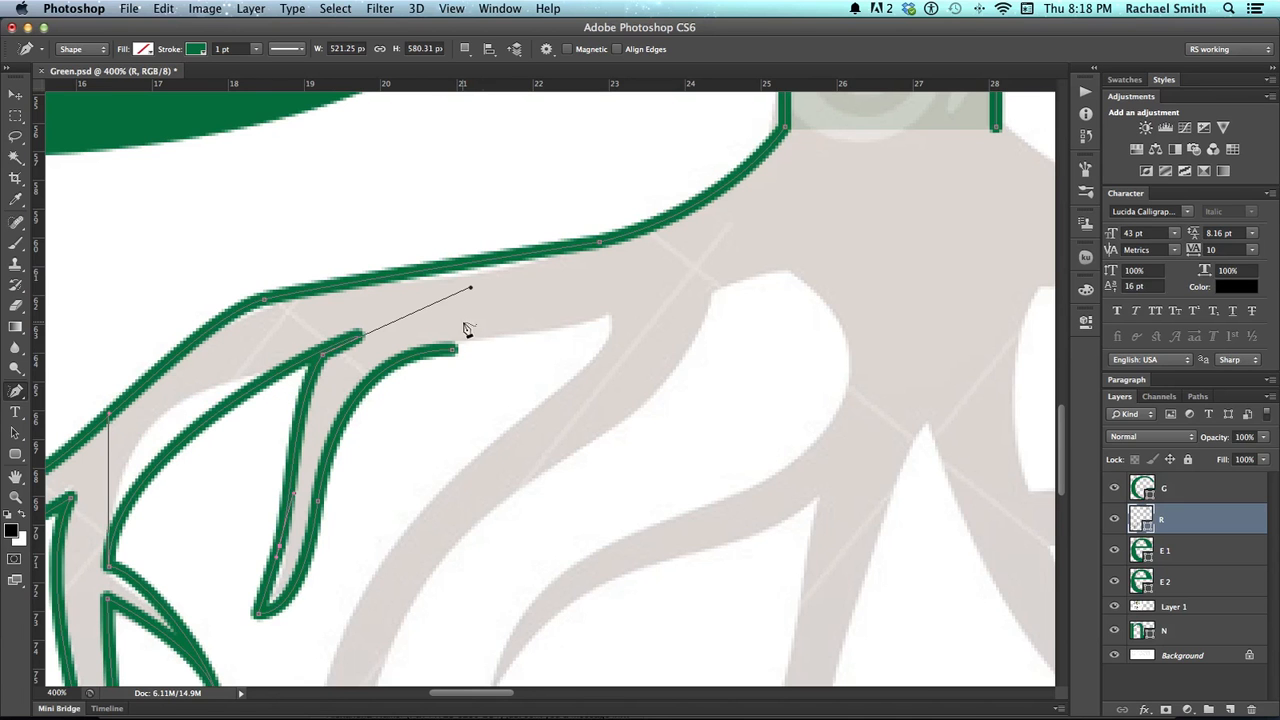
{"action": "left_click_drag", "start_coordinate": [473, 287], "coordinate": [217, 367]}
{"action": "scroll", "coordinate": [420, 374], "scroll_direction": "right", "scroll_amount": 5}
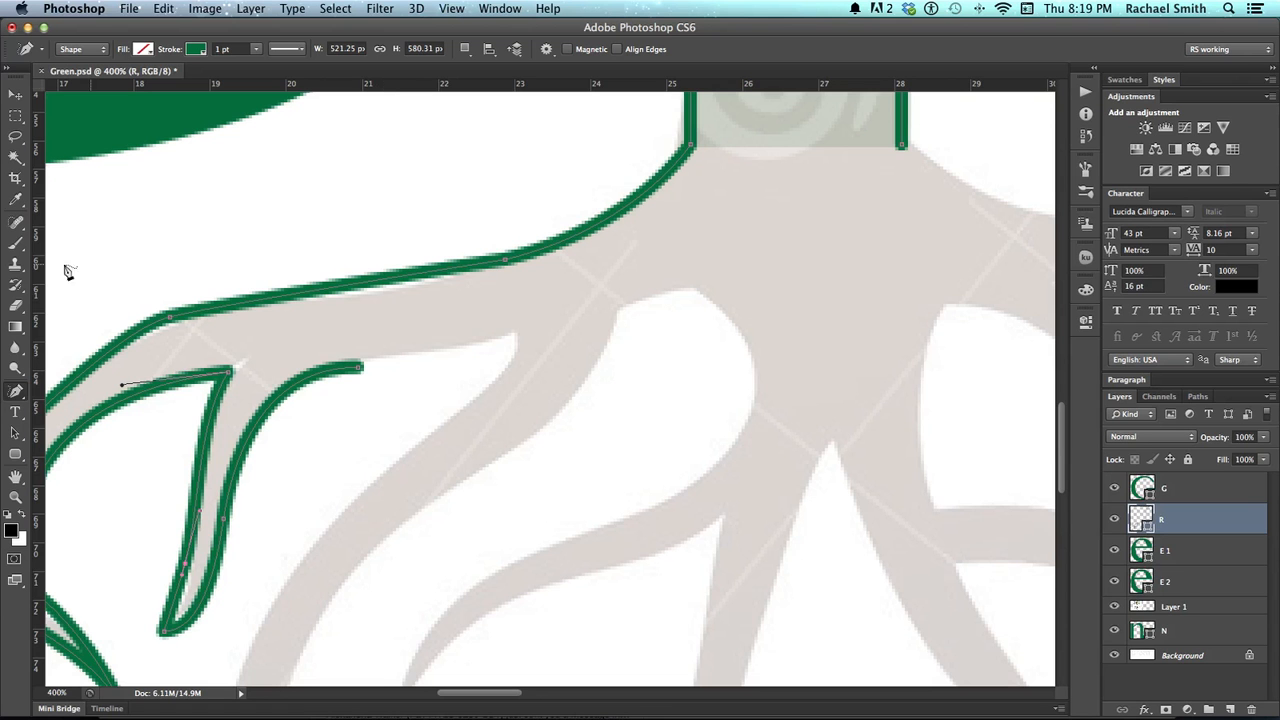
- Continue the path with the Pen tool along the root's underside to the fork, make a corner, and curve down the next root
{"action": "left_click_drag", "start_coordinate": [16, 391], "coordinate": [68, 393]}
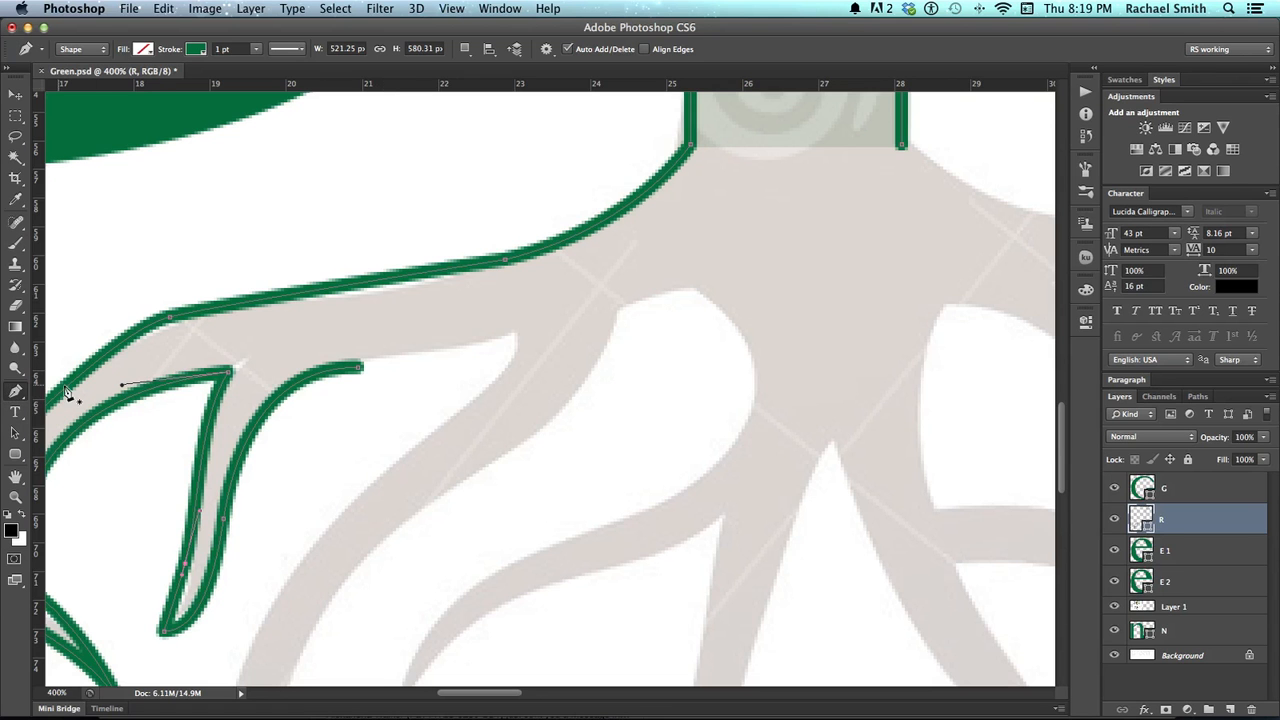
{"action": "left_click", "coordinate": [361, 369]}
{"action": "left_click_drag", "start_coordinate": [515, 330], "coordinate": [536, 315]}
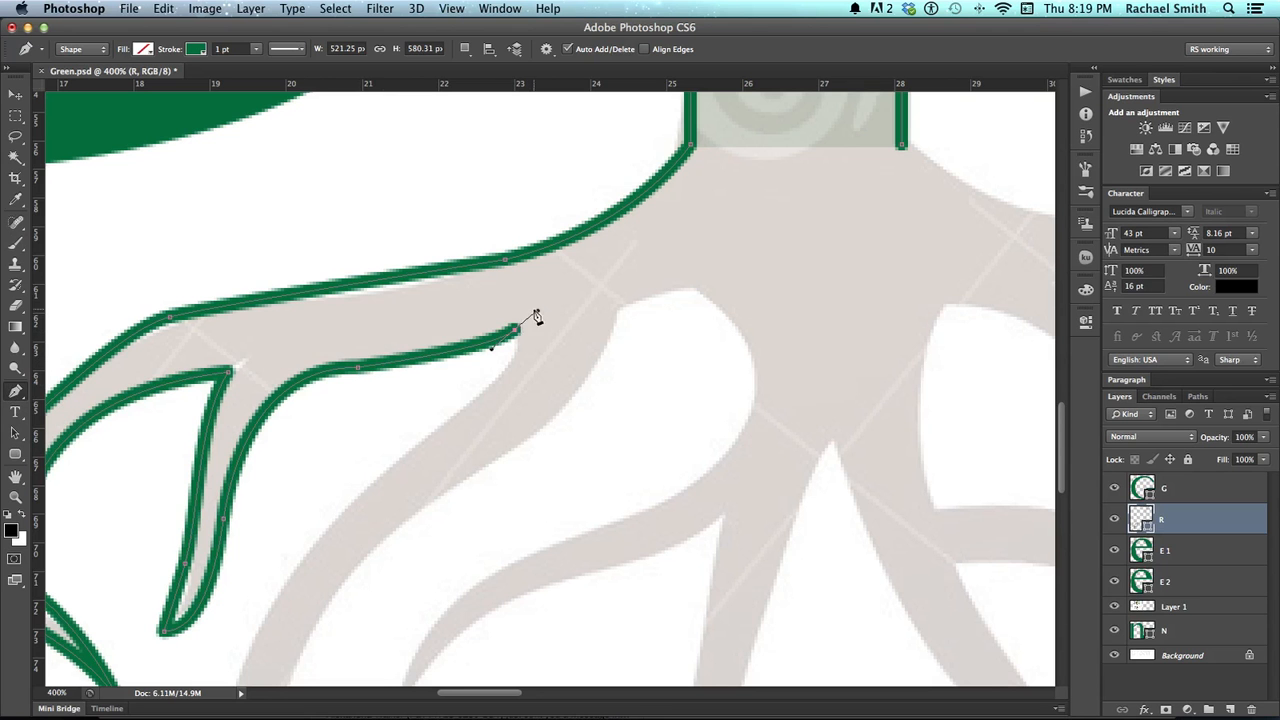
{"action": "left_click", "coordinate": [516, 331], "text": "alt"}
{"action": "left_click_drag", "start_coordinate": [446, 349], "coordinate": [302, 435]}
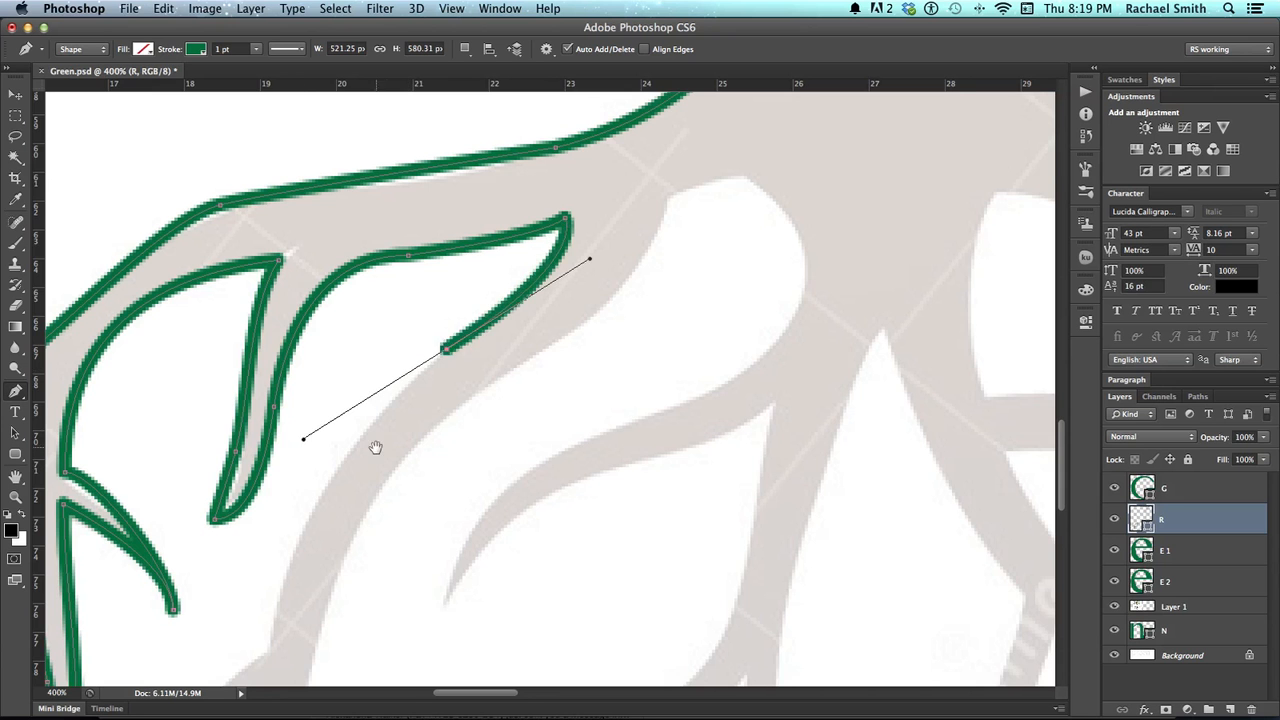
{"action": "scroll", "coordinate": [440, 320], "scroll_direction": "down", "scroll_amount": 5}
{"action": "scroll", "coordinate": [440, 320], "scroll_direction": "left", "scroll_amount": 3}
{"action": "left_click_drag", "start_coordinate": [422, 338], "coordinate": [401, 366]}
{"action": "key", "text": "super+z"}
- Select the tree image layer and toggle its visibility to review the traced root outline against the whole lettering
{"action": "key", "text": "z"}
{"action": "left_click", "coordinate": [443, 405], "text": "alt"}
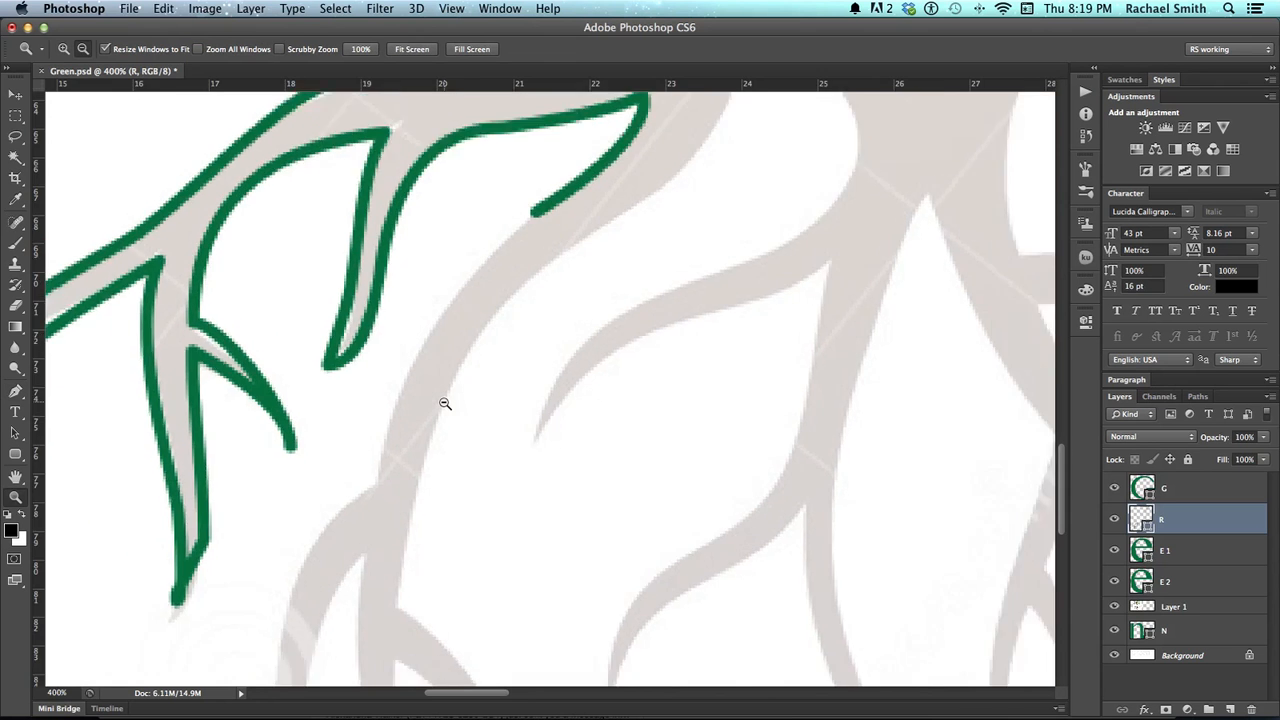
{"action": "left_click", "coordinate": [443, 404], "text": "alt"}
{"action": "left_click", "coordinate": [445, 404], "text": "alt"}
{"action": "left_click_drag", "start_coordinate": [575, 411], "coordinate": [426, 506]}
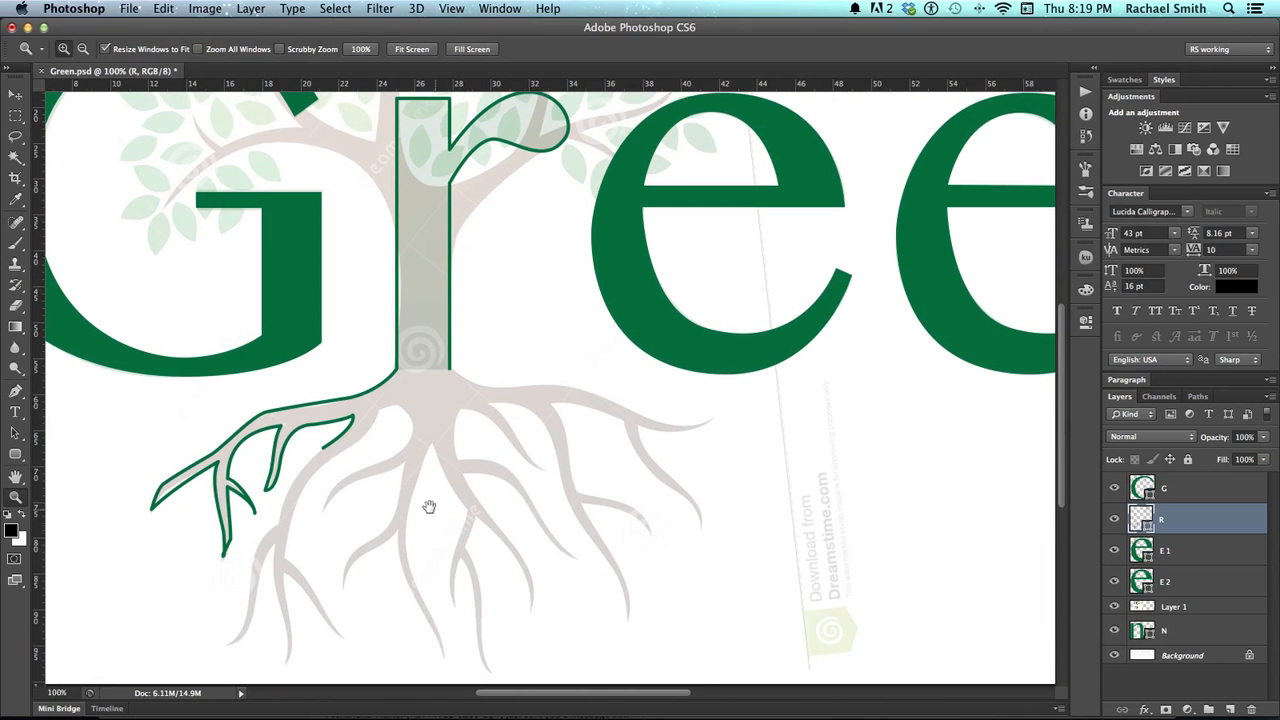
{"action": "left_click_drag", "start_coordinate": [397, 443], "coordinate": [394, 489]}
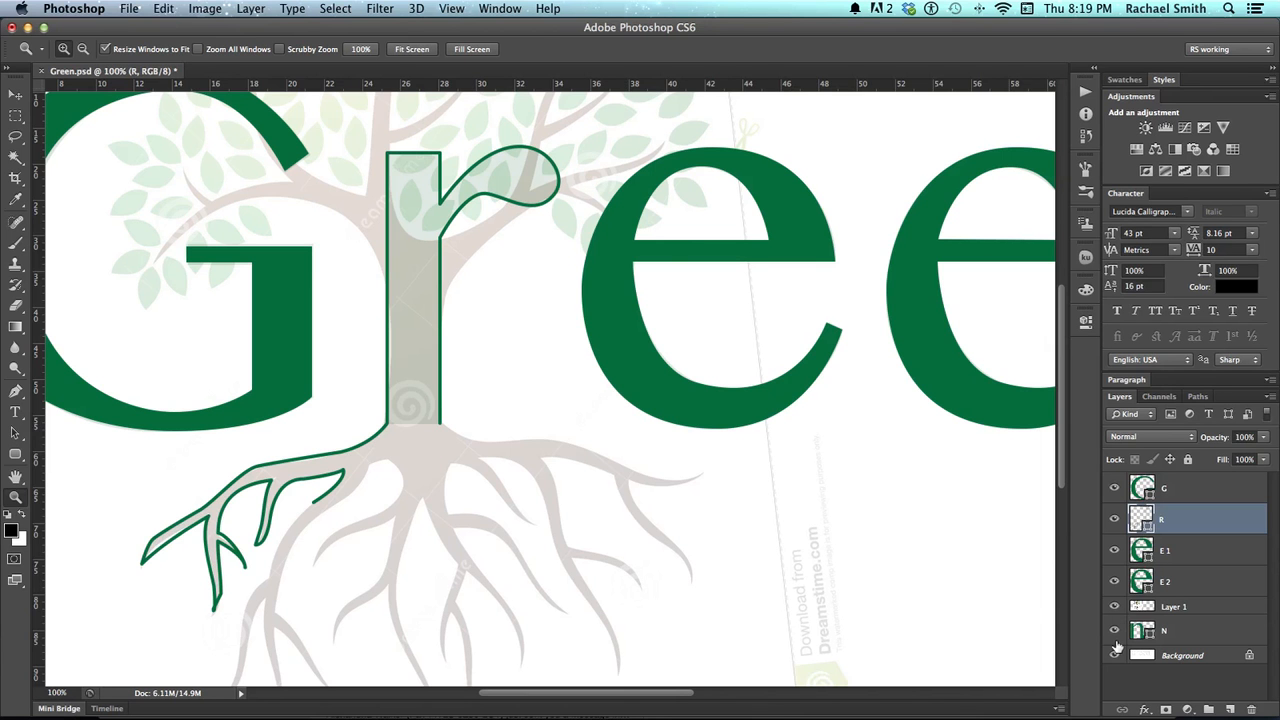
{"action": "key", "text": "v"}
{"action": "left_click", "coordinate": [630, 516], "text": "ctrl"}
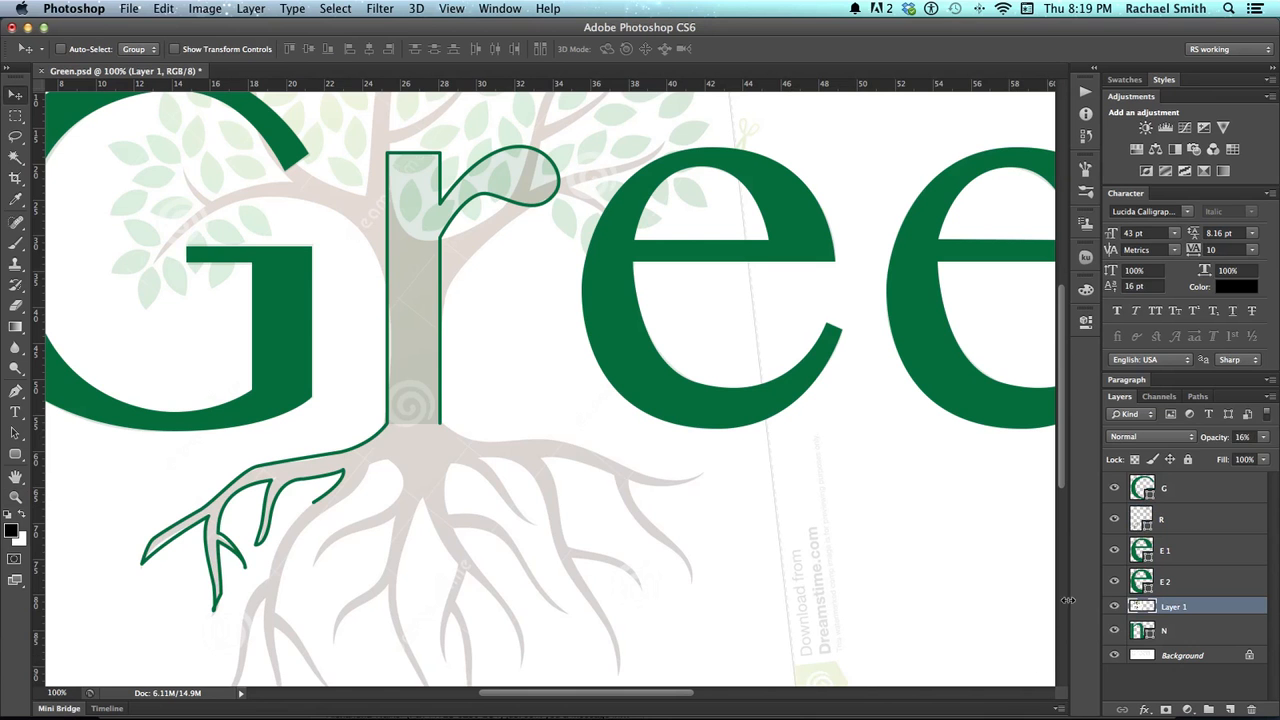
{"action": "left_click", "coordinate": [1115, 608]}
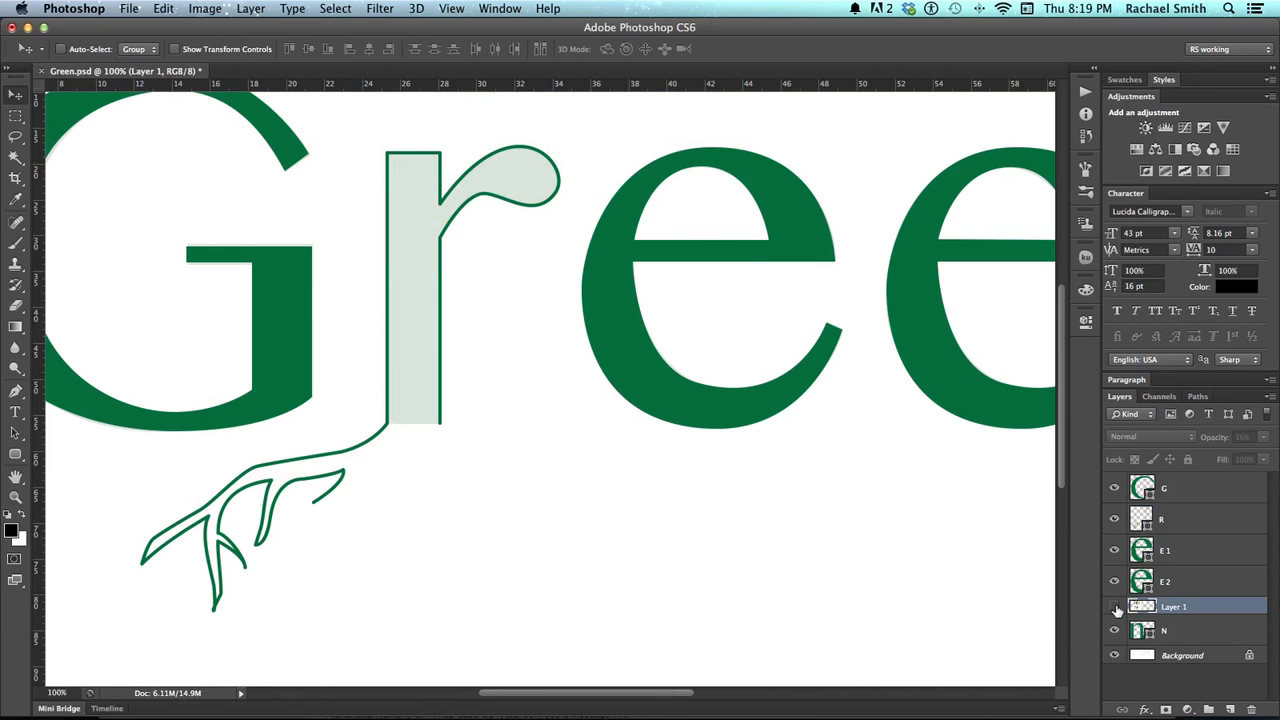
{"action": "left_click", "coordinate": [1115, 608]}
{"action": "left_click", "coordinate": [1115, 608]}
{"action": "left_click", "coordinate": [1115, 608]}
{"action": "mouse_move", "coordinate": [771, 517]}
{"action": "left_mouse_down"}
{"action": "mouse_move", "coordinate": [731, 560]}
{"action": "mouse_move", "coordinate": [766, 589]}
{"action": "mouse_move", "coordinate": [769, 540]}
{"action": "left_mouse_up"}
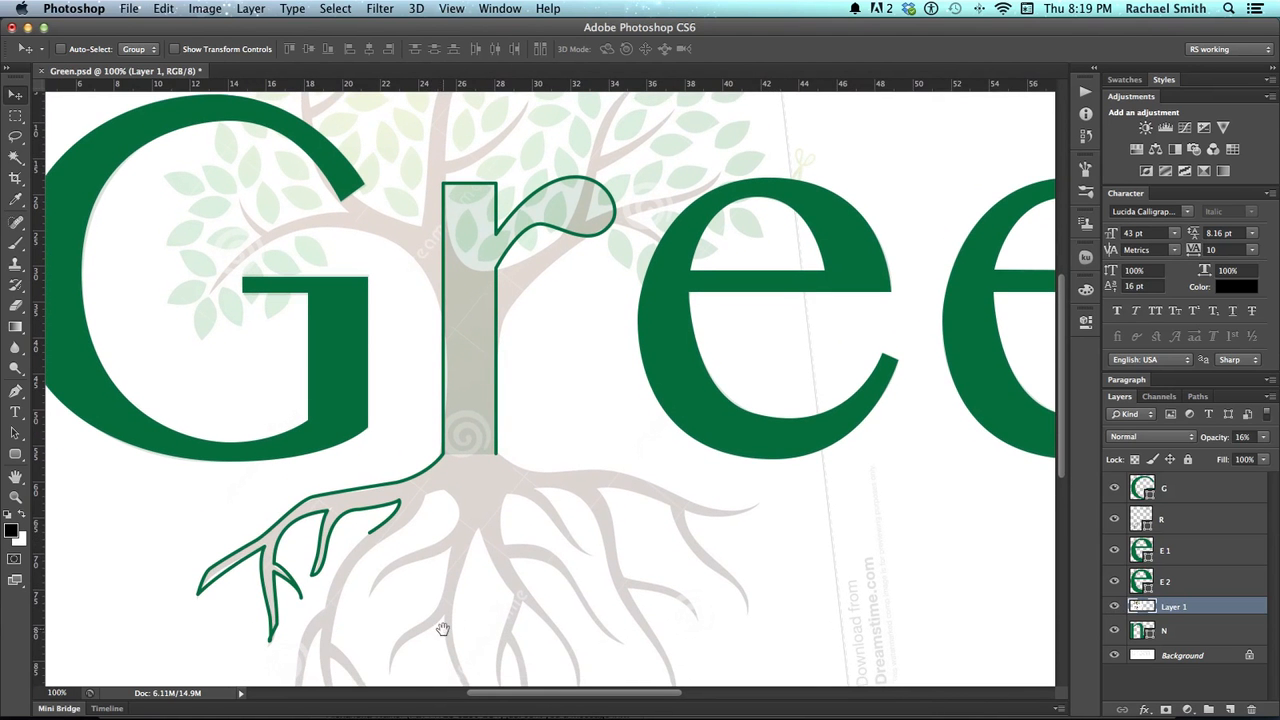
{"action": "left_click_drag", "start_coordinate": [617, 514], "coordinate": [612, 598]}
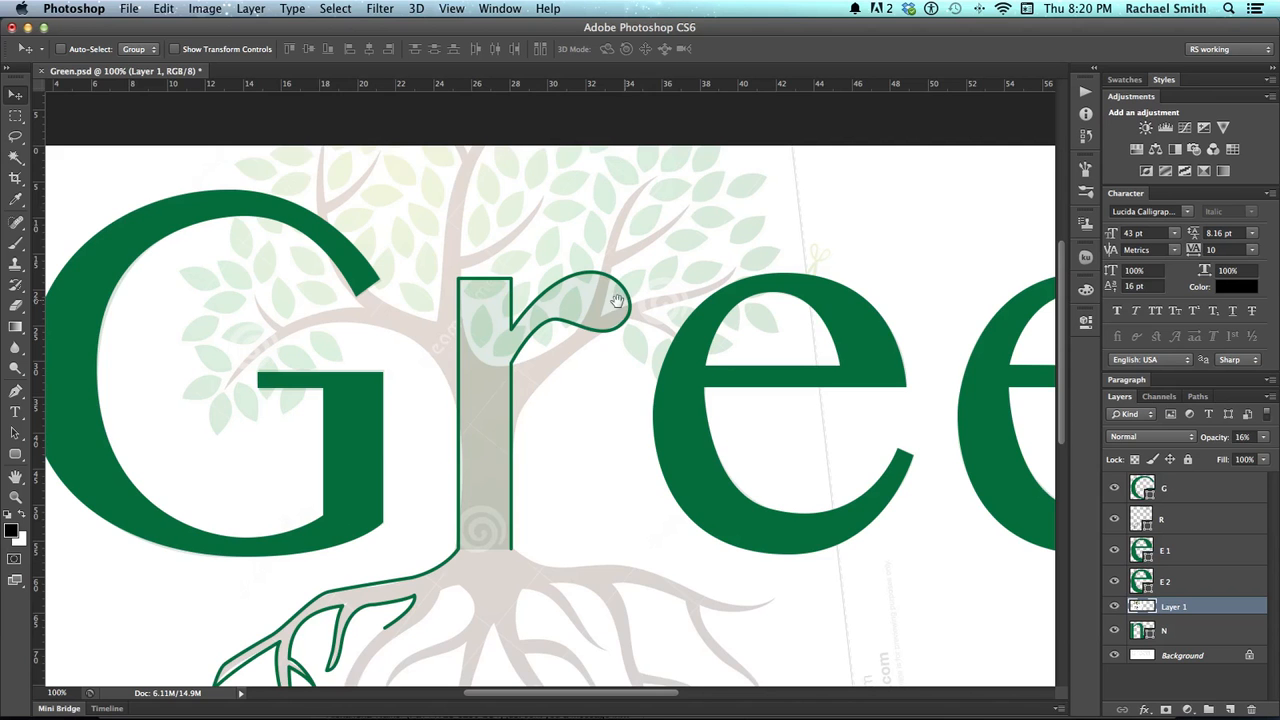
{"action": "scroll", "coordinate": [560, 300], "scroll_direction": "down", "scroll_amount": 5}
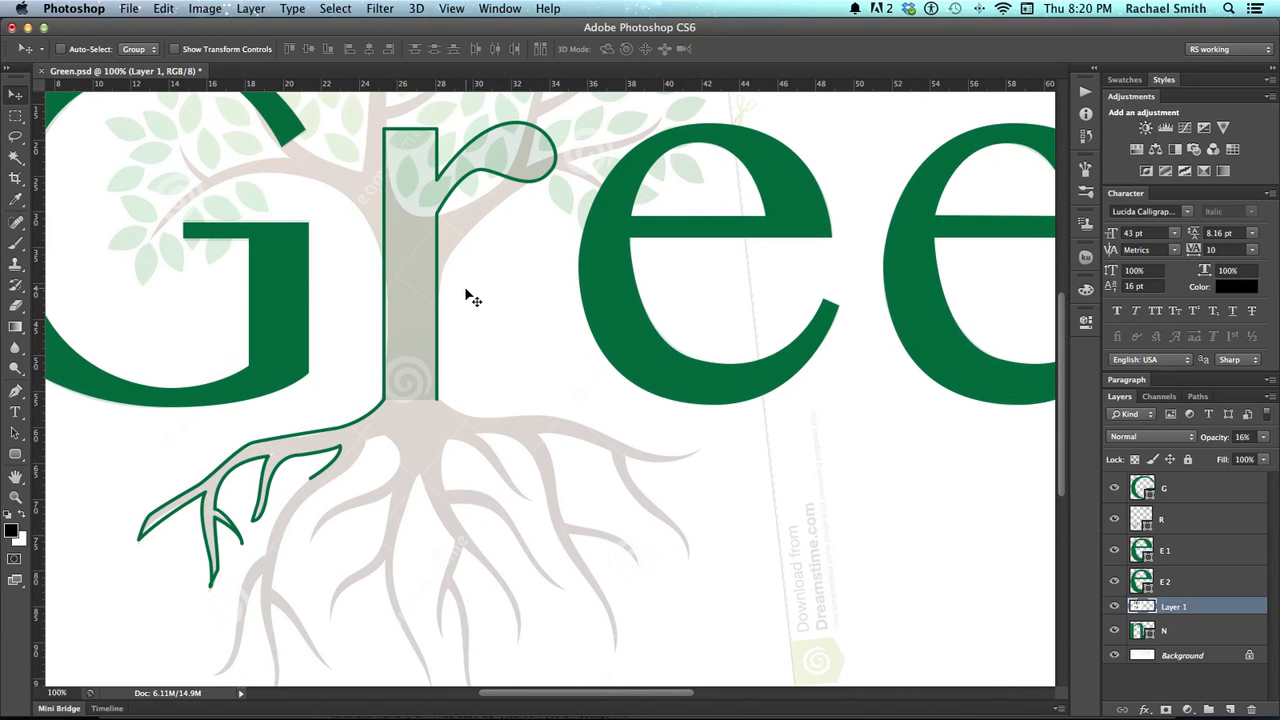
{"action": "key", "text": "z"}
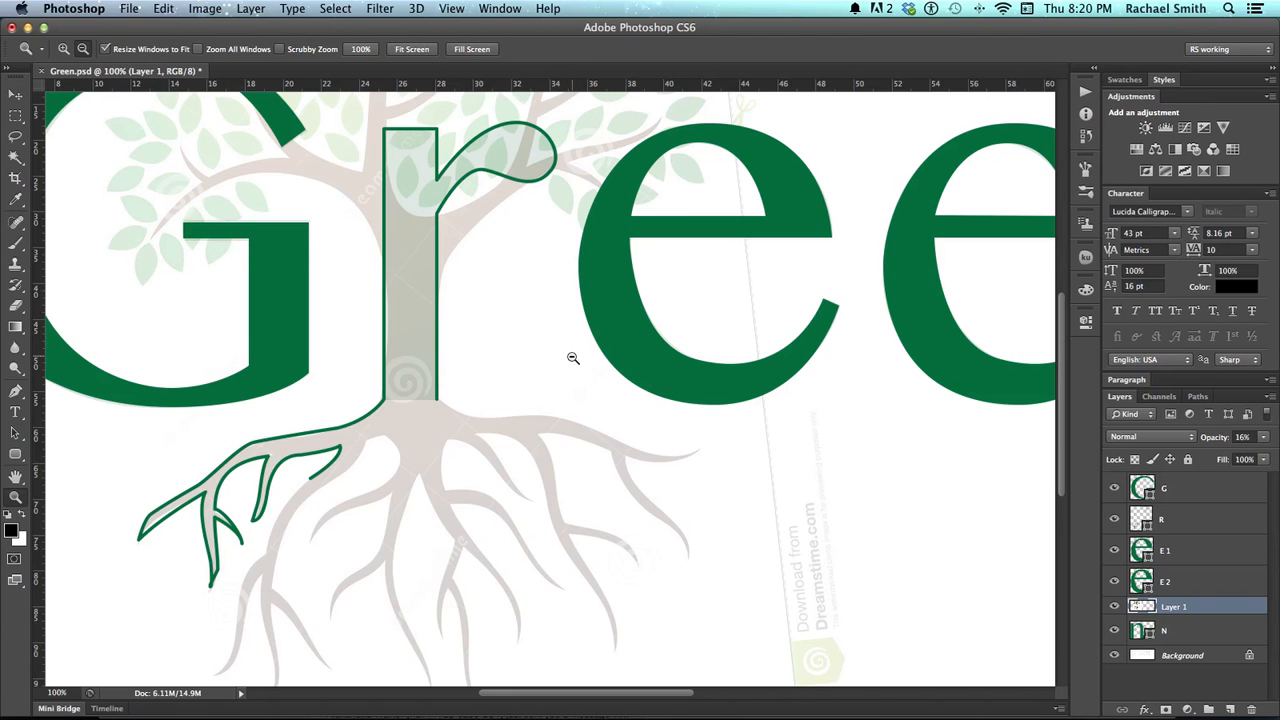
{"action": "left_click", "coordinate": [572, 356], "text": "alt"}
{"action": "left_click_drag", "start_coordinate": [575, 355], "coordinate": [511, 380]}
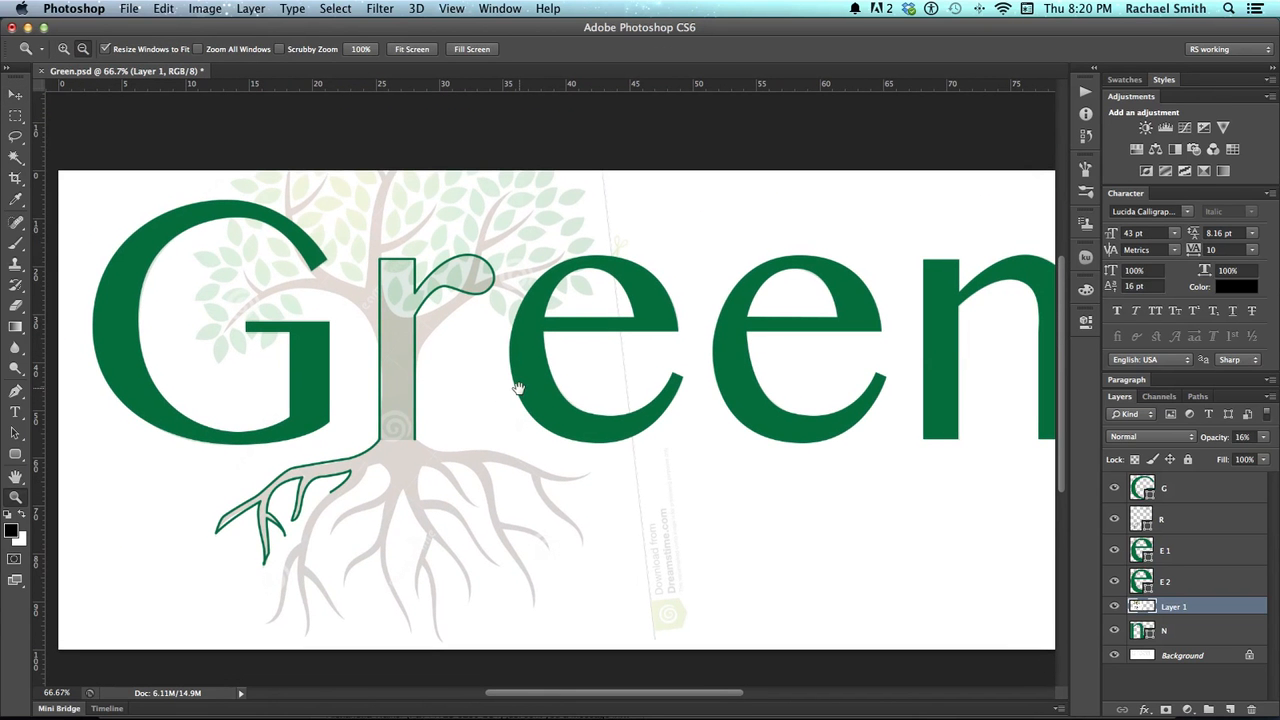